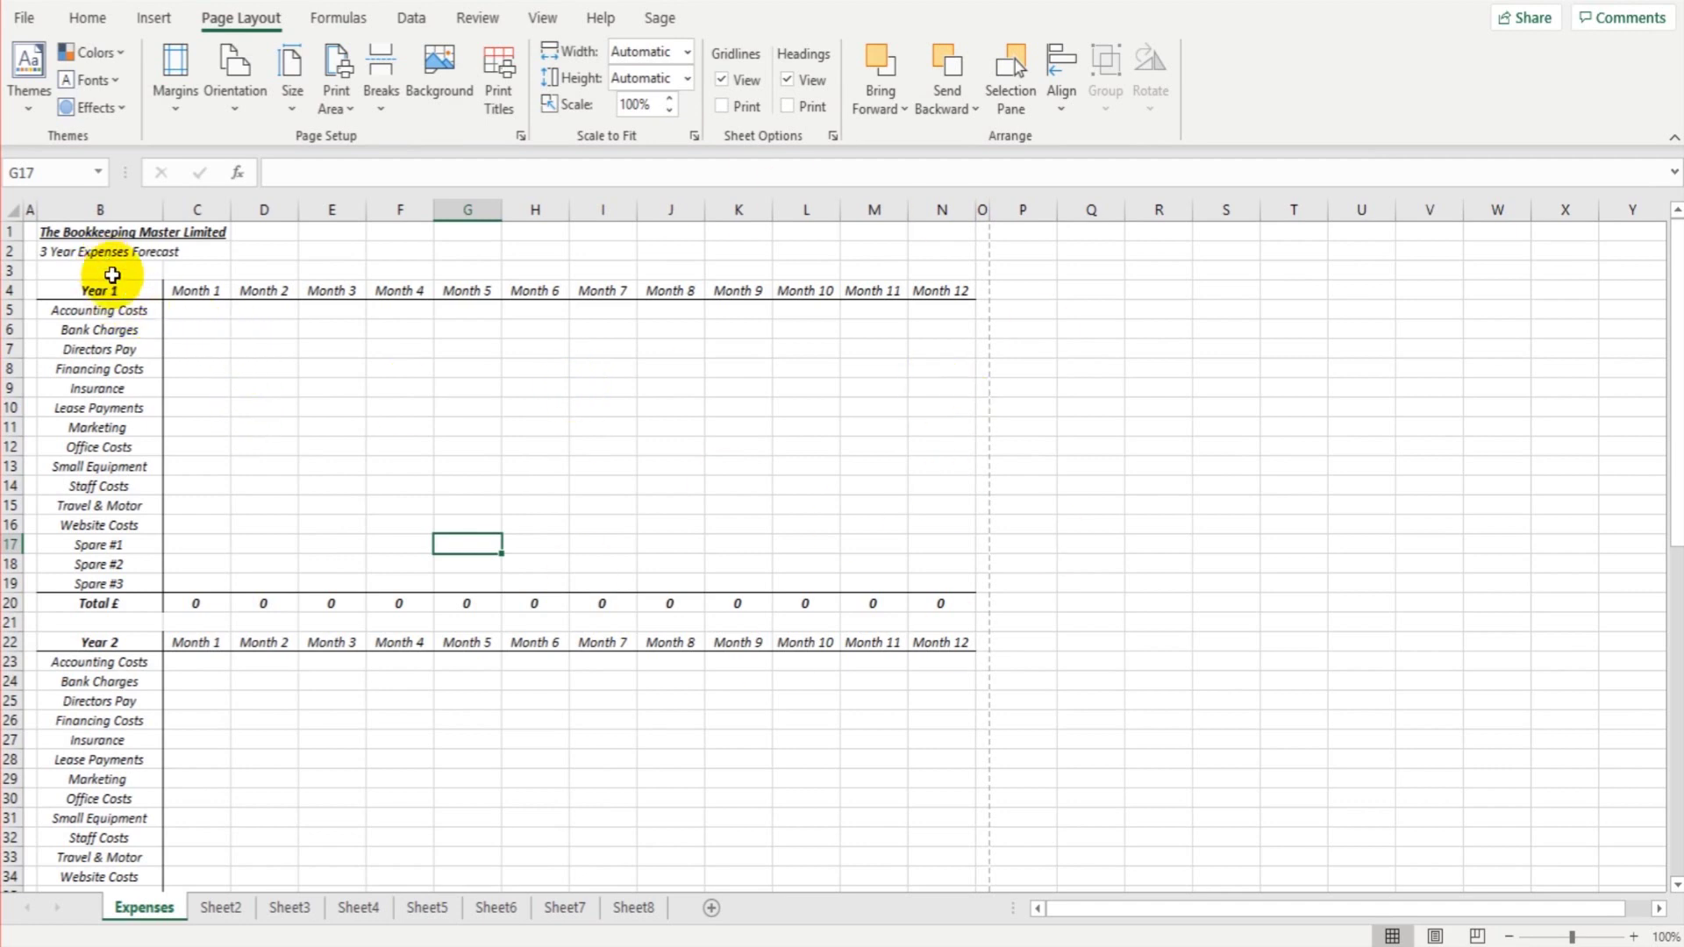
- Switch the Expenses sheet to landscape orientation and bring up its print preview
scroll(238, 314, down, 6)
scroll(245, 317, down, 10)
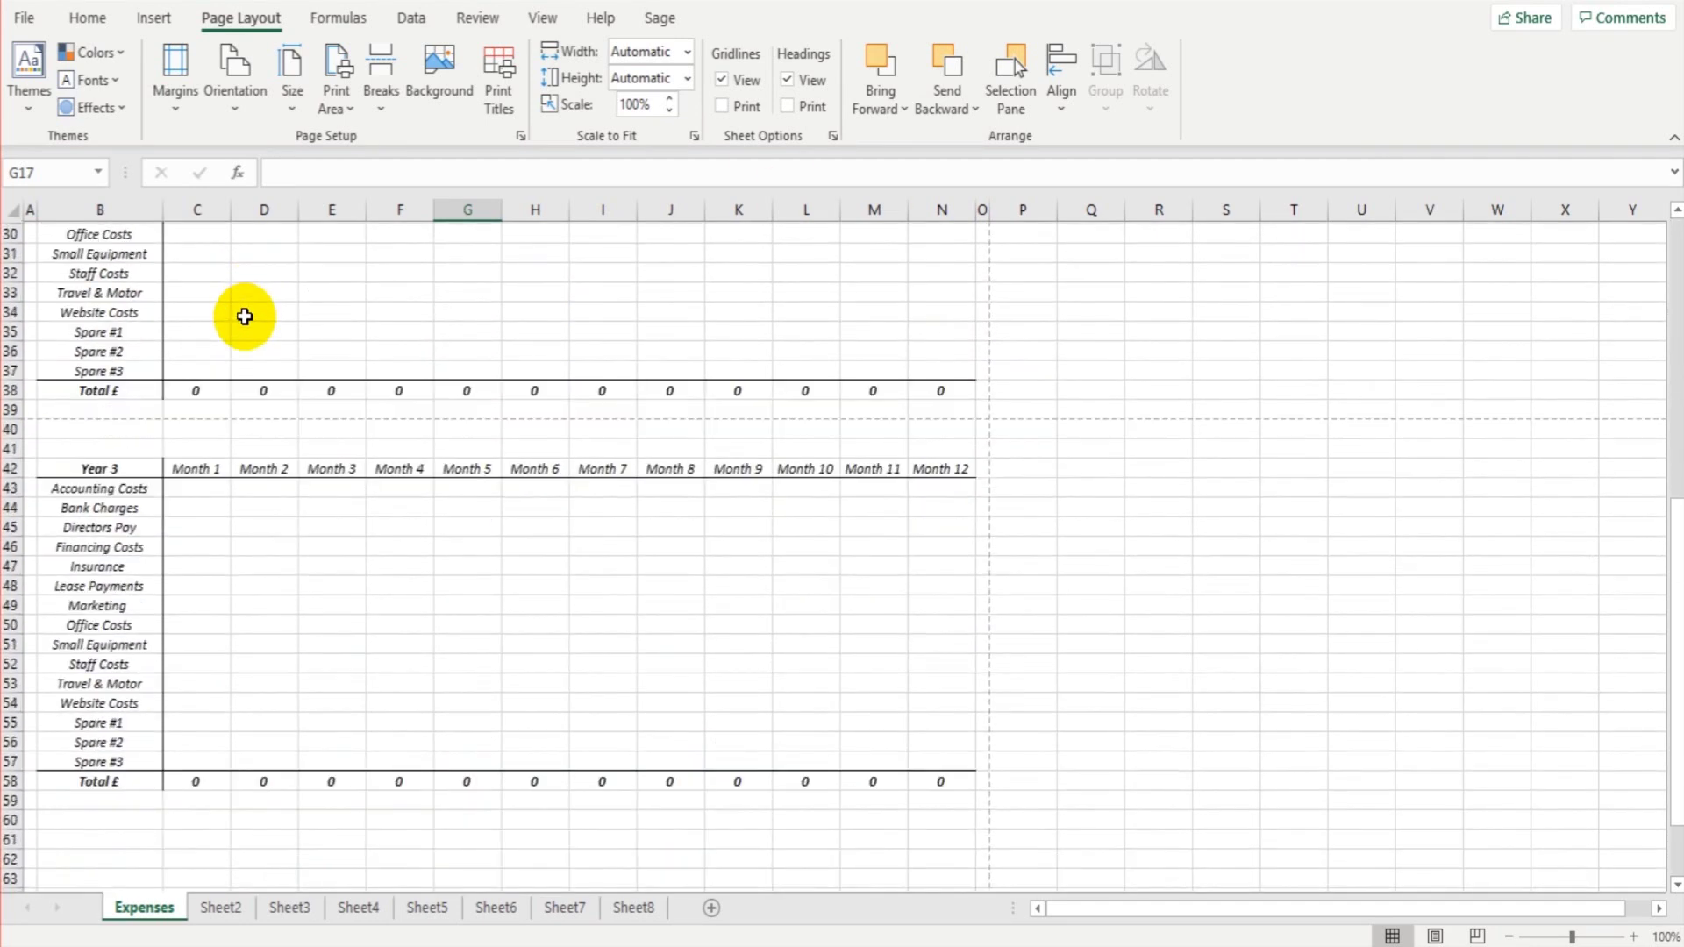
scroll(260, 372, up, 16)
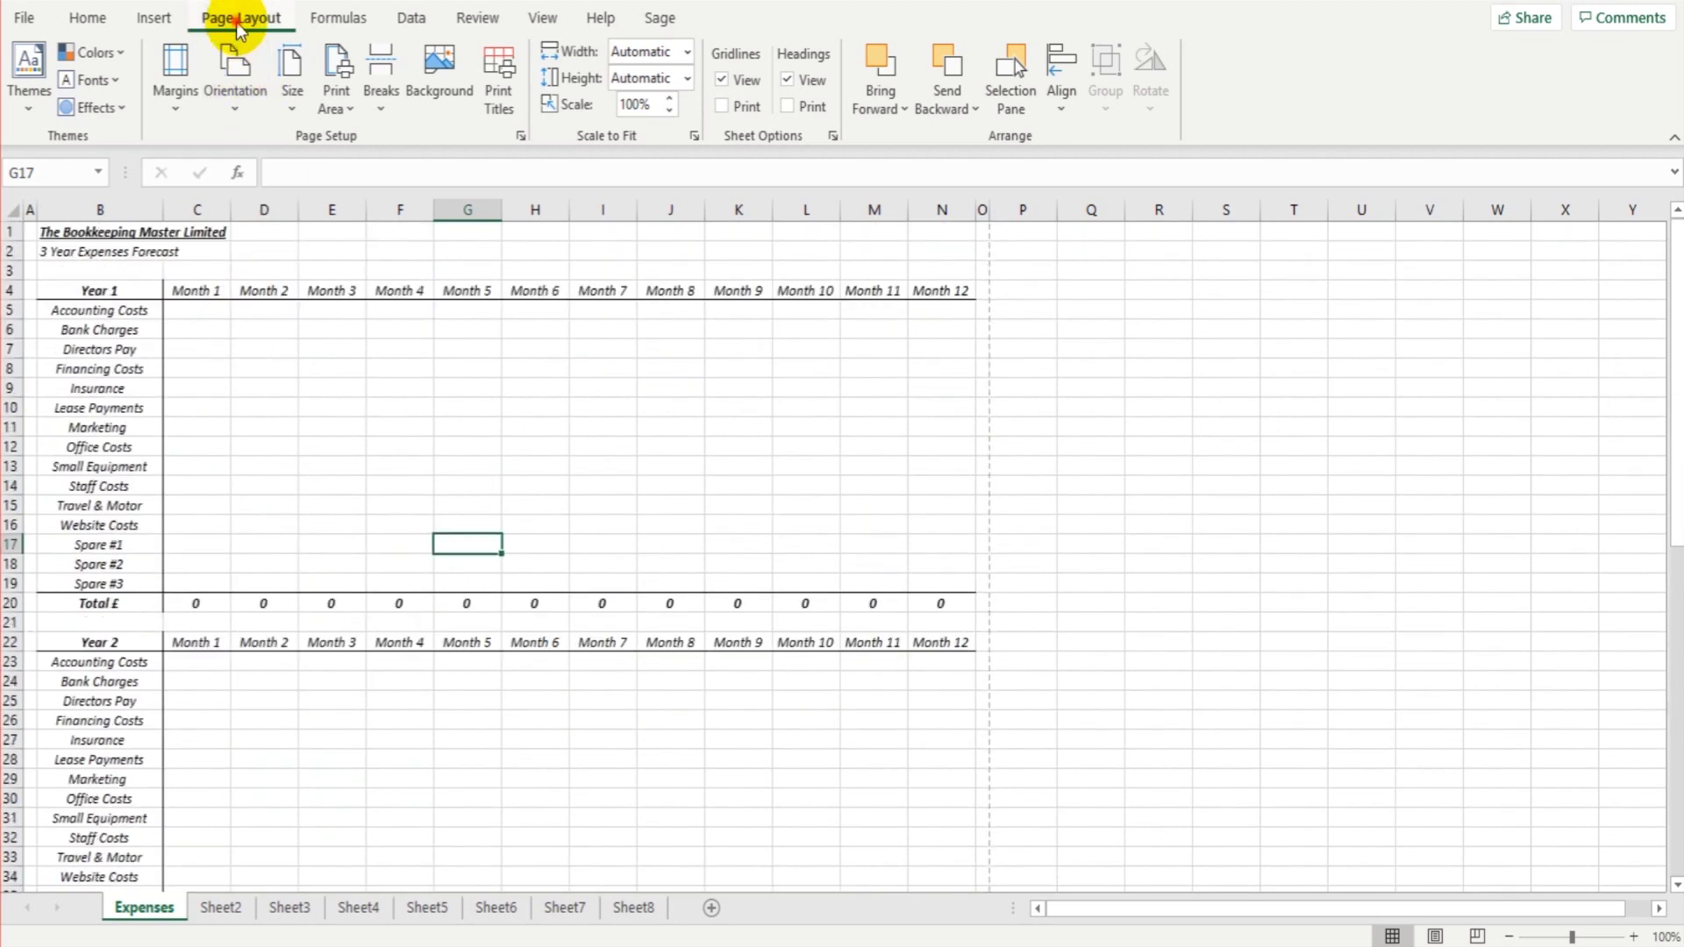
click(238, 103)
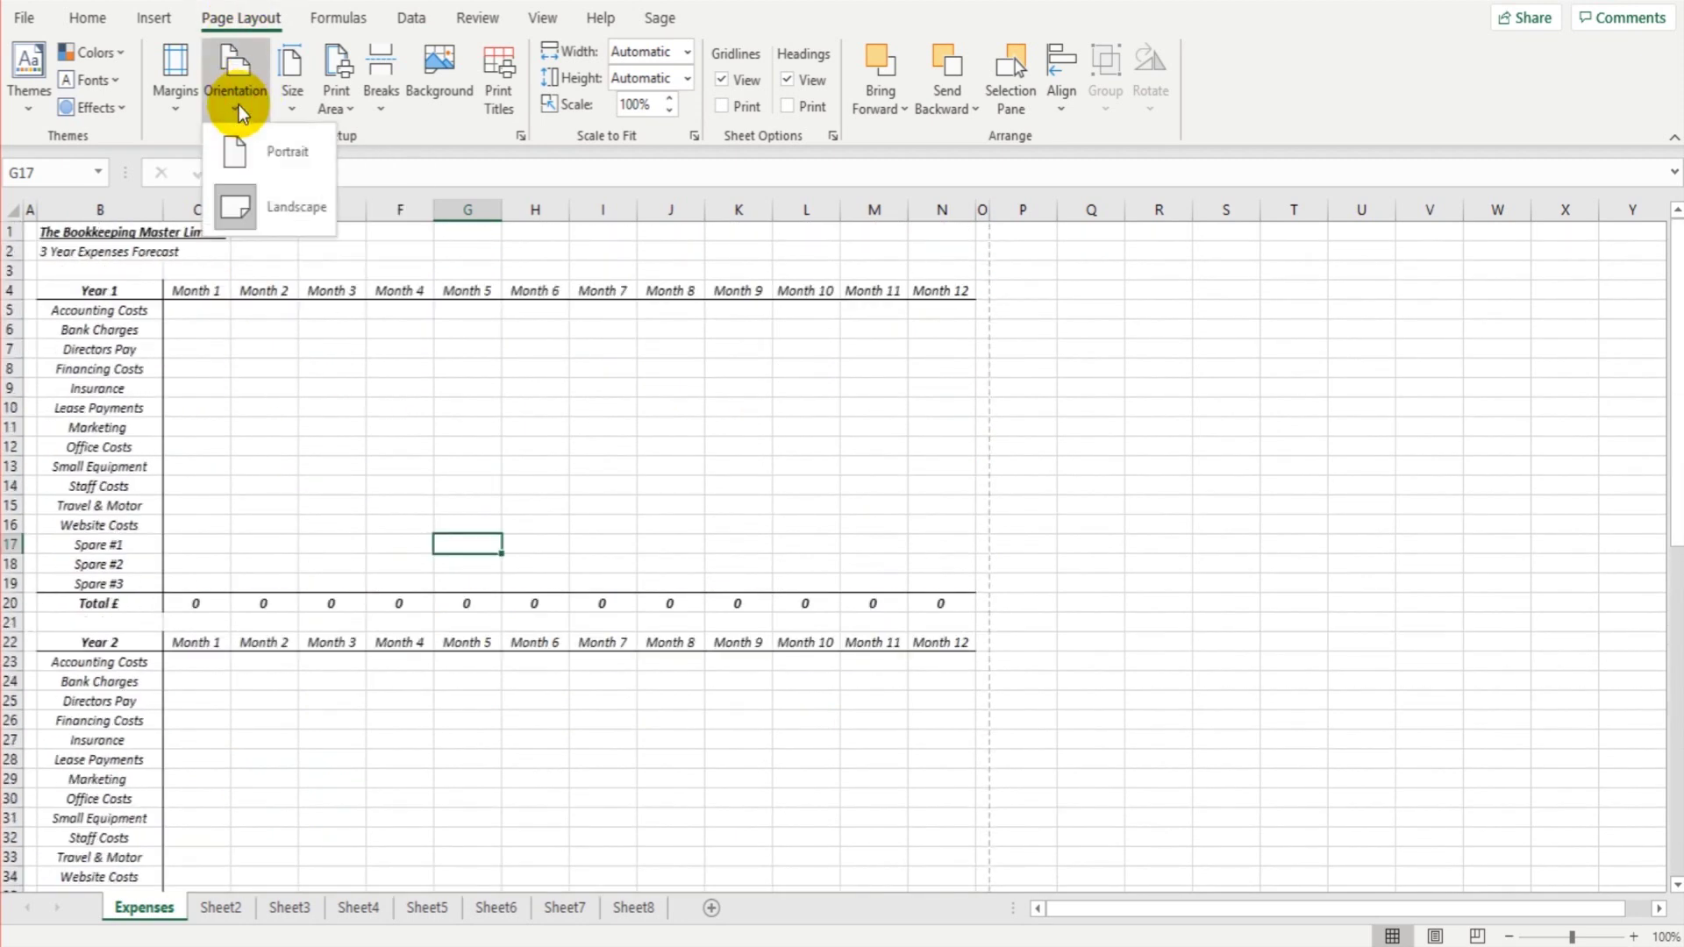
click(266, 192)
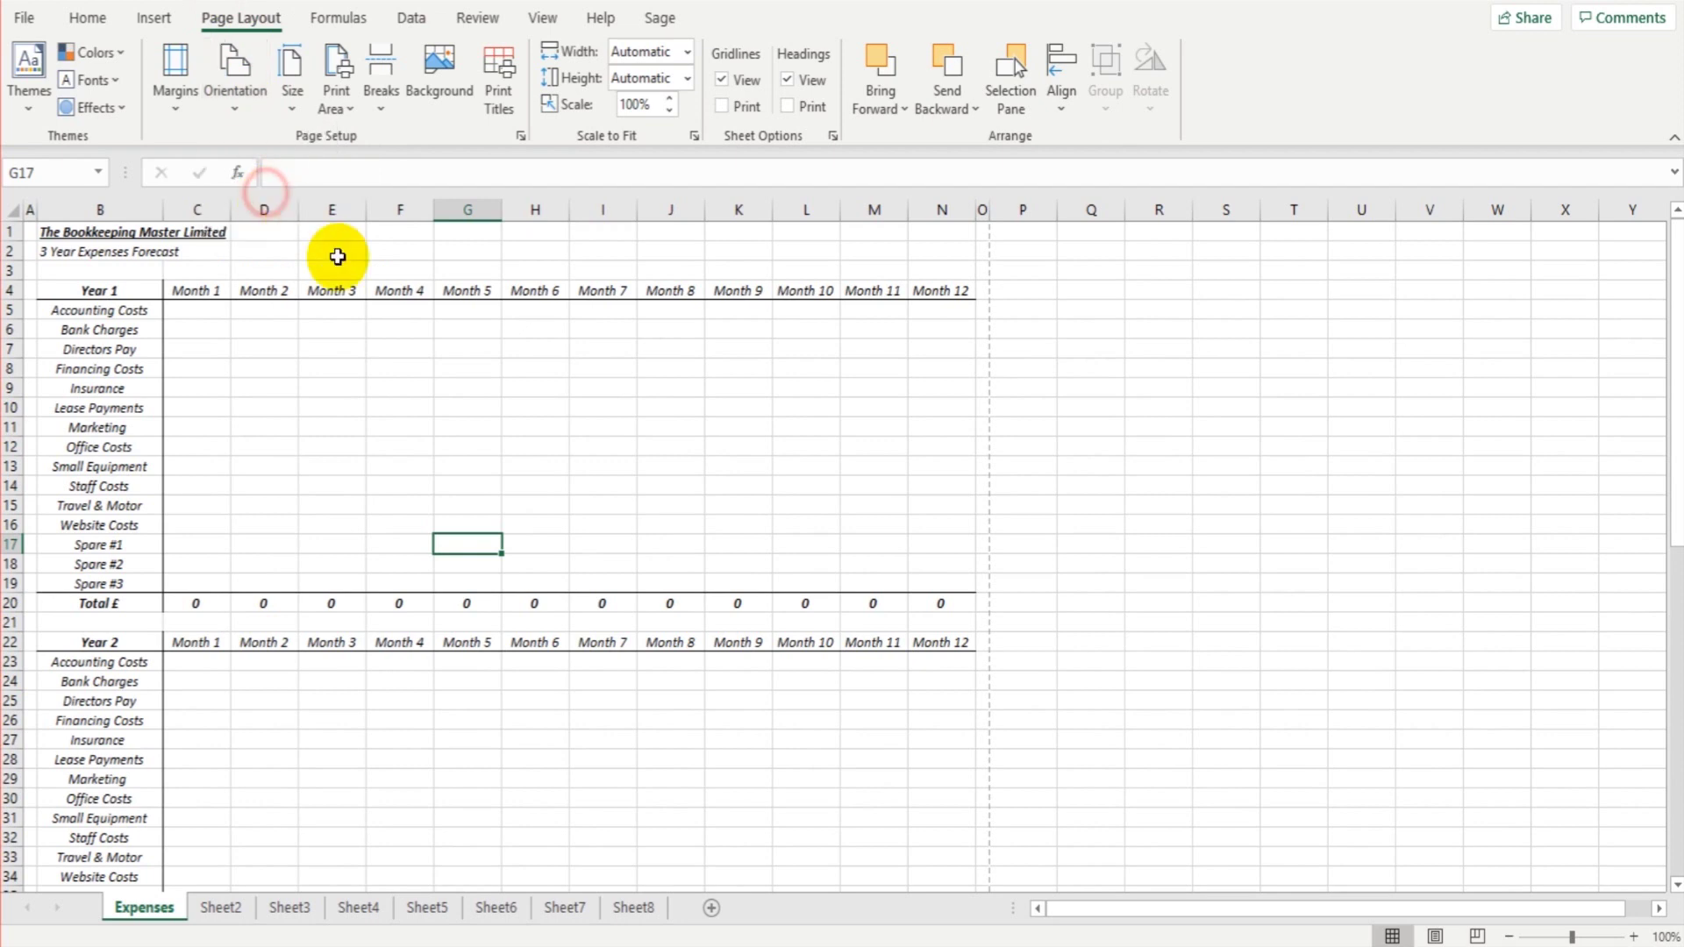
click(19, 17)
click(71, 375)
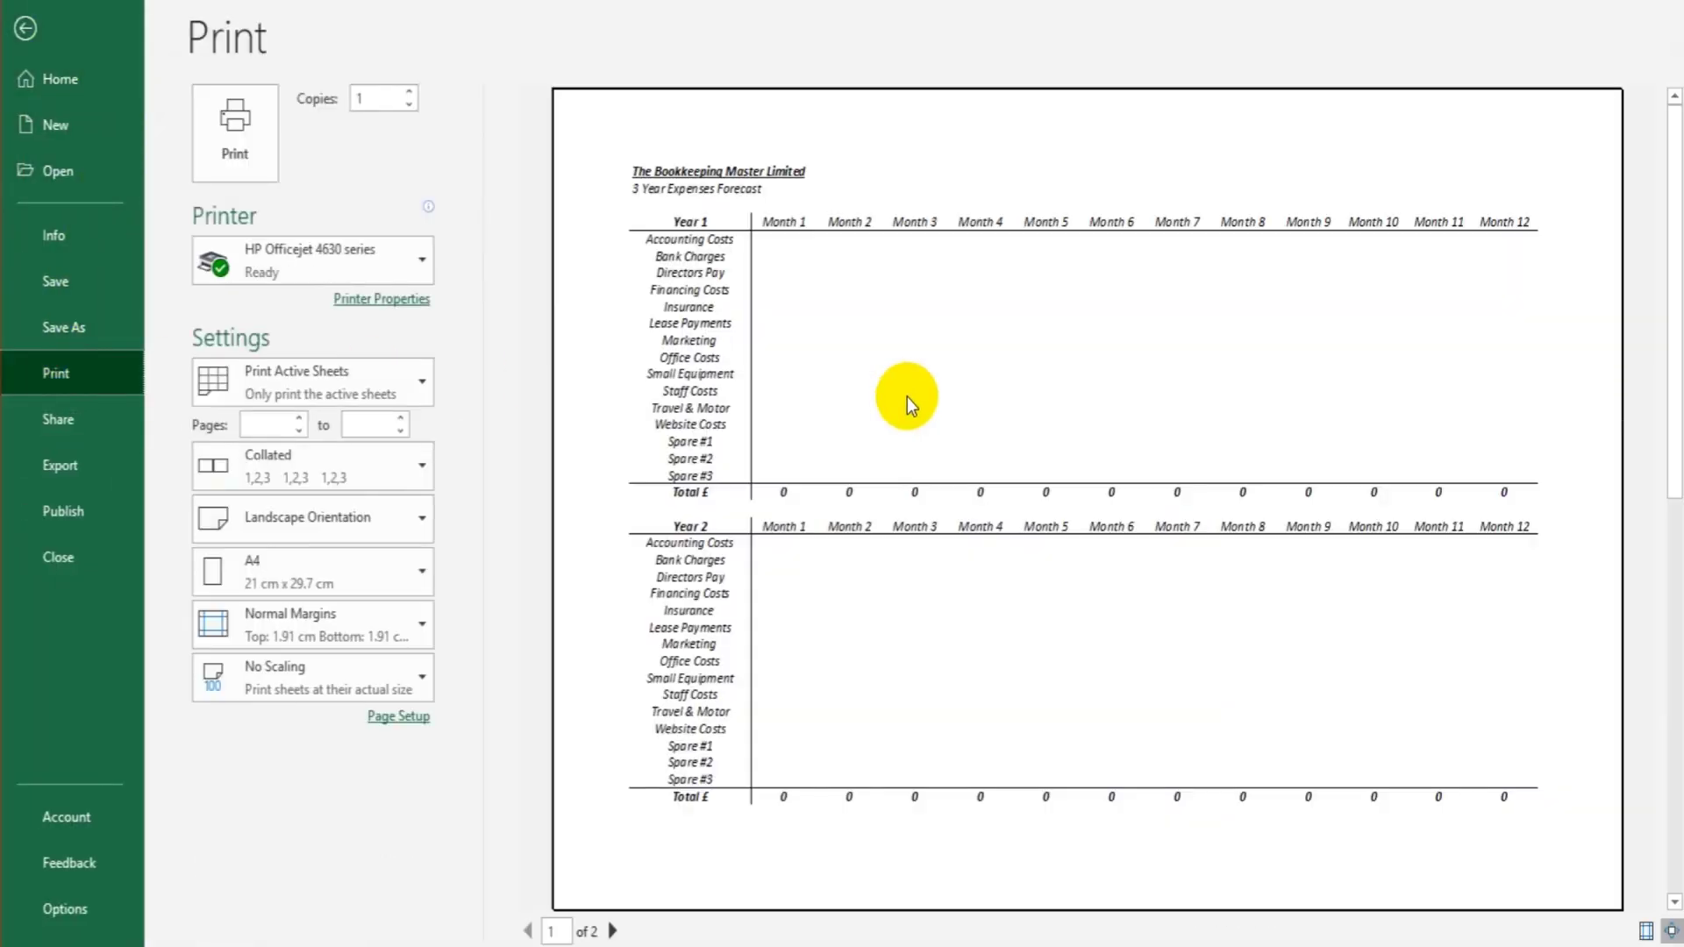
- Scroll through both landscape preview pages, then go back to the Expenses worksheet
scroll(1058, 298, down, 2)
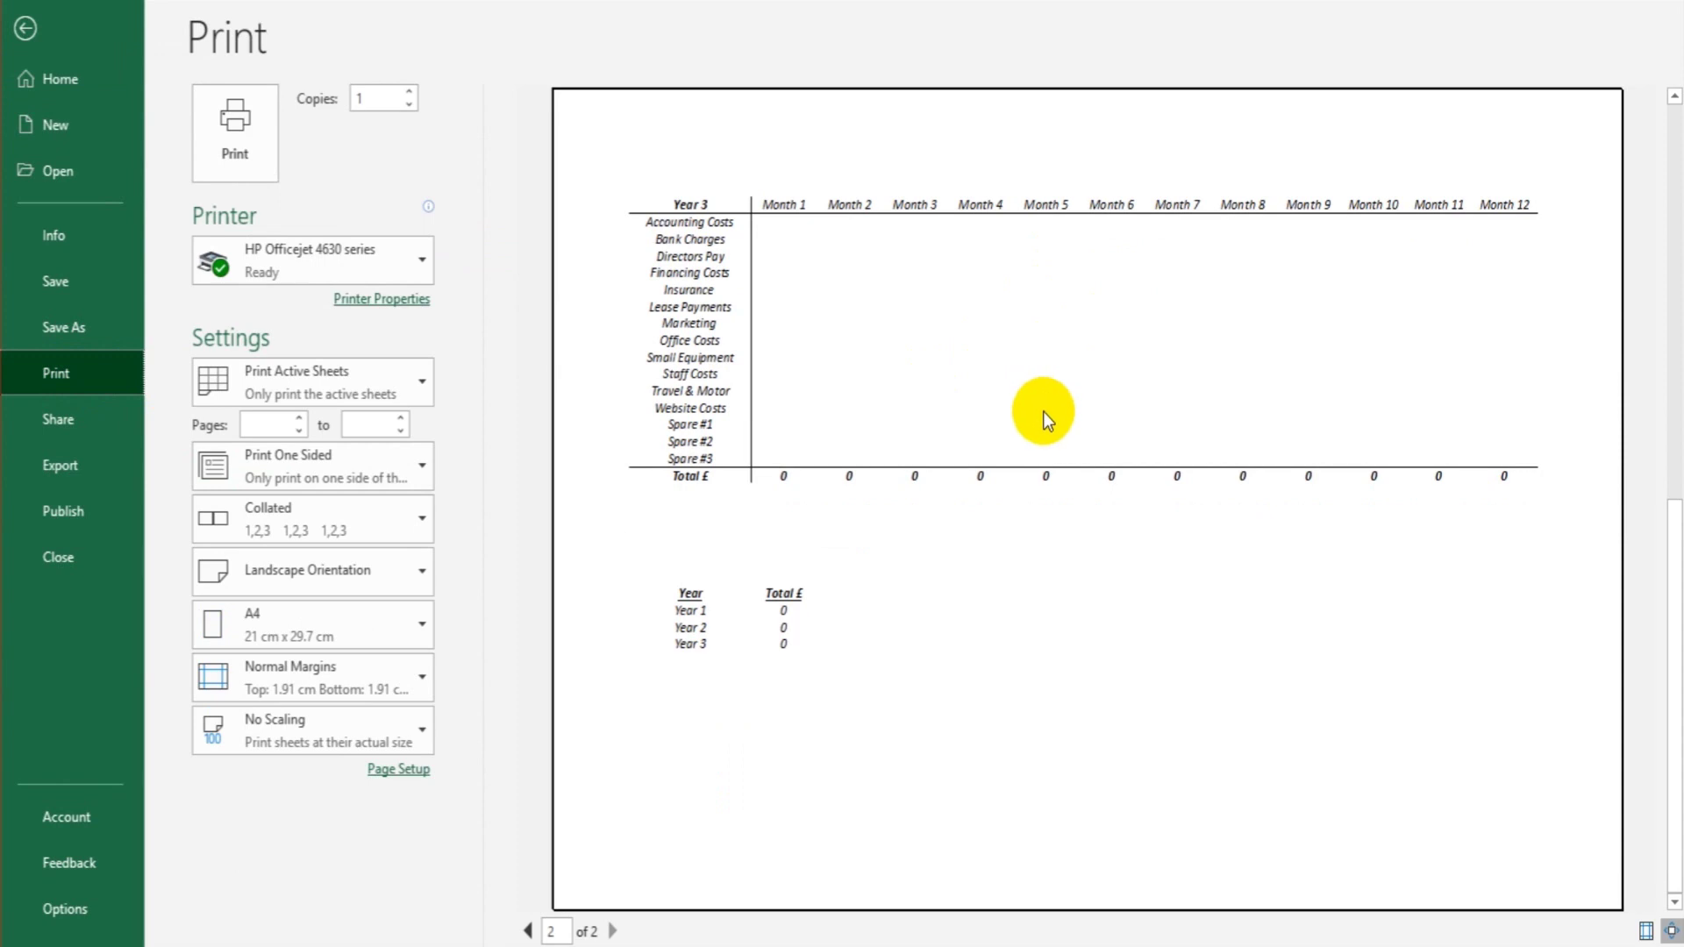
scroll(1044, 413, up, 2)
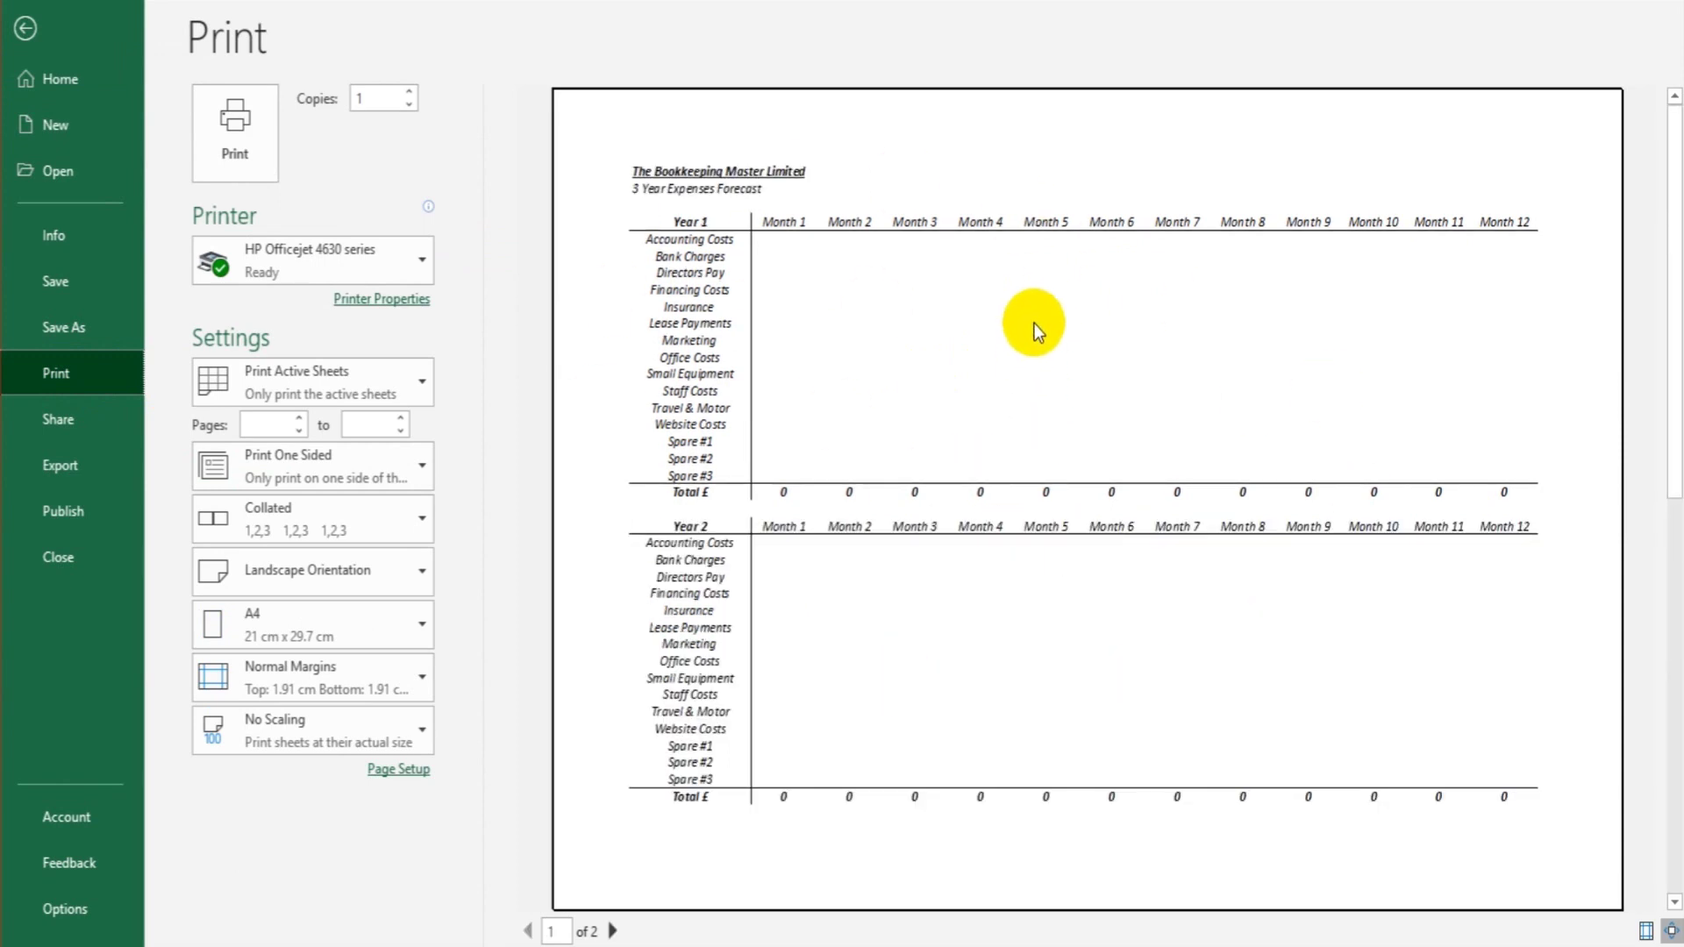
scroll(1034, 324, down, 2)
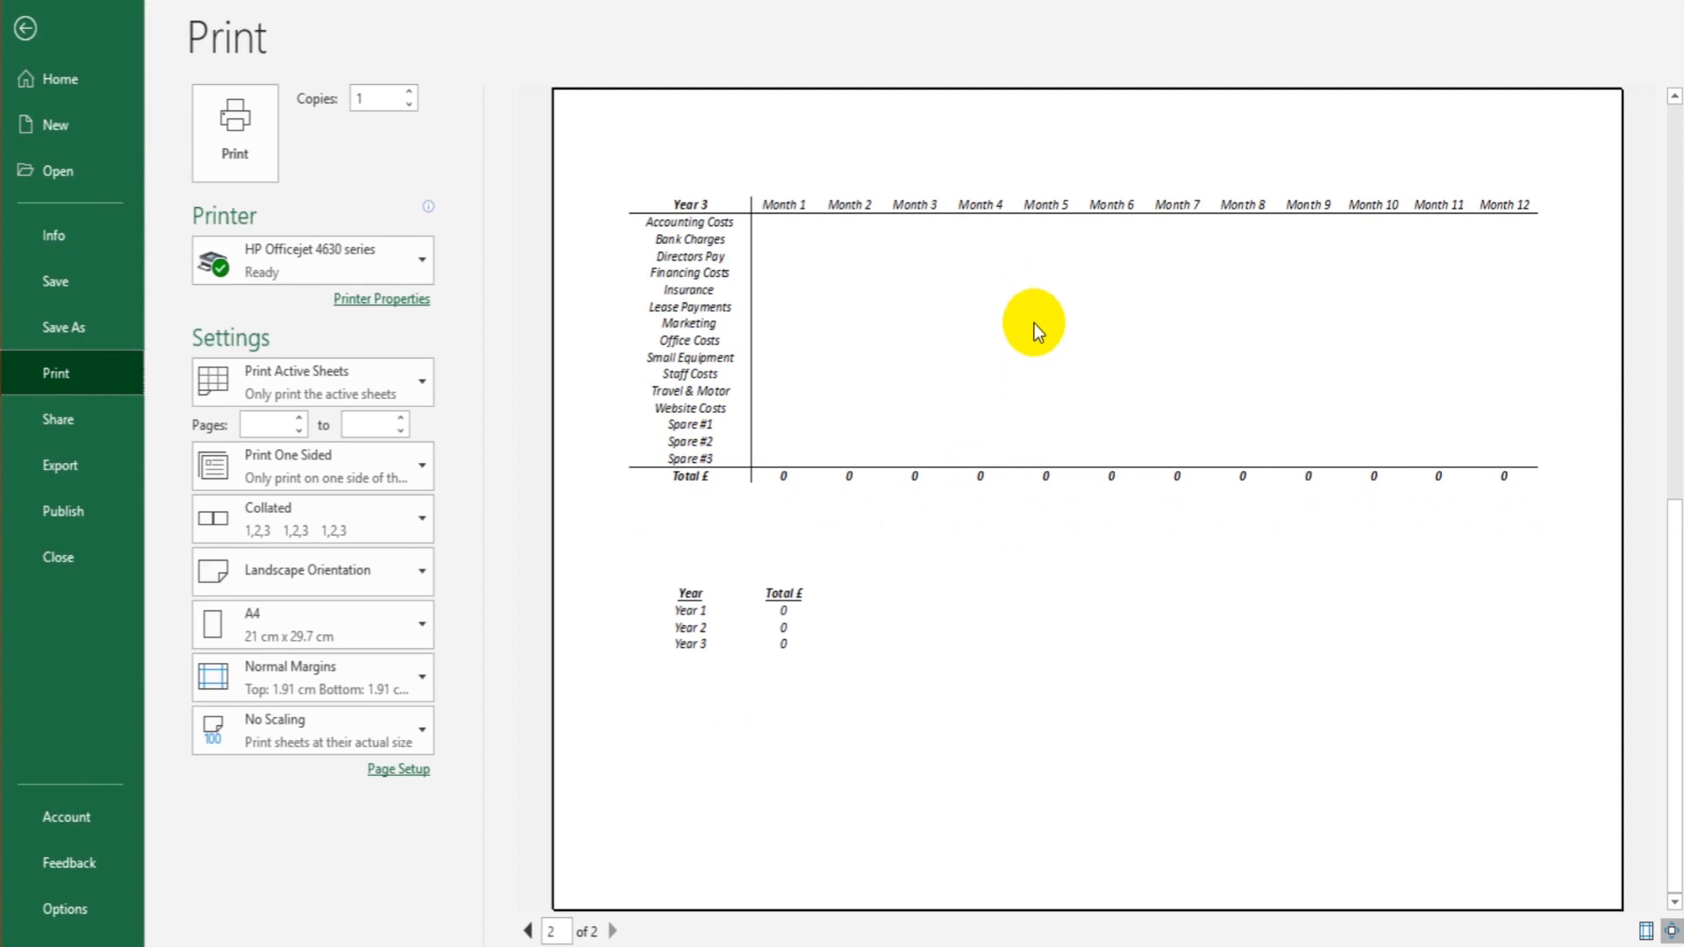
scroll(1034, 324, up, 2)
scroll(1175, 508, down, 2)
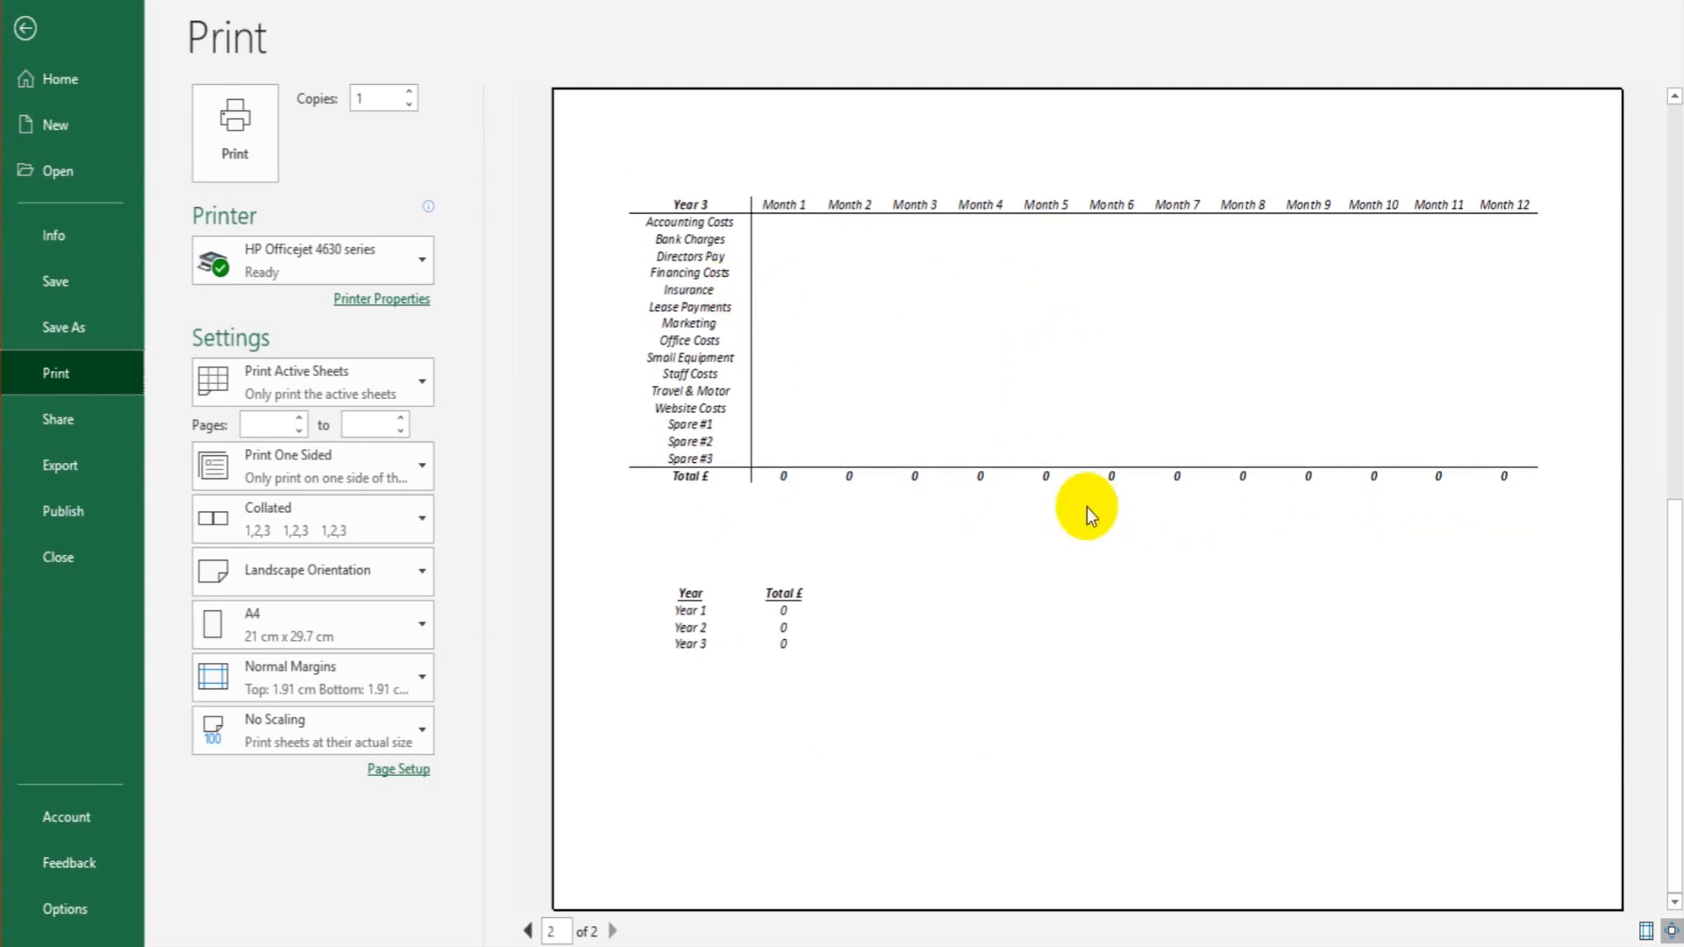
scroll(865, 444, up, 2)
click(42, 37)
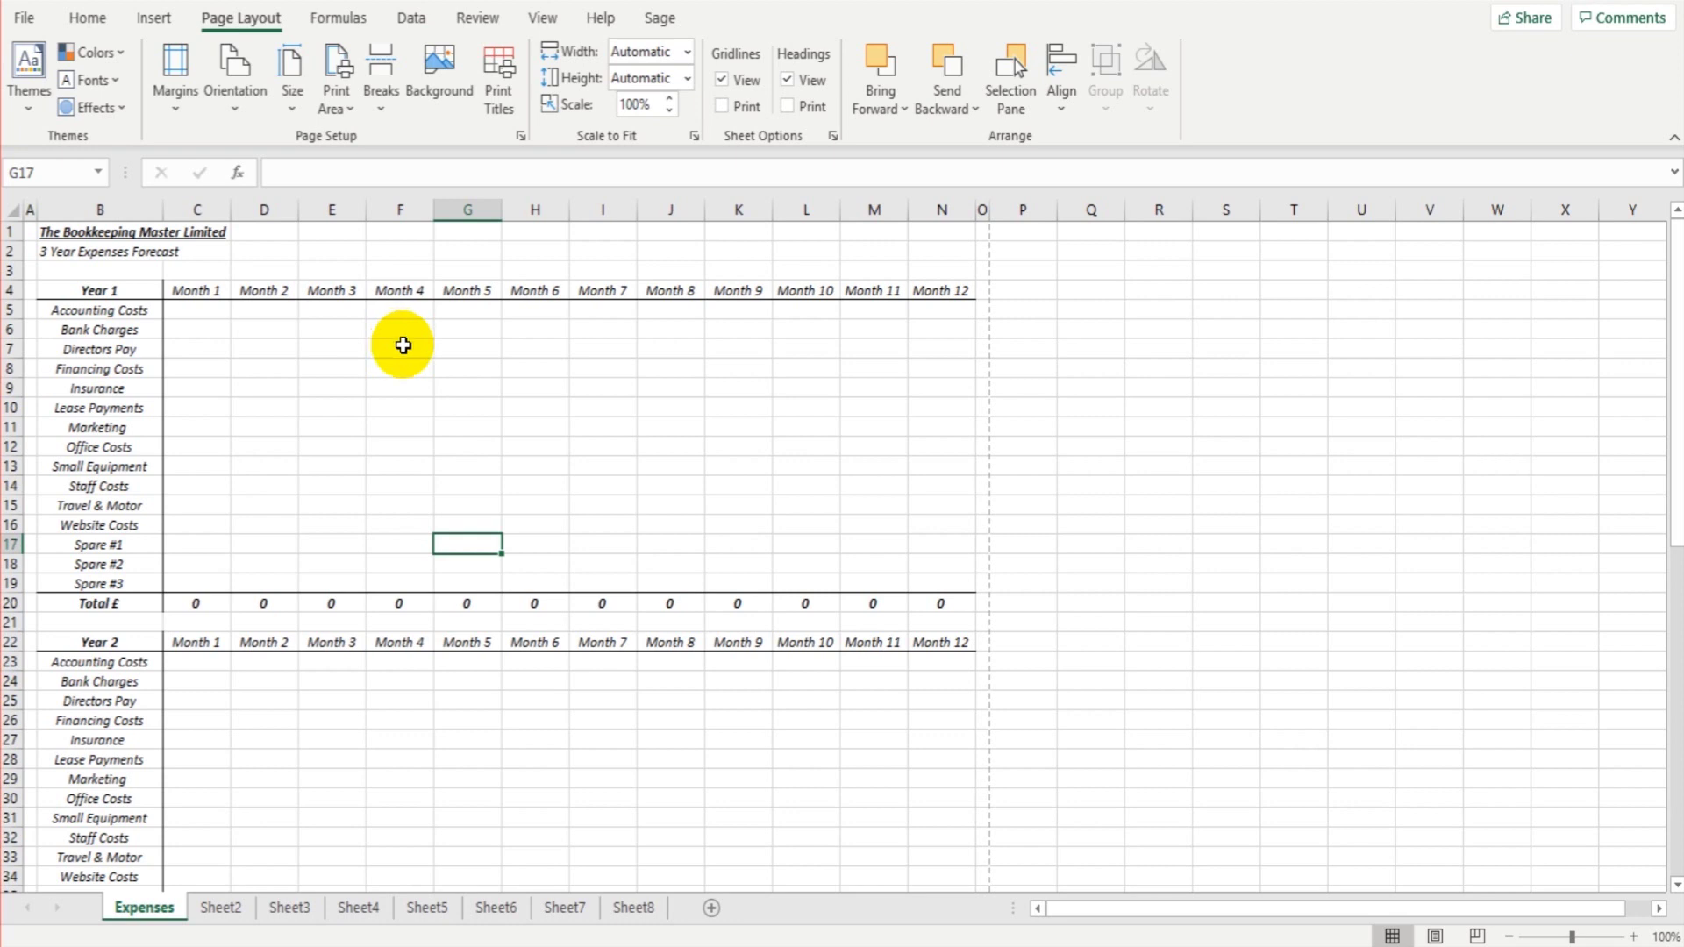
- Rename the Sheet2 tab to 'Sales'
scroll(564, 473, down, 2)
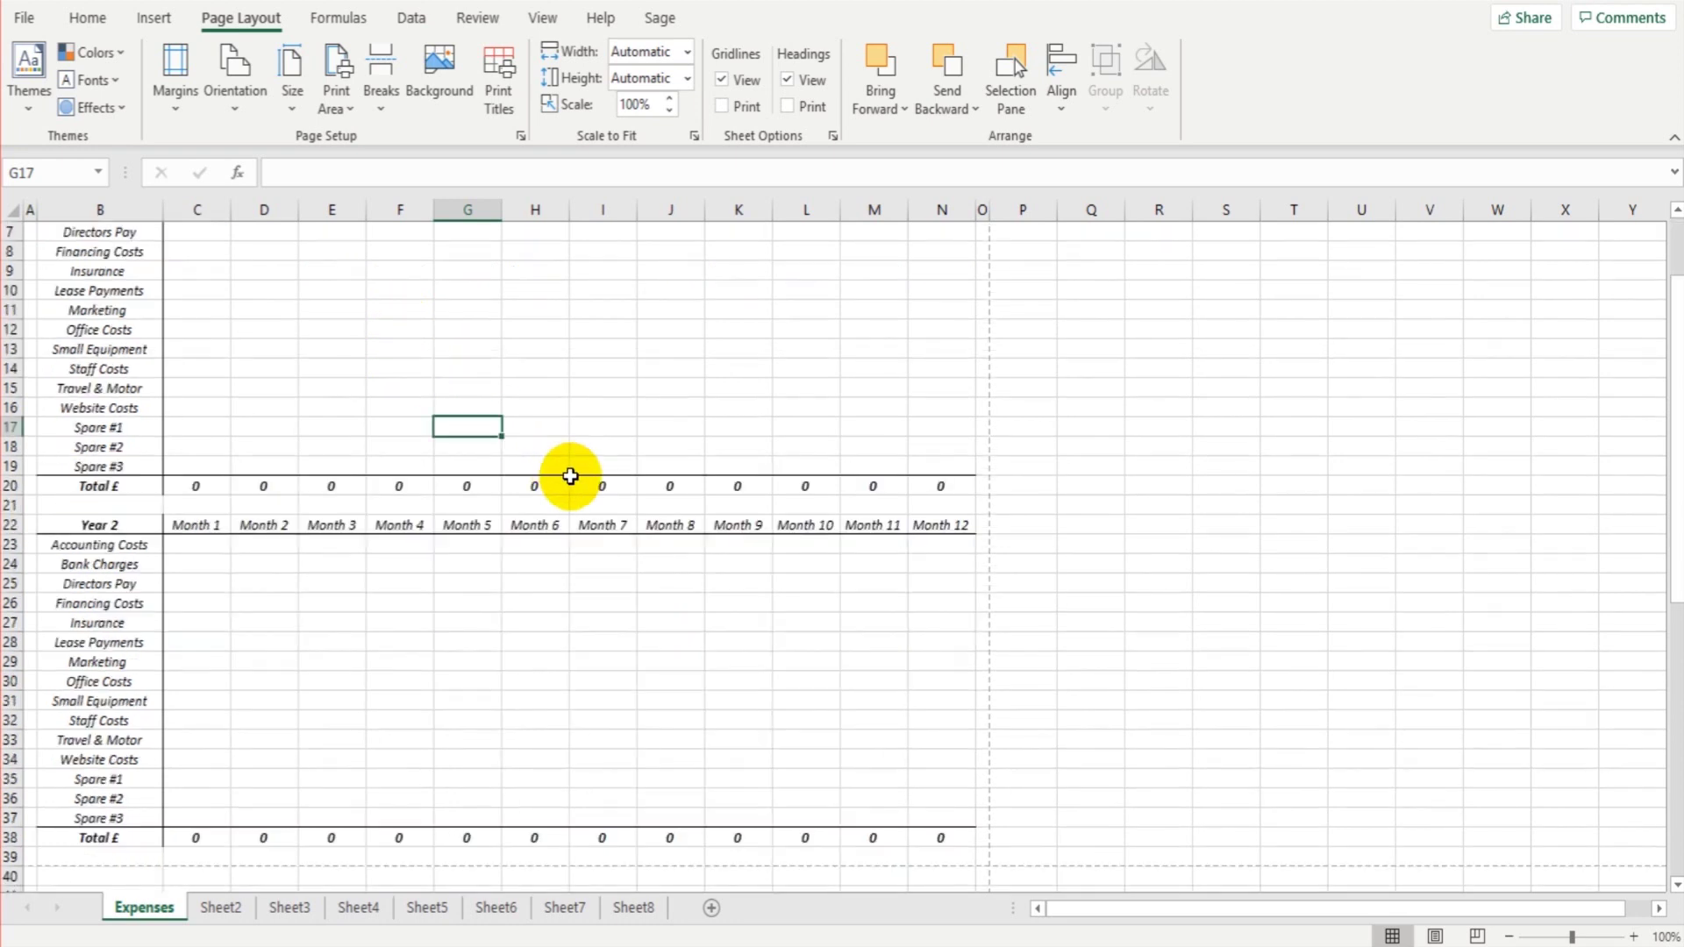
scroll(564, 474, up, 2)
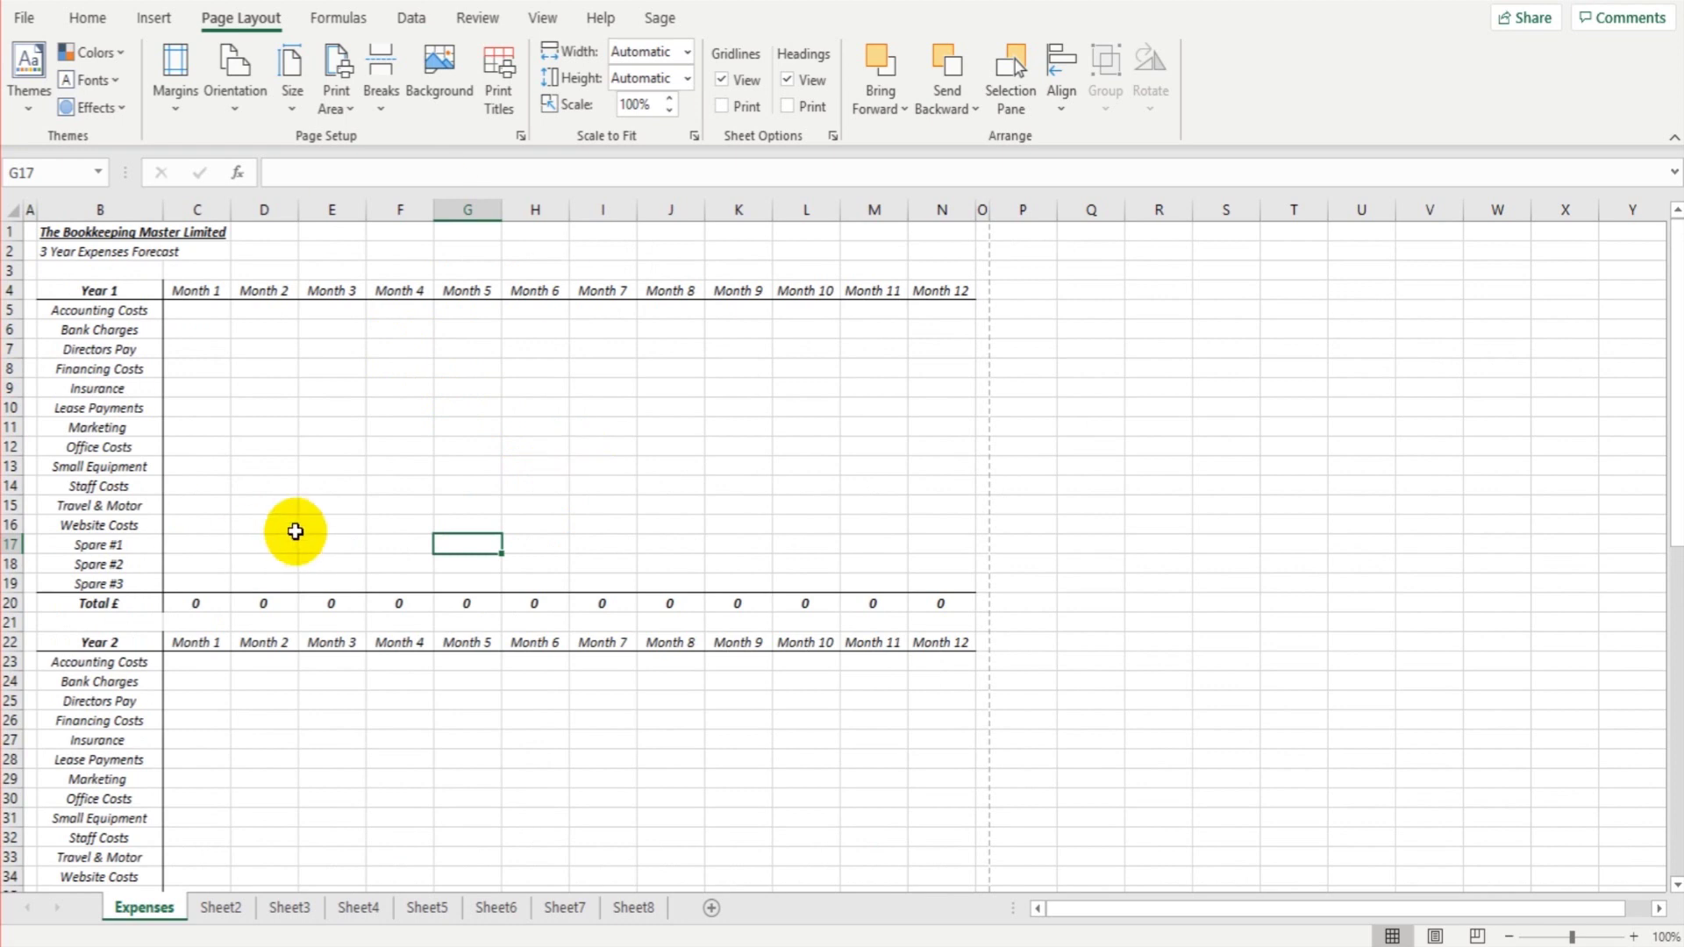
click(219, 913)
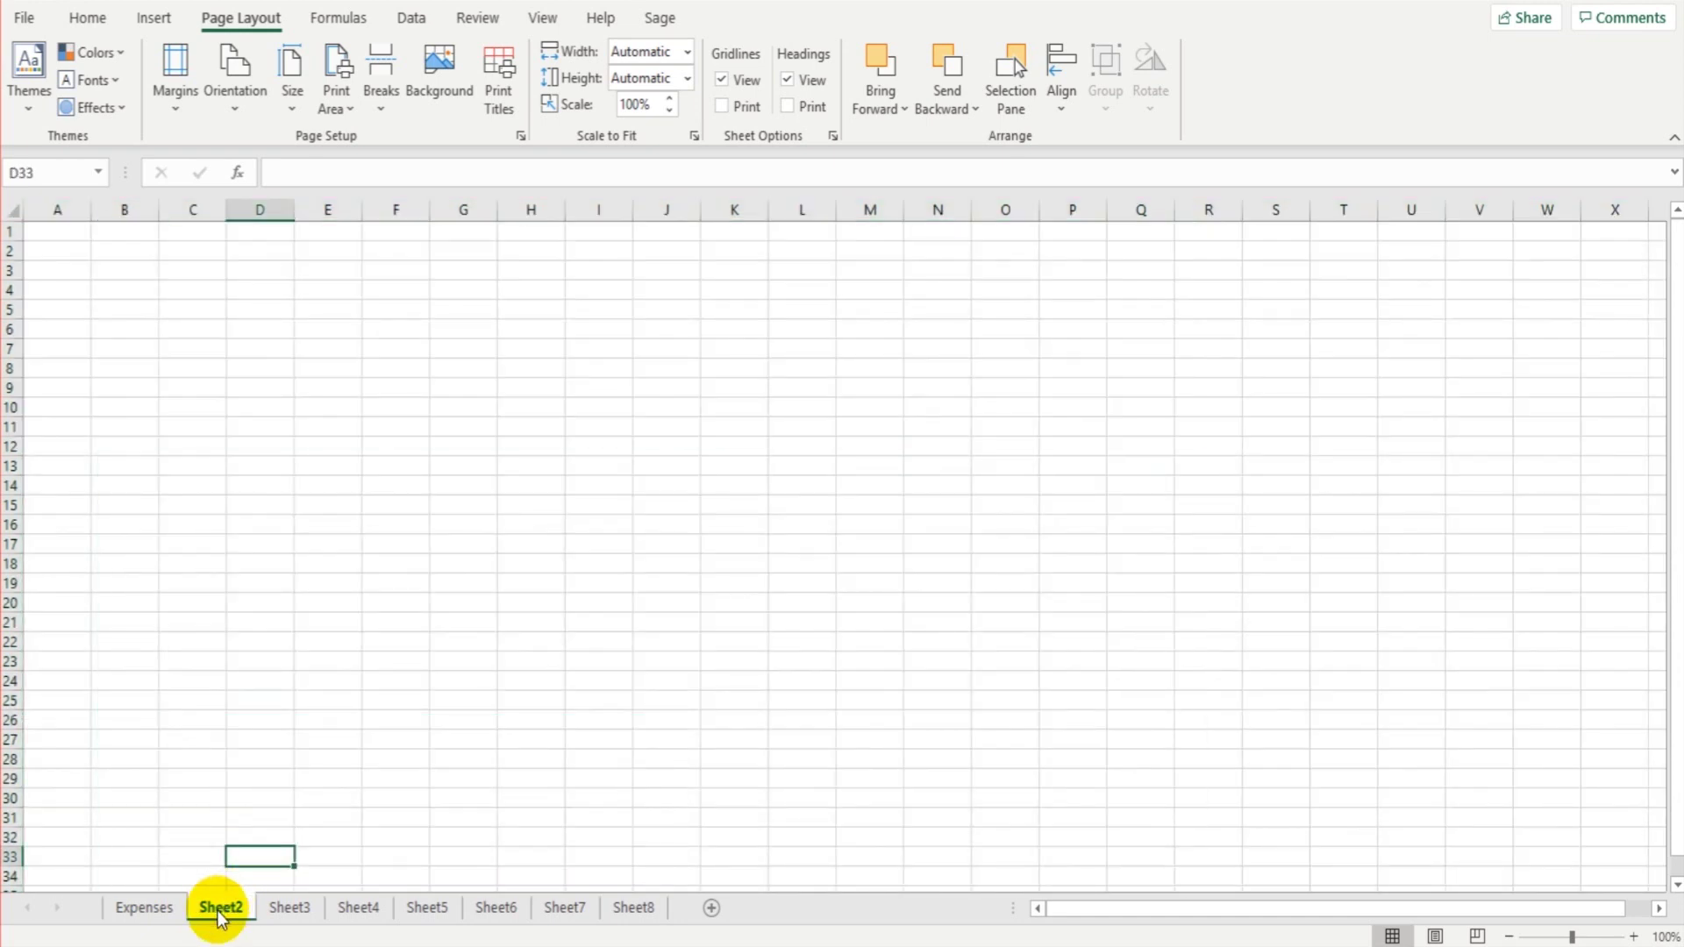
right_click(219, 913)
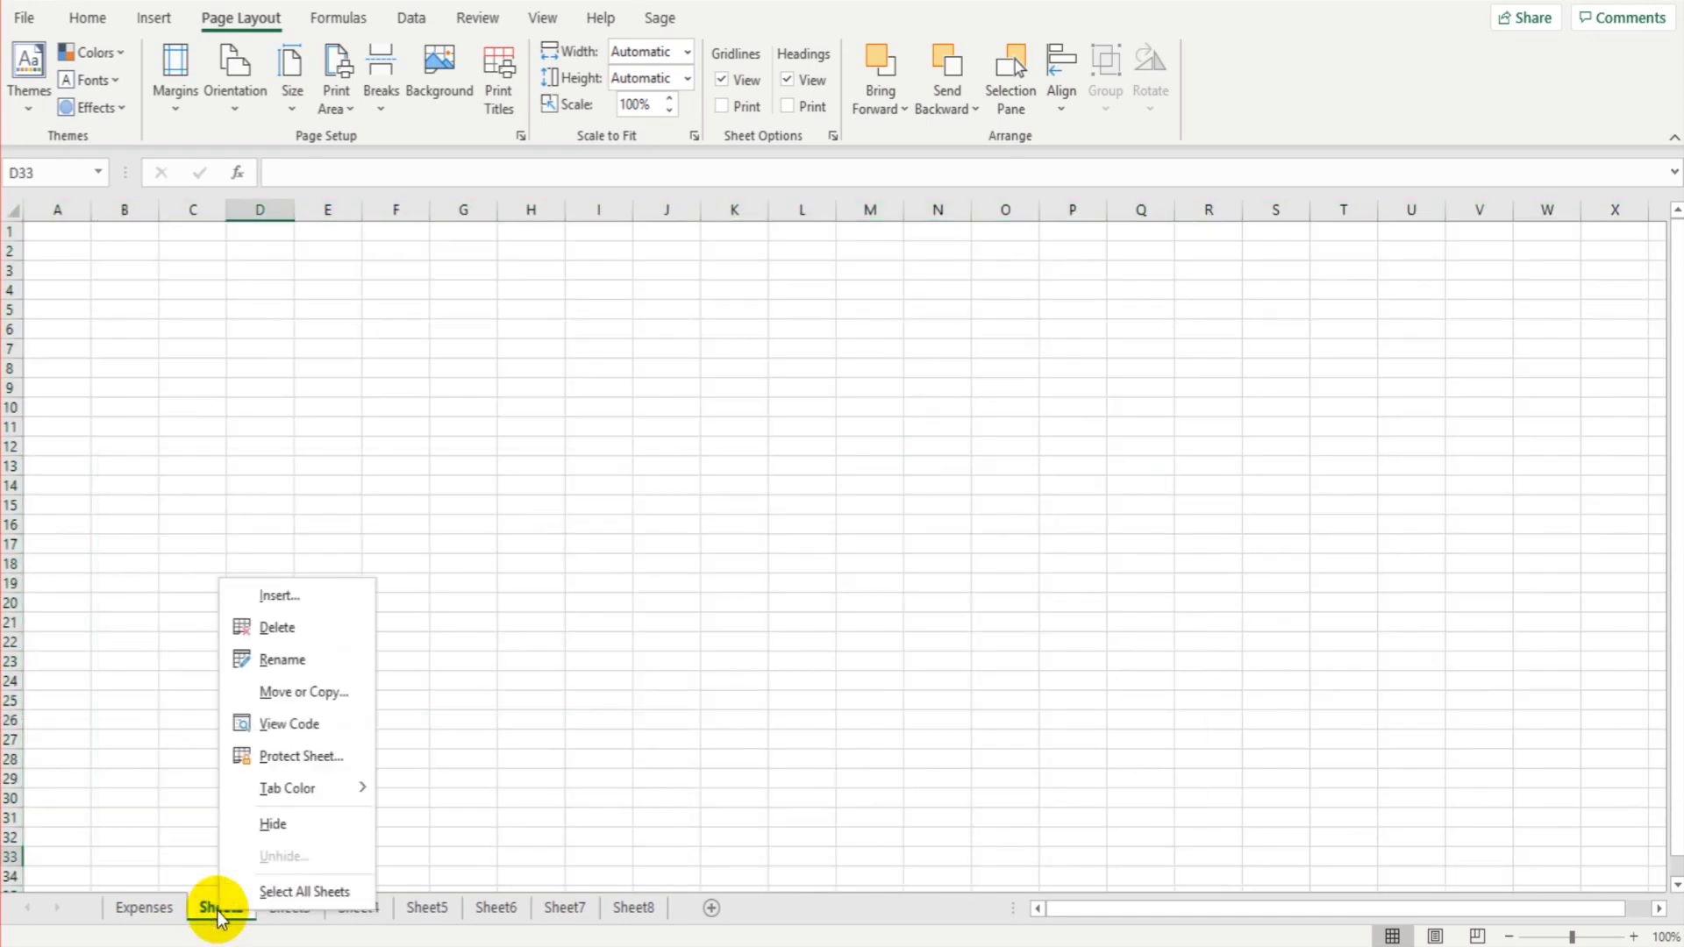
click(293, 666)
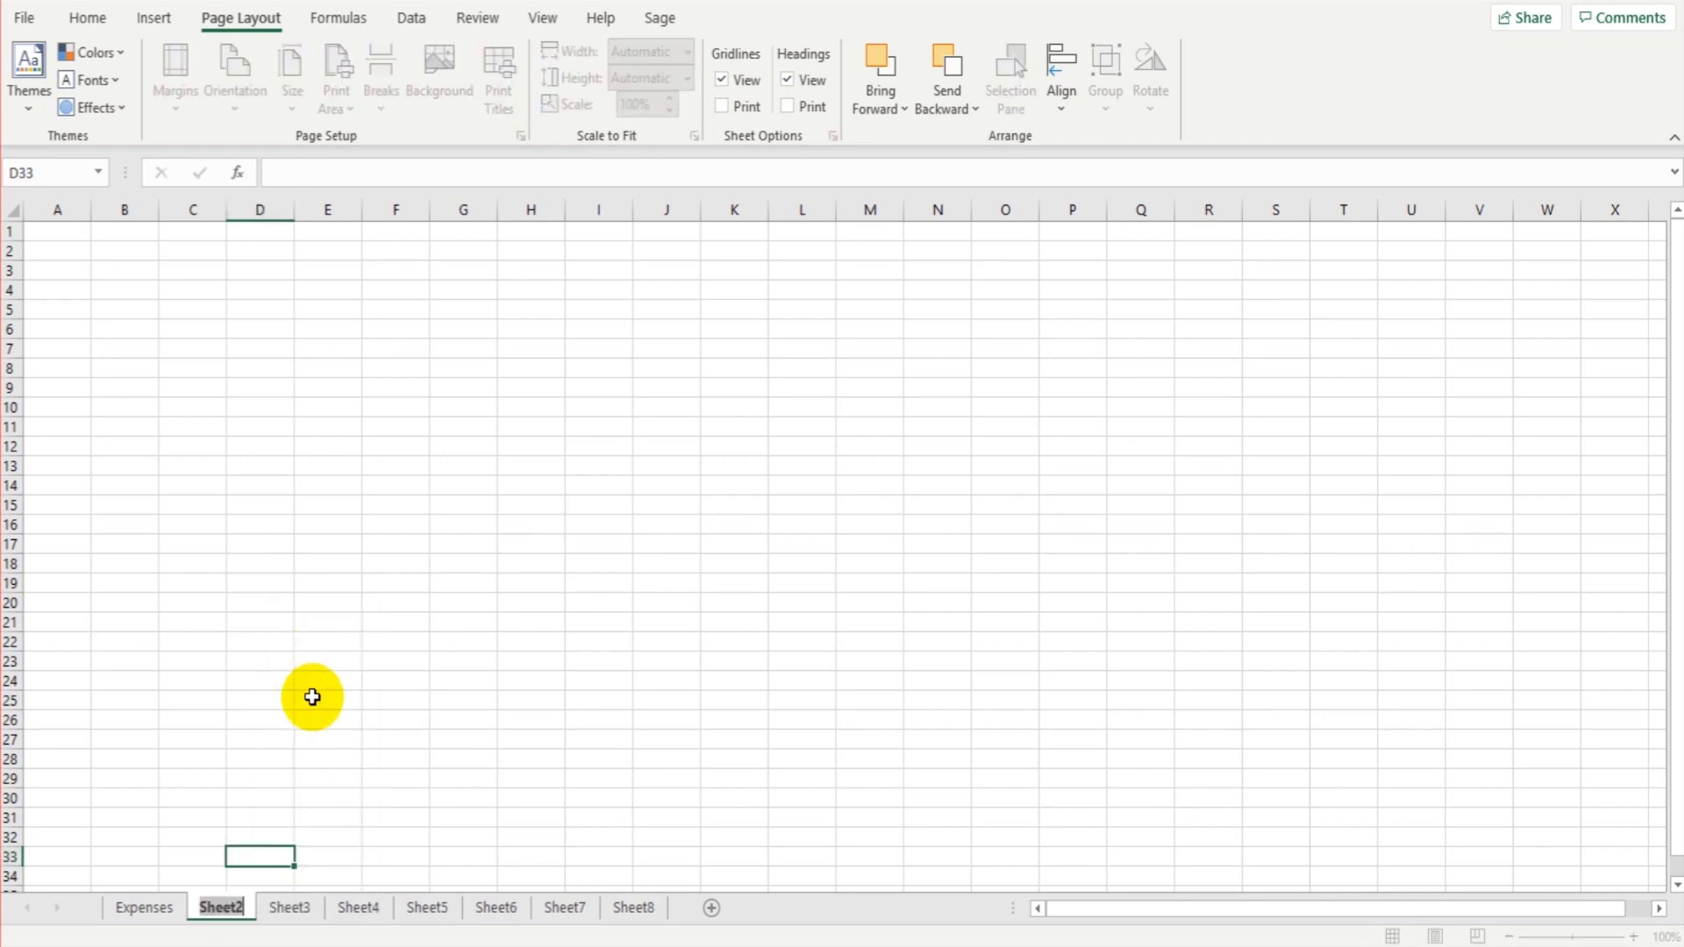
text(Sales)
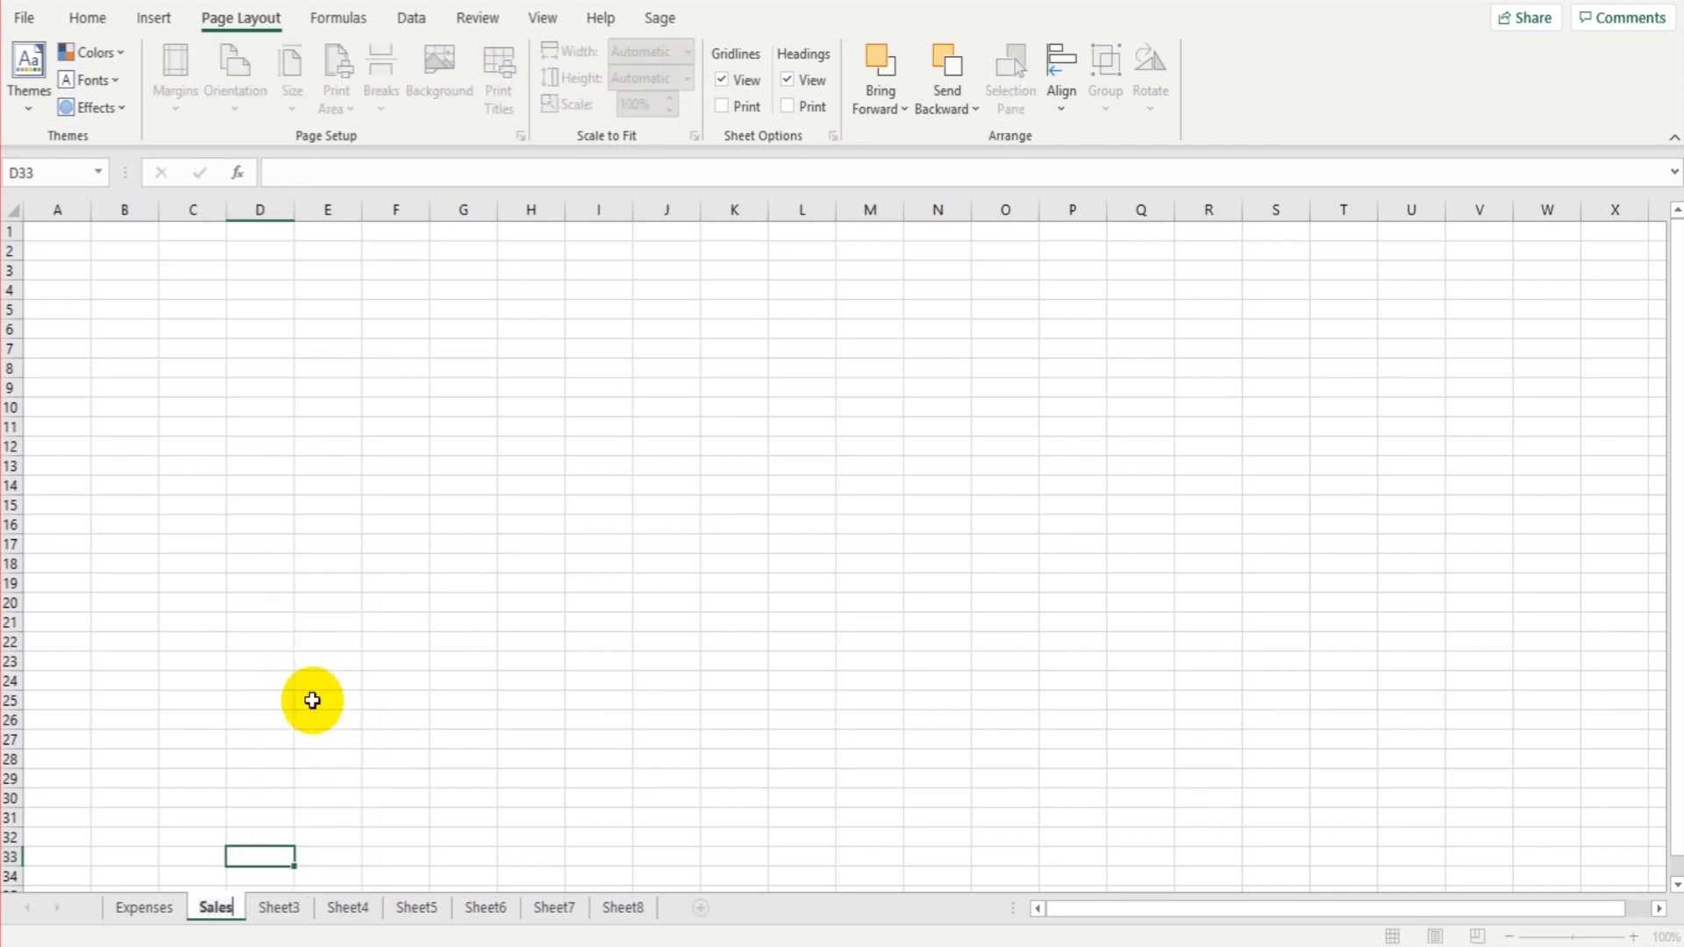
click(313, 700)
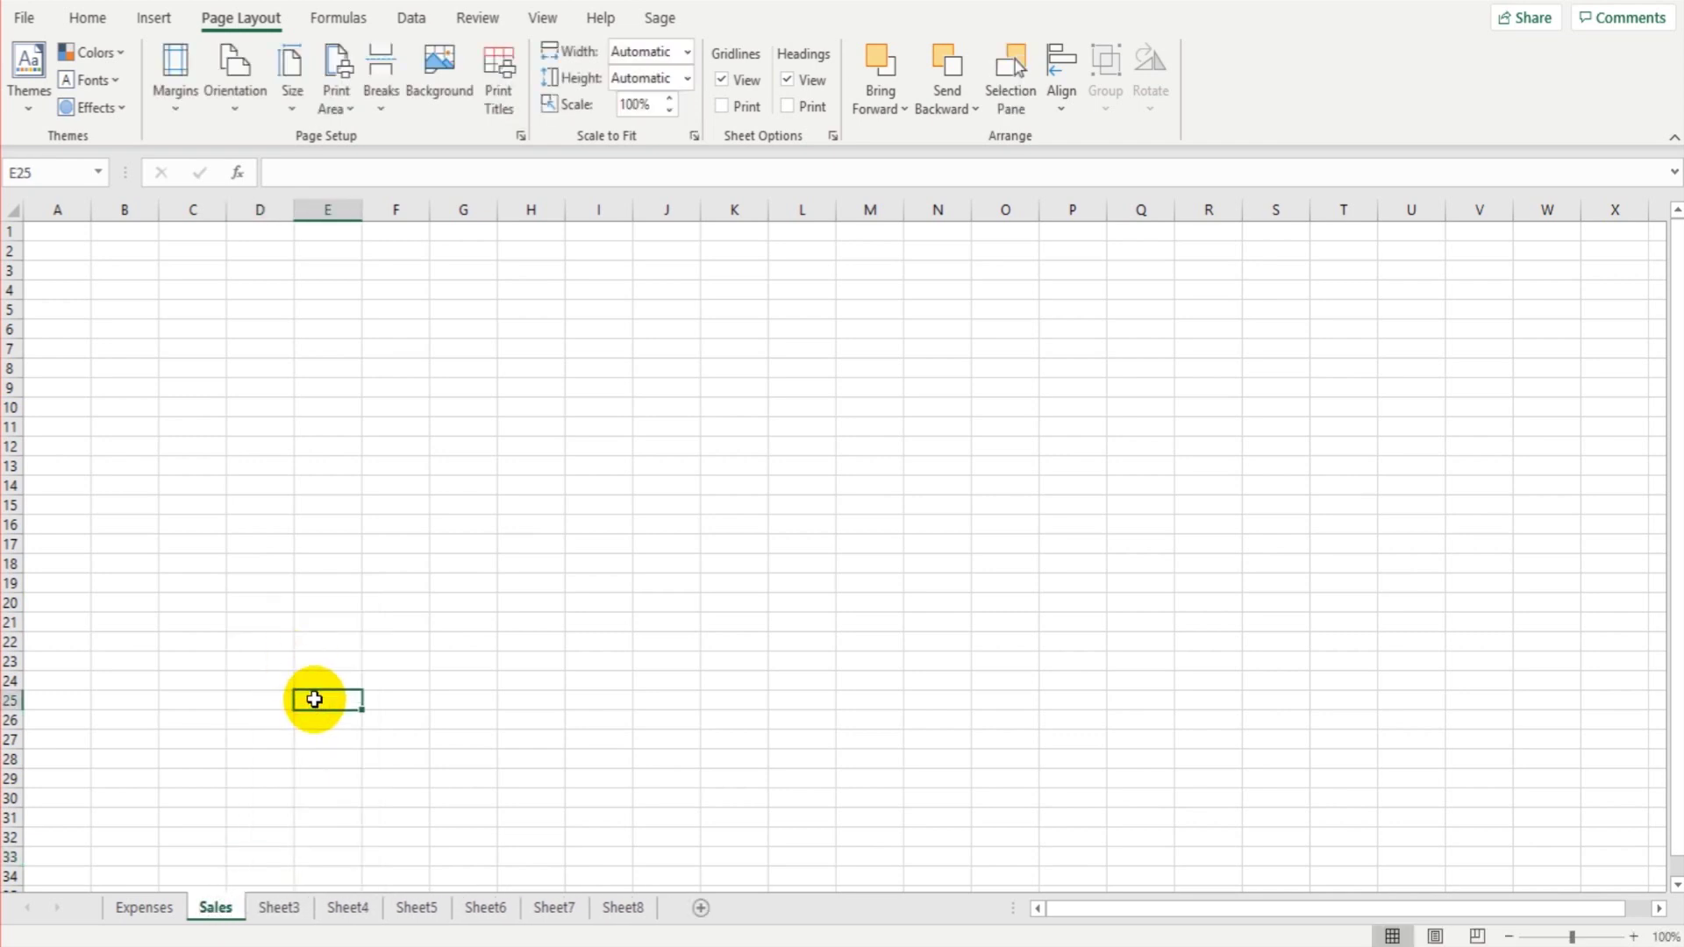
- Toggle between the Expenses and Sales tabs, ending on Expenses with the whole sheet selected
click(125, 907)
click(215, 913)
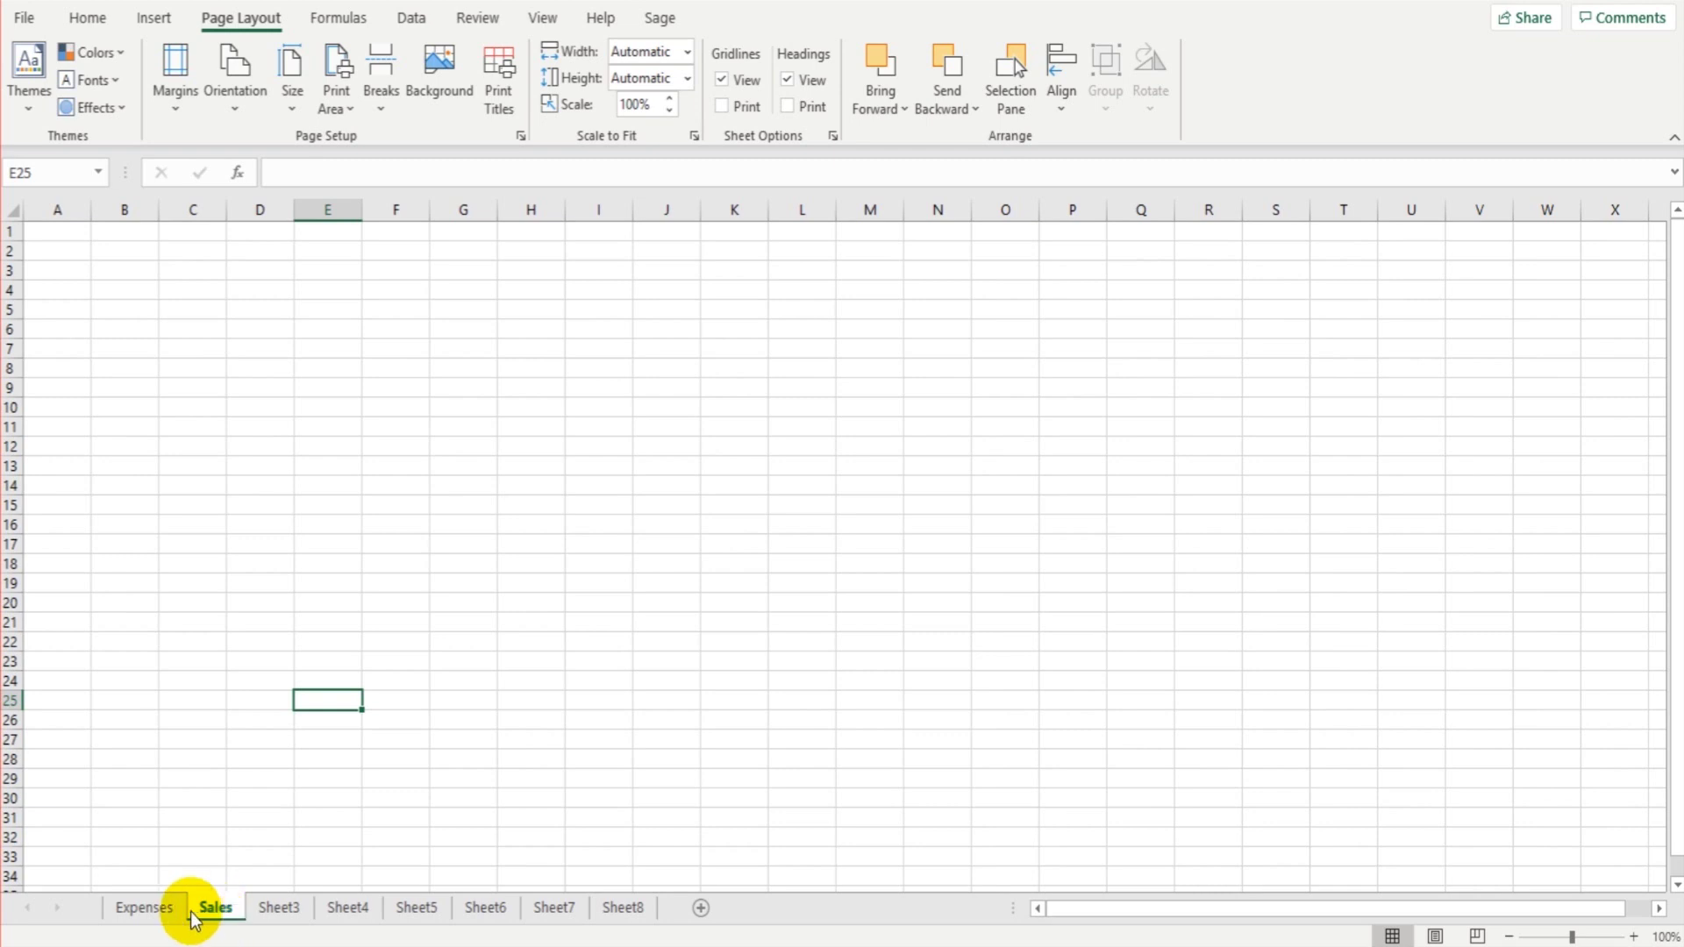
click(158, 909)
click(212, 912)
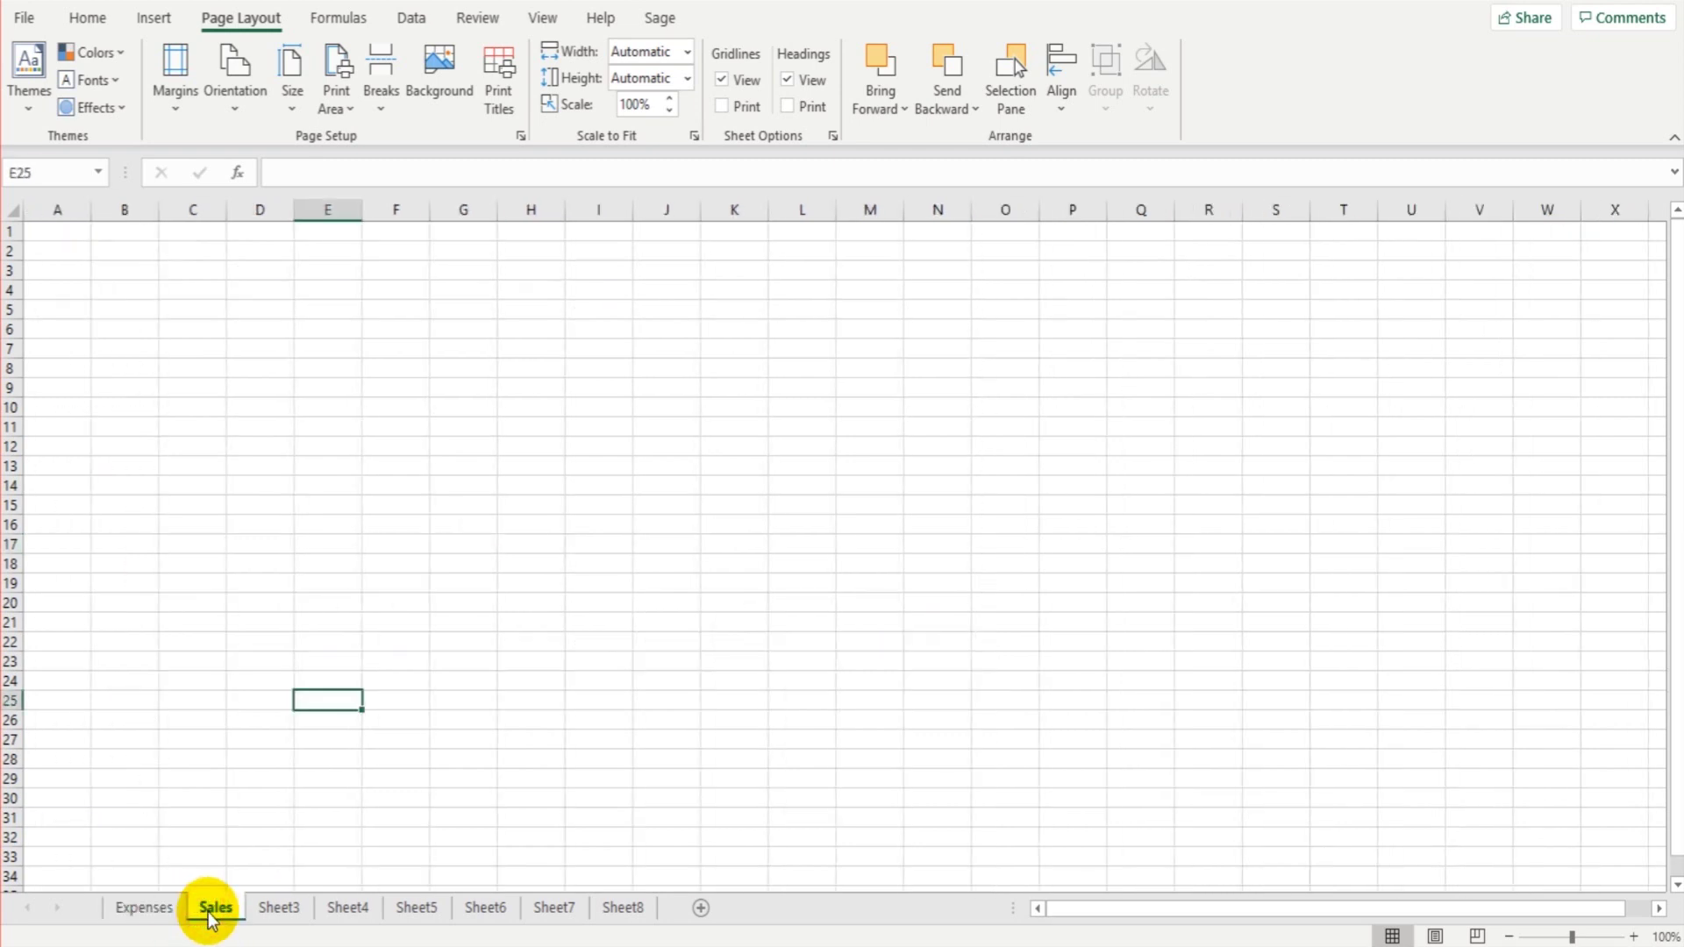
click(145, 909)
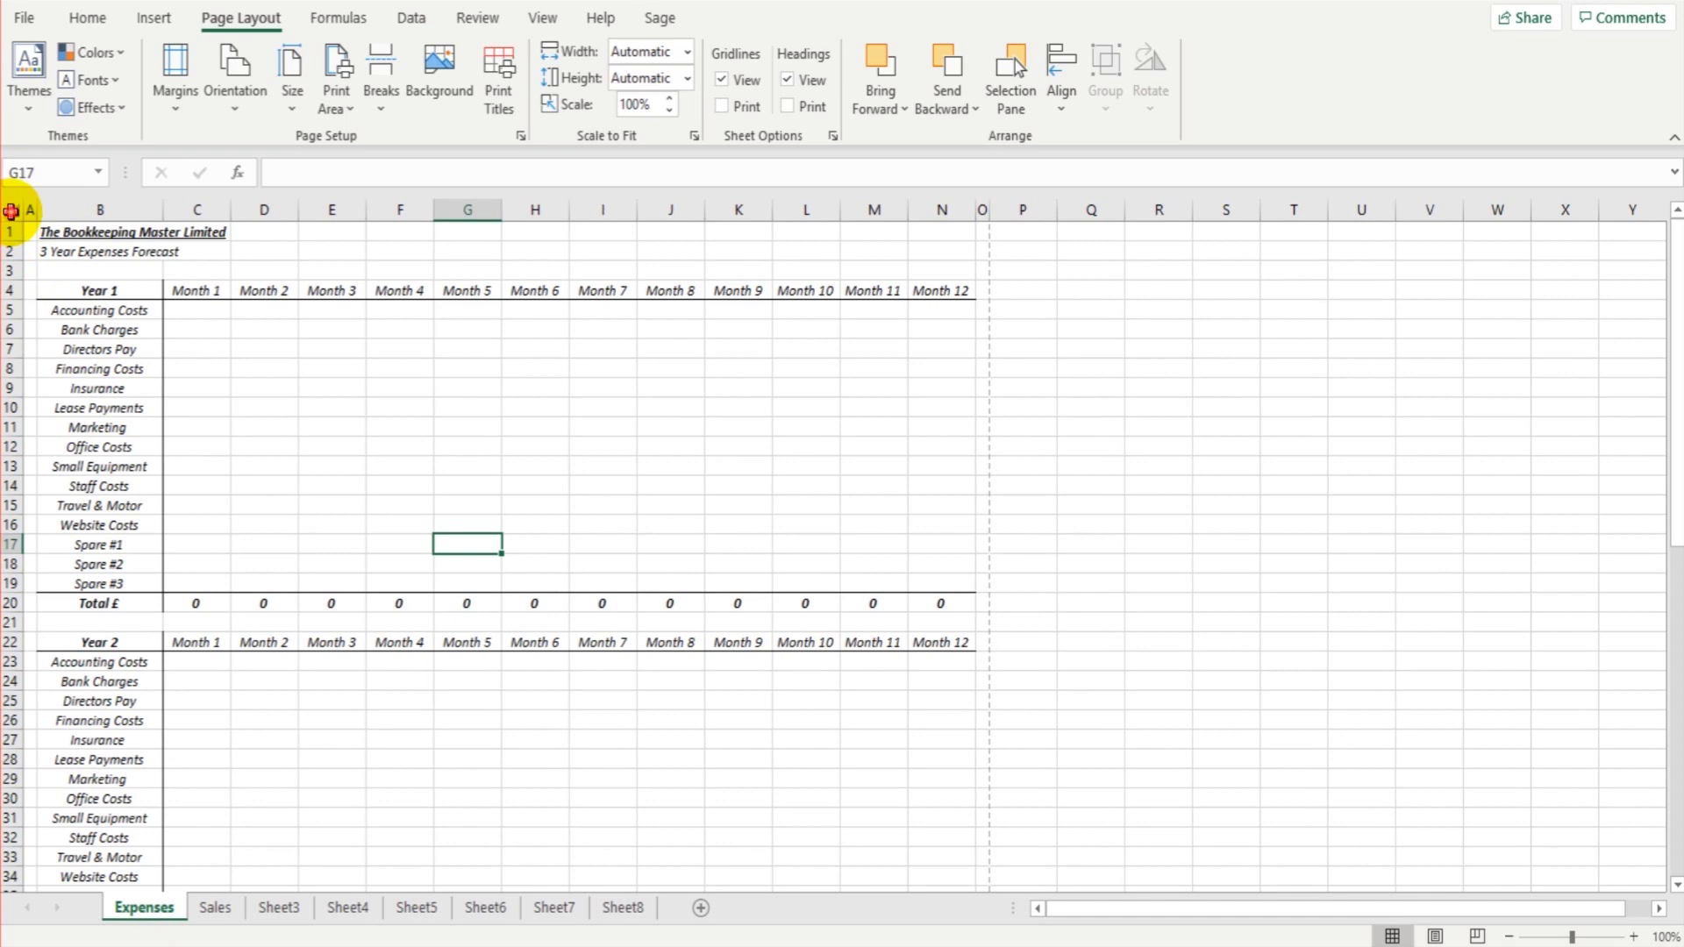
click(10, 212)
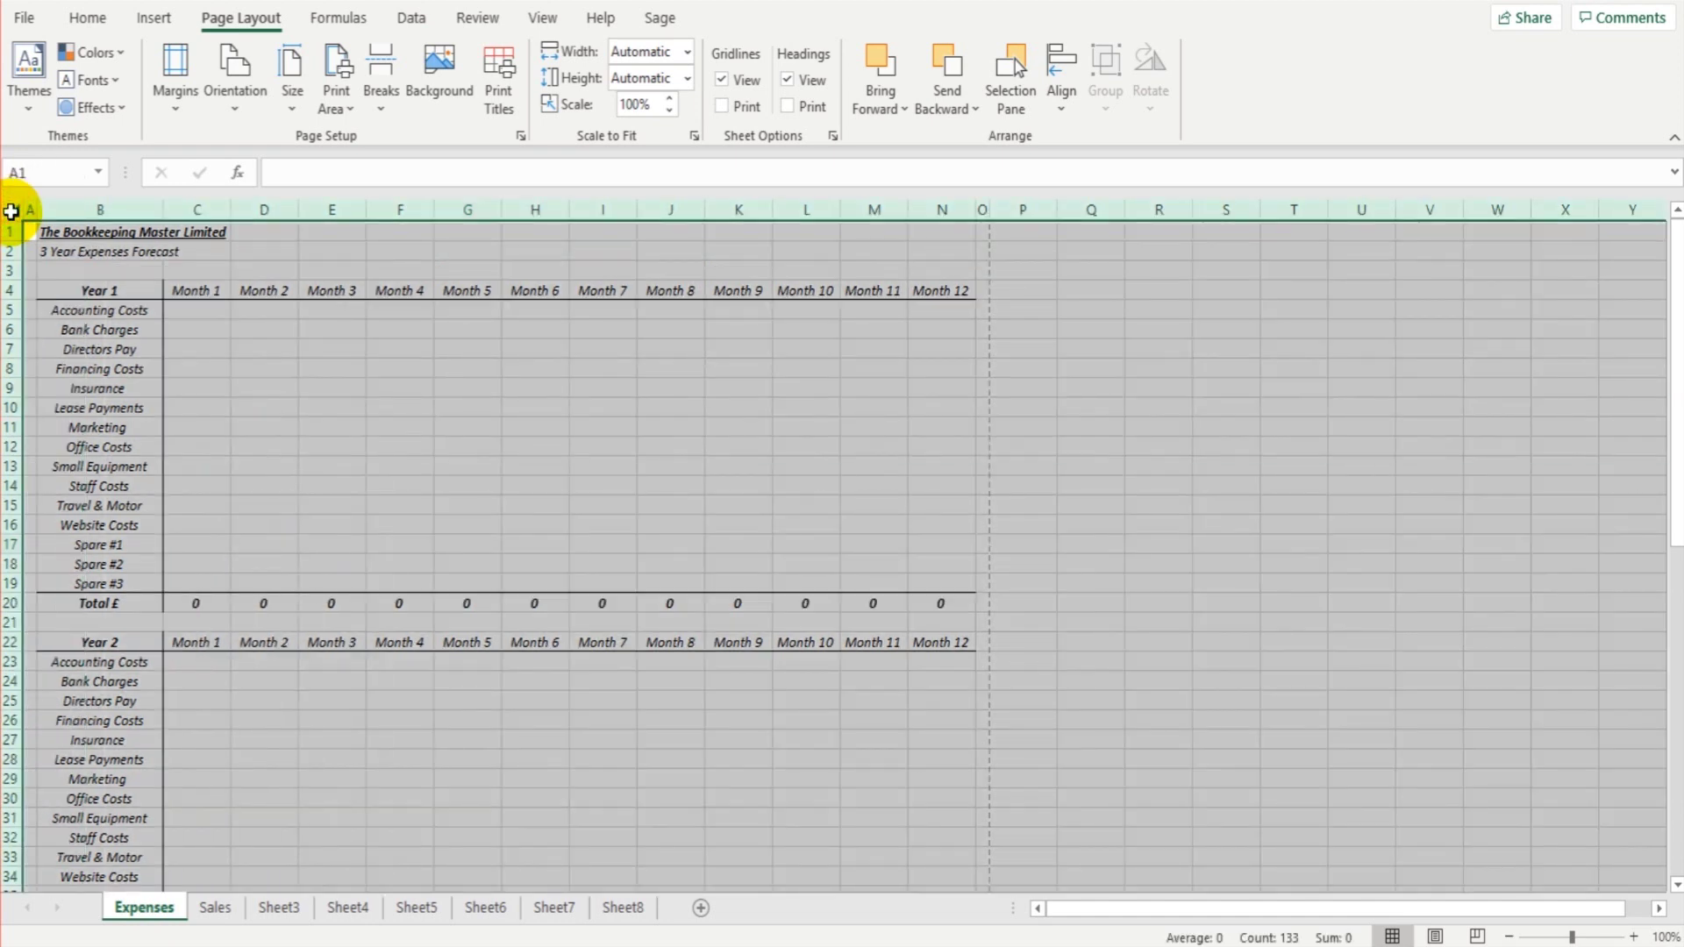
- Copy the entire Expenses sheet and paste it over the whole Sales sheet
right_click(14, 208)
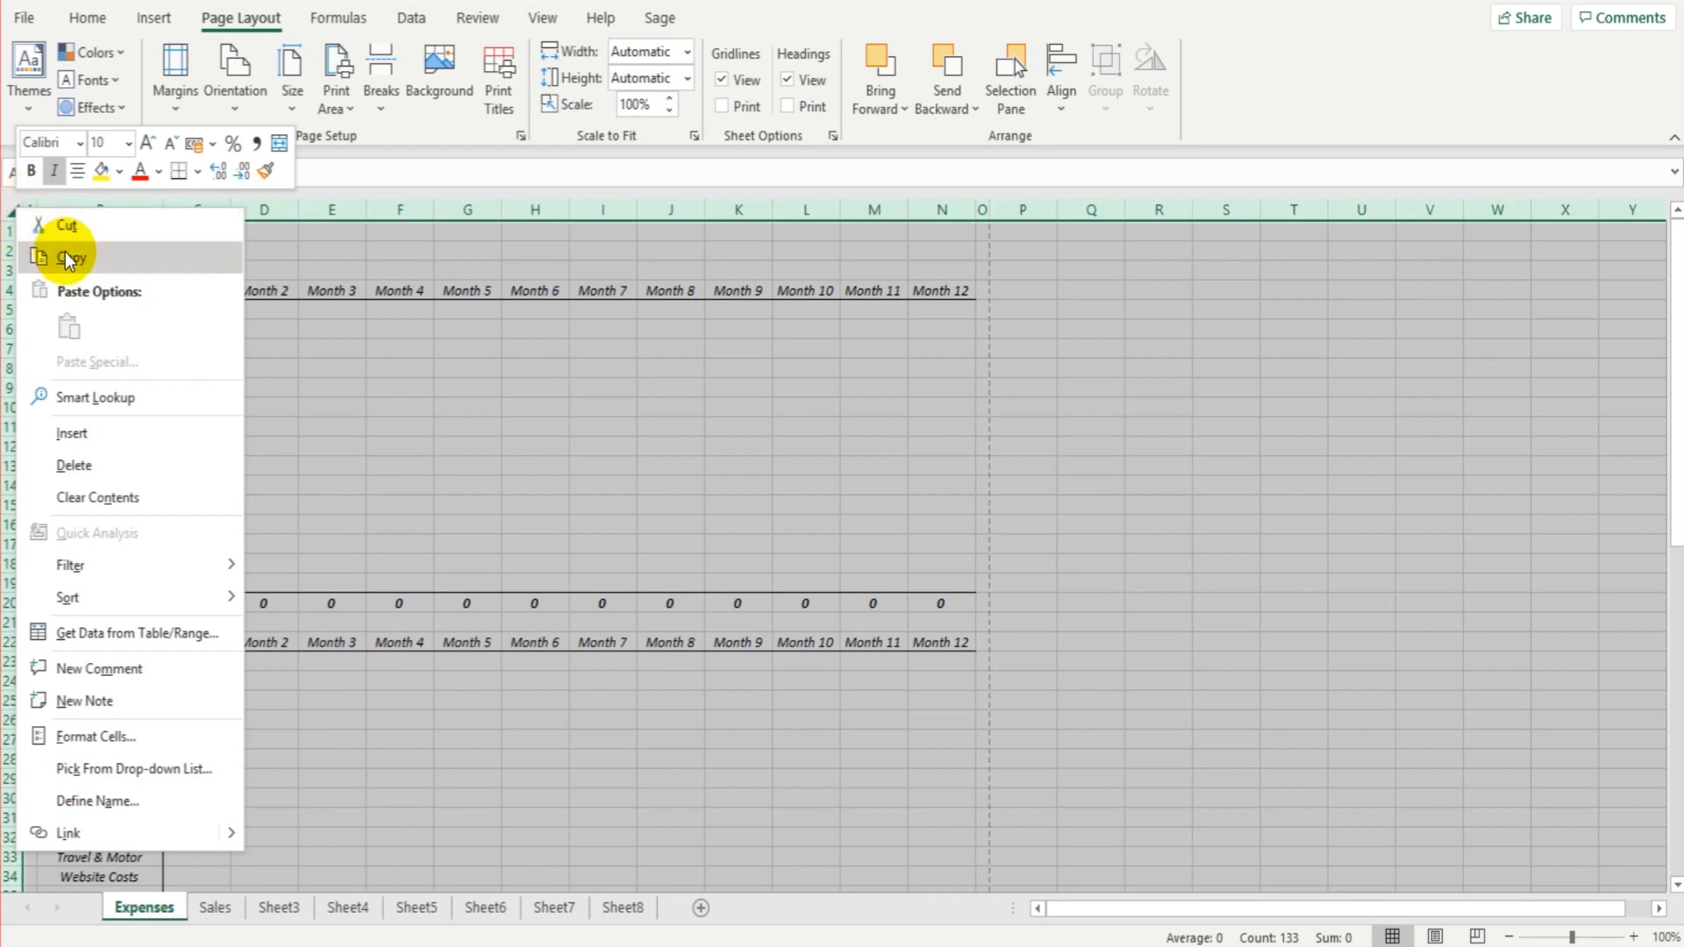
click(69, 261)
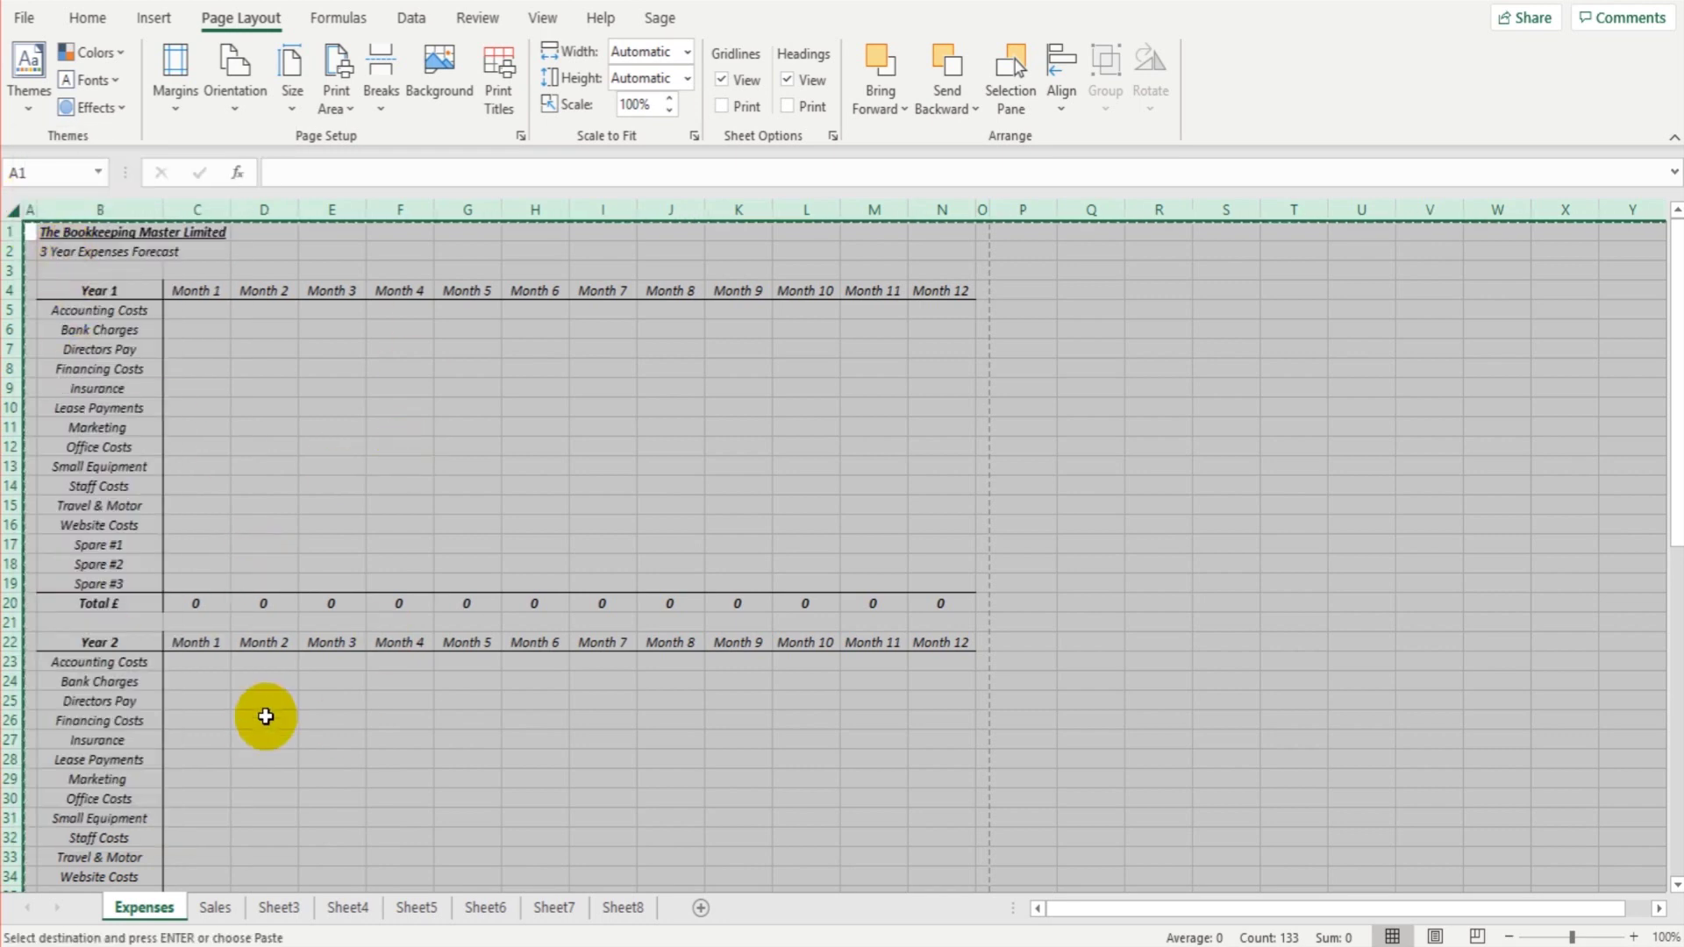
click(214, 908)
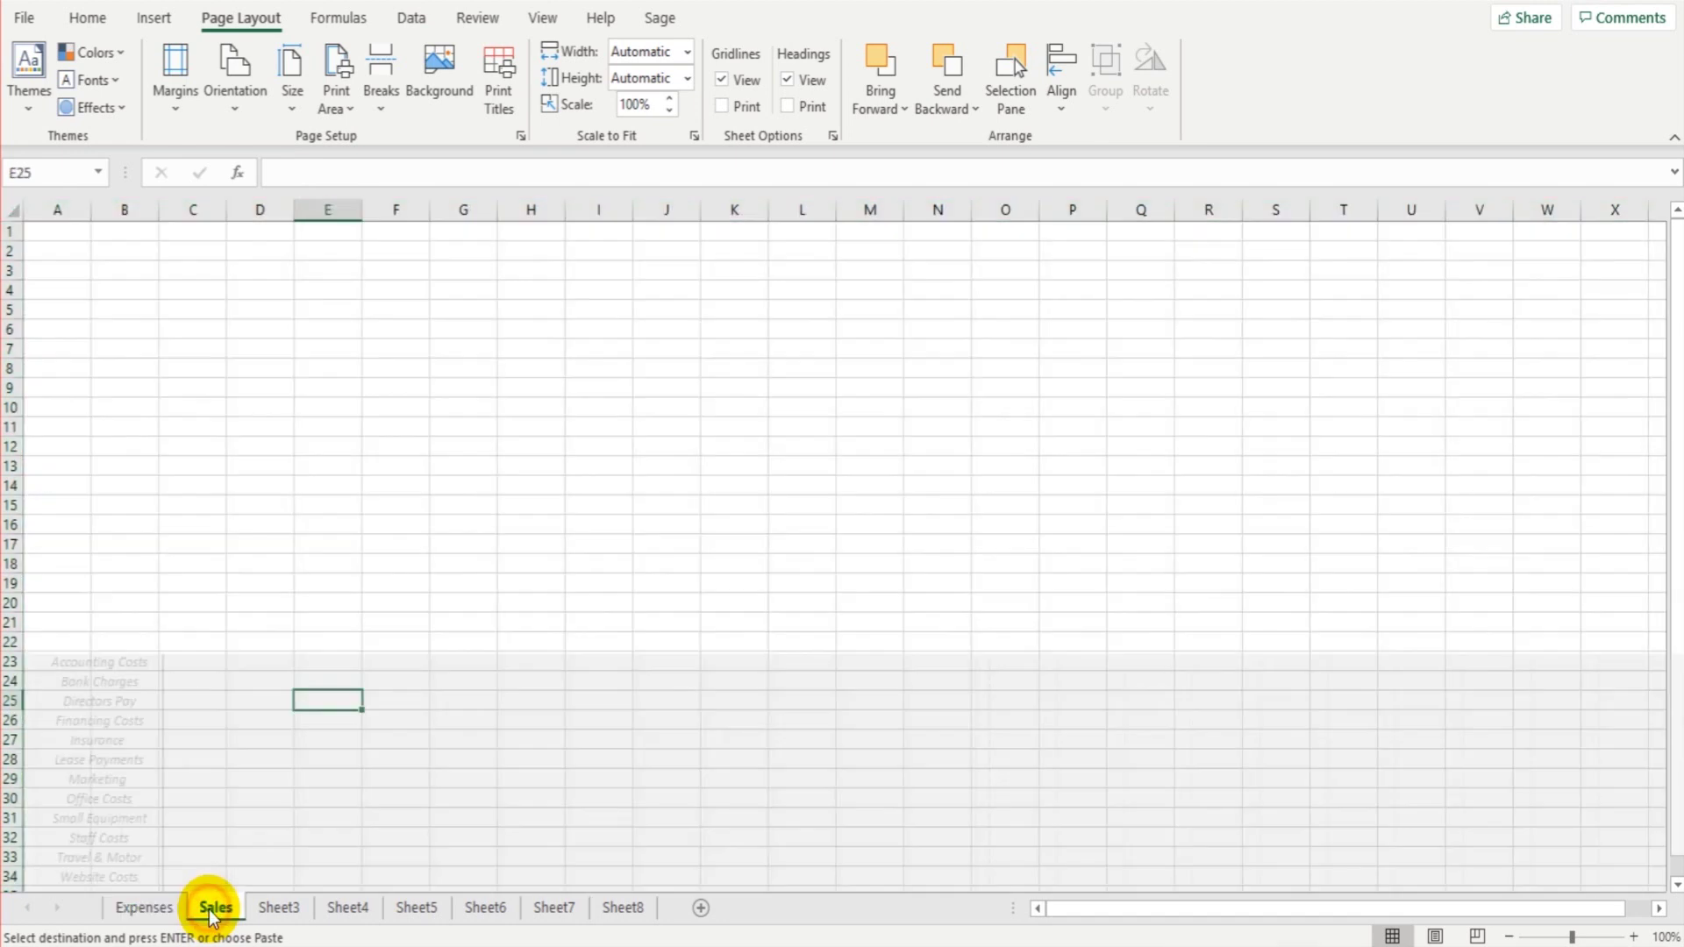
click(15, 211)
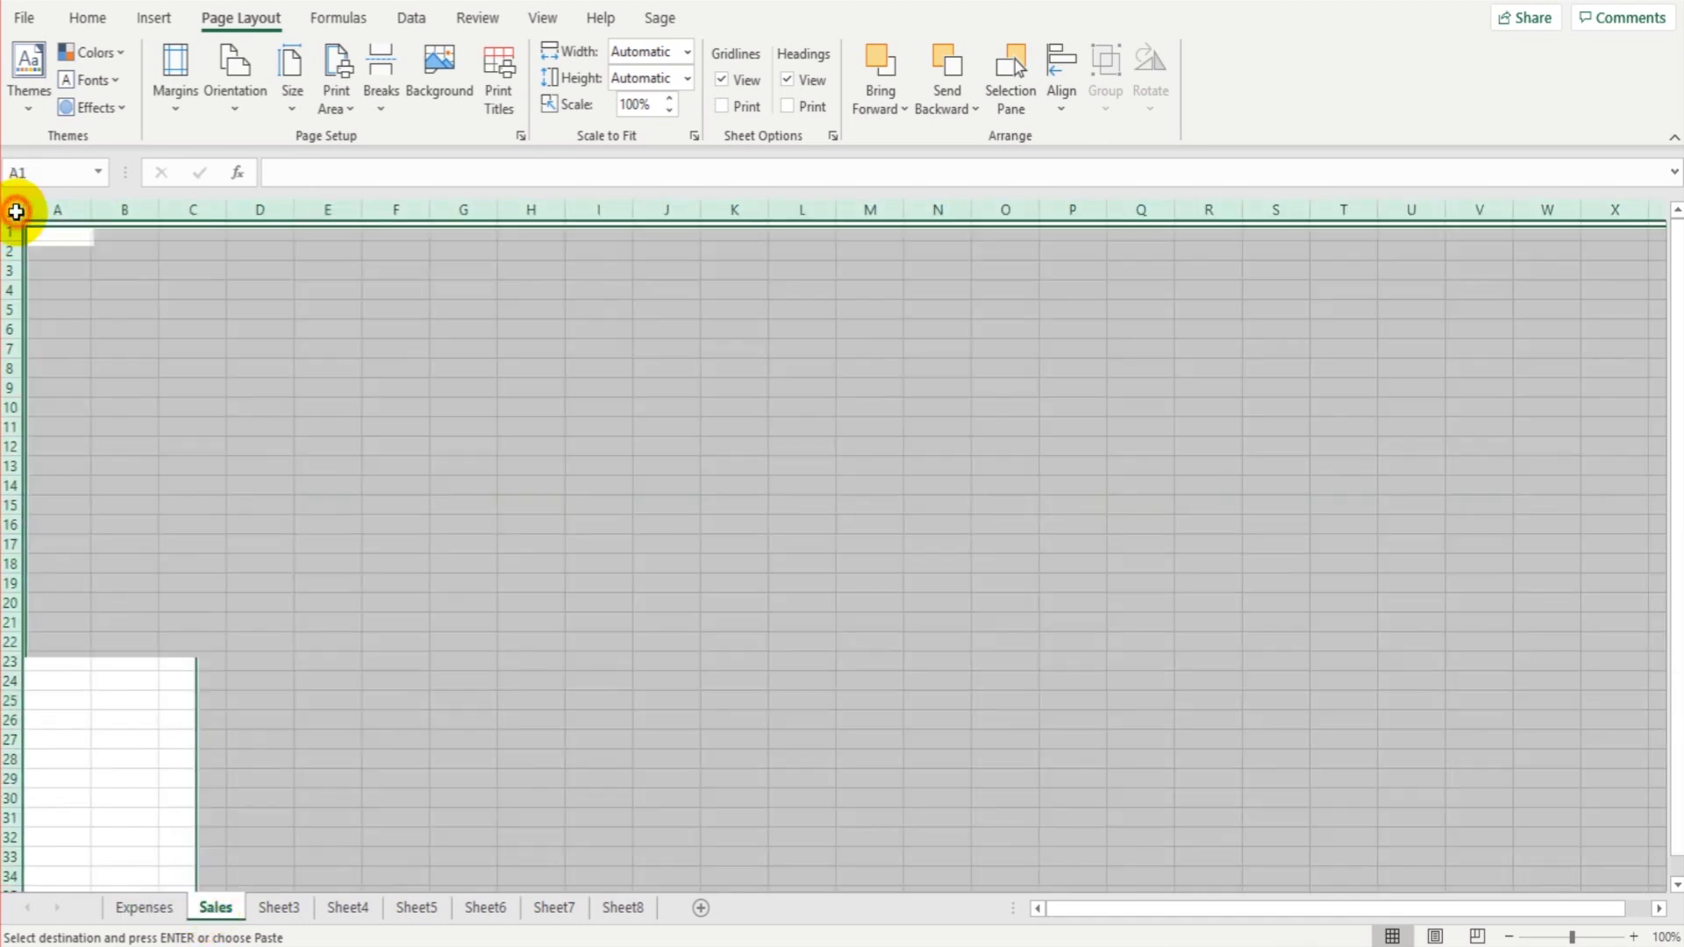
right_click(15, 212)
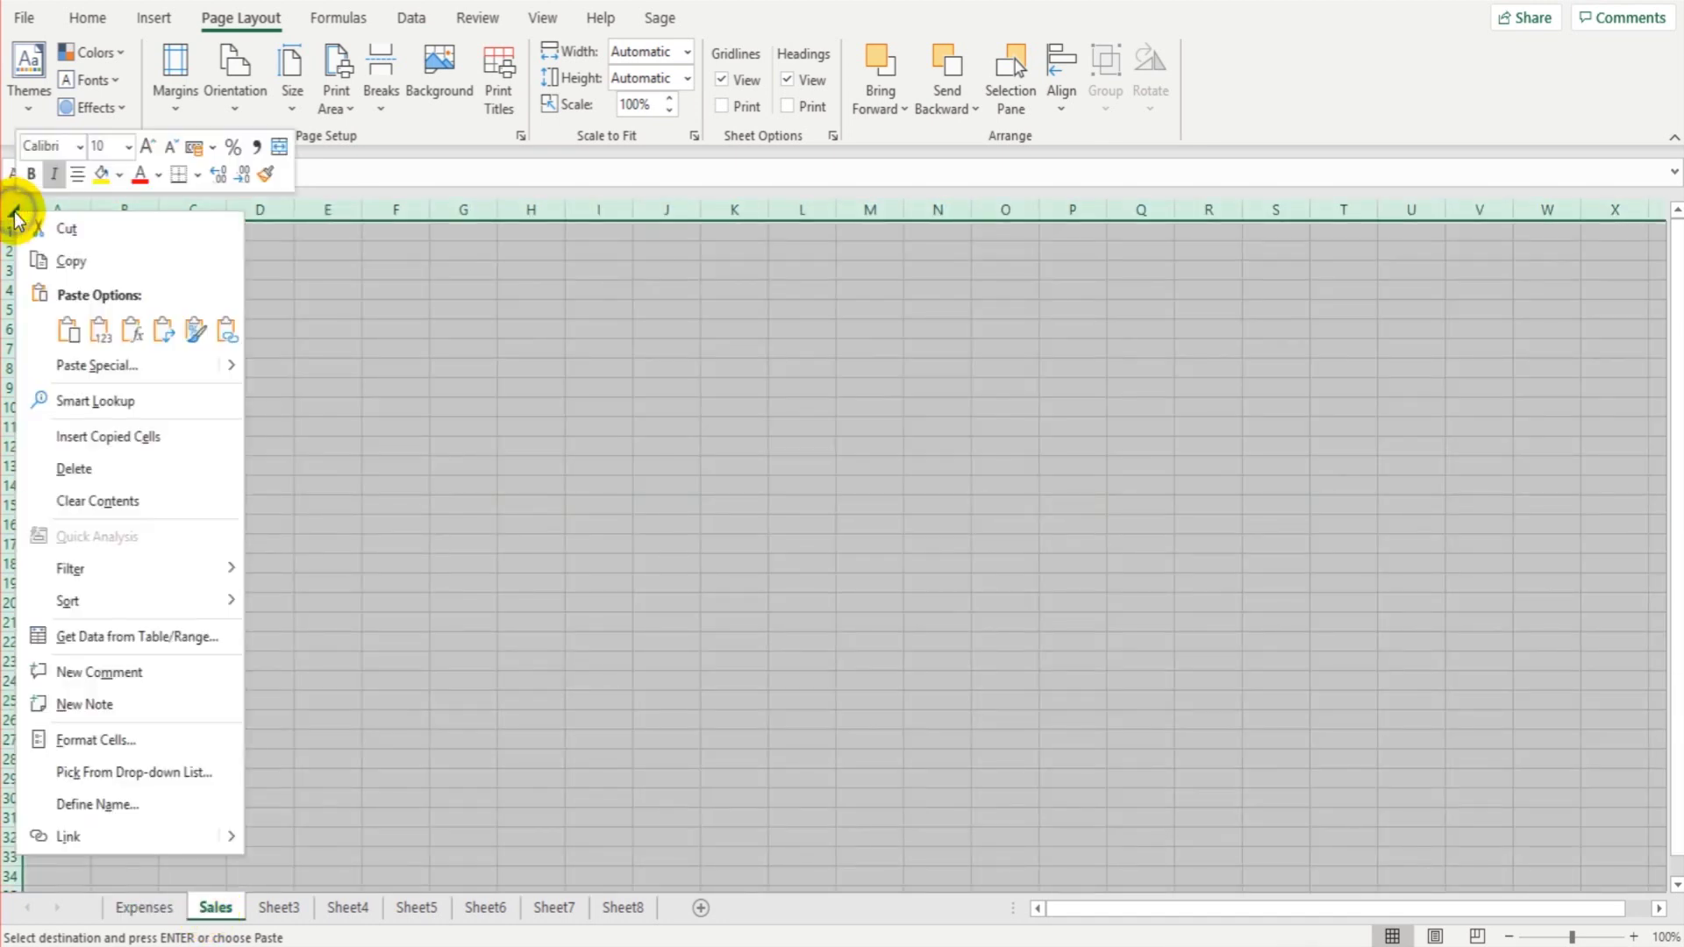
click(68, 331)
- Compare against the original Expenses sheet, then return to the pasted Year 1 table on Sales
click(263, 465)
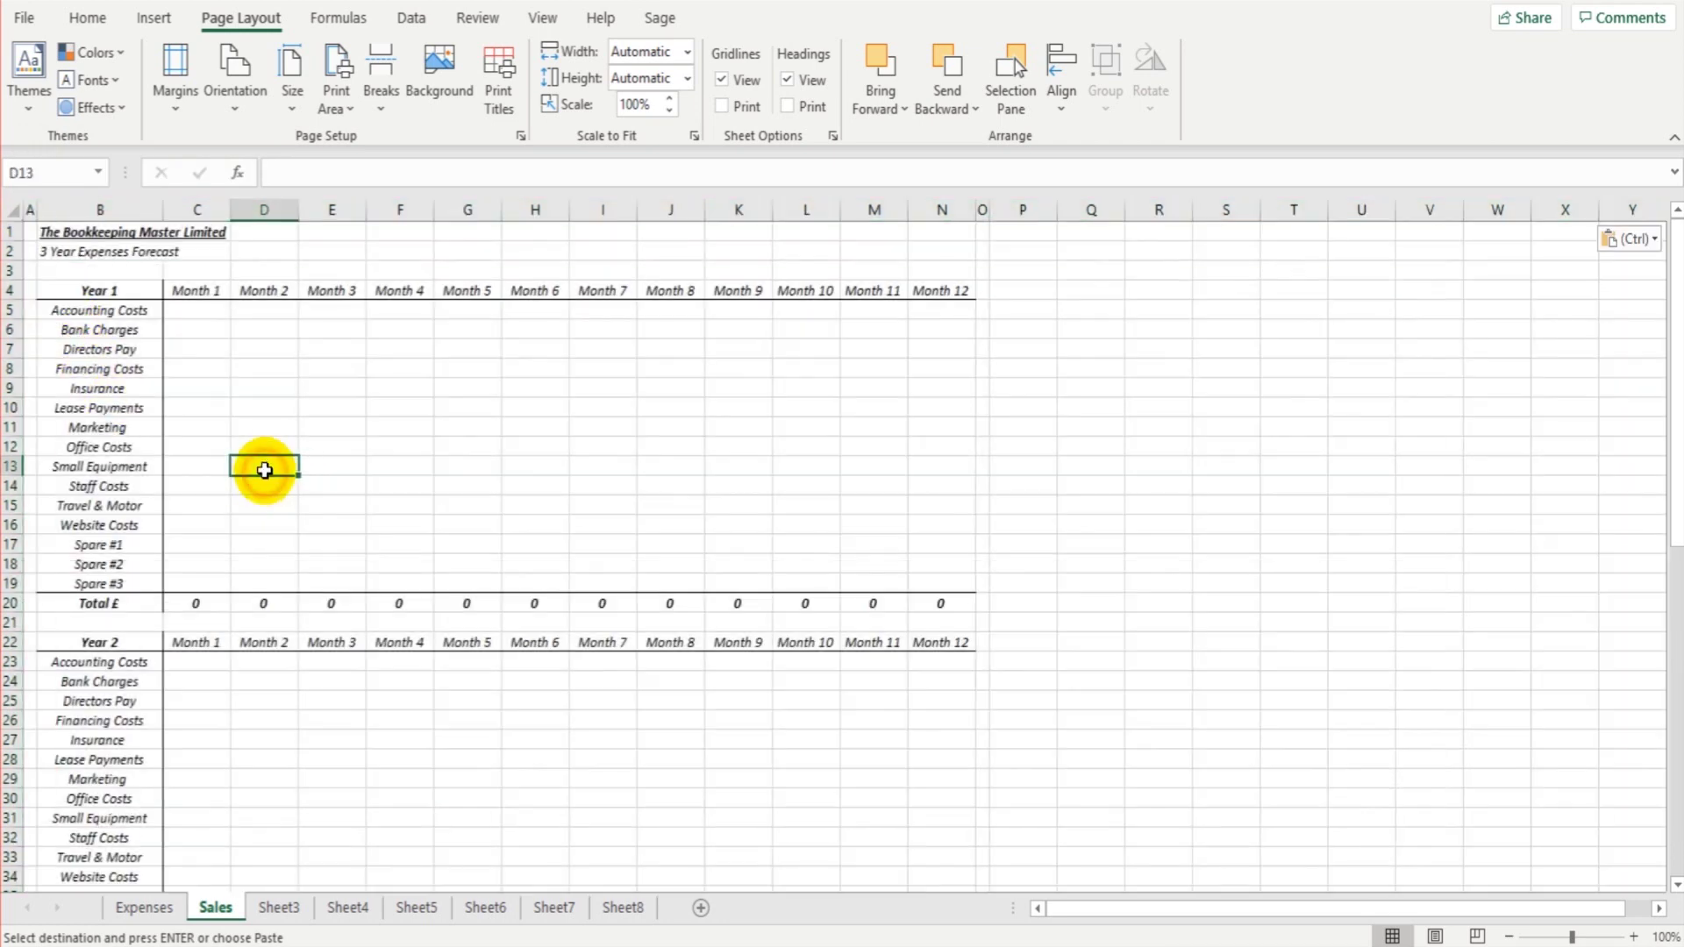
click(143, 907)
click(215, 907)
click(198, 542)
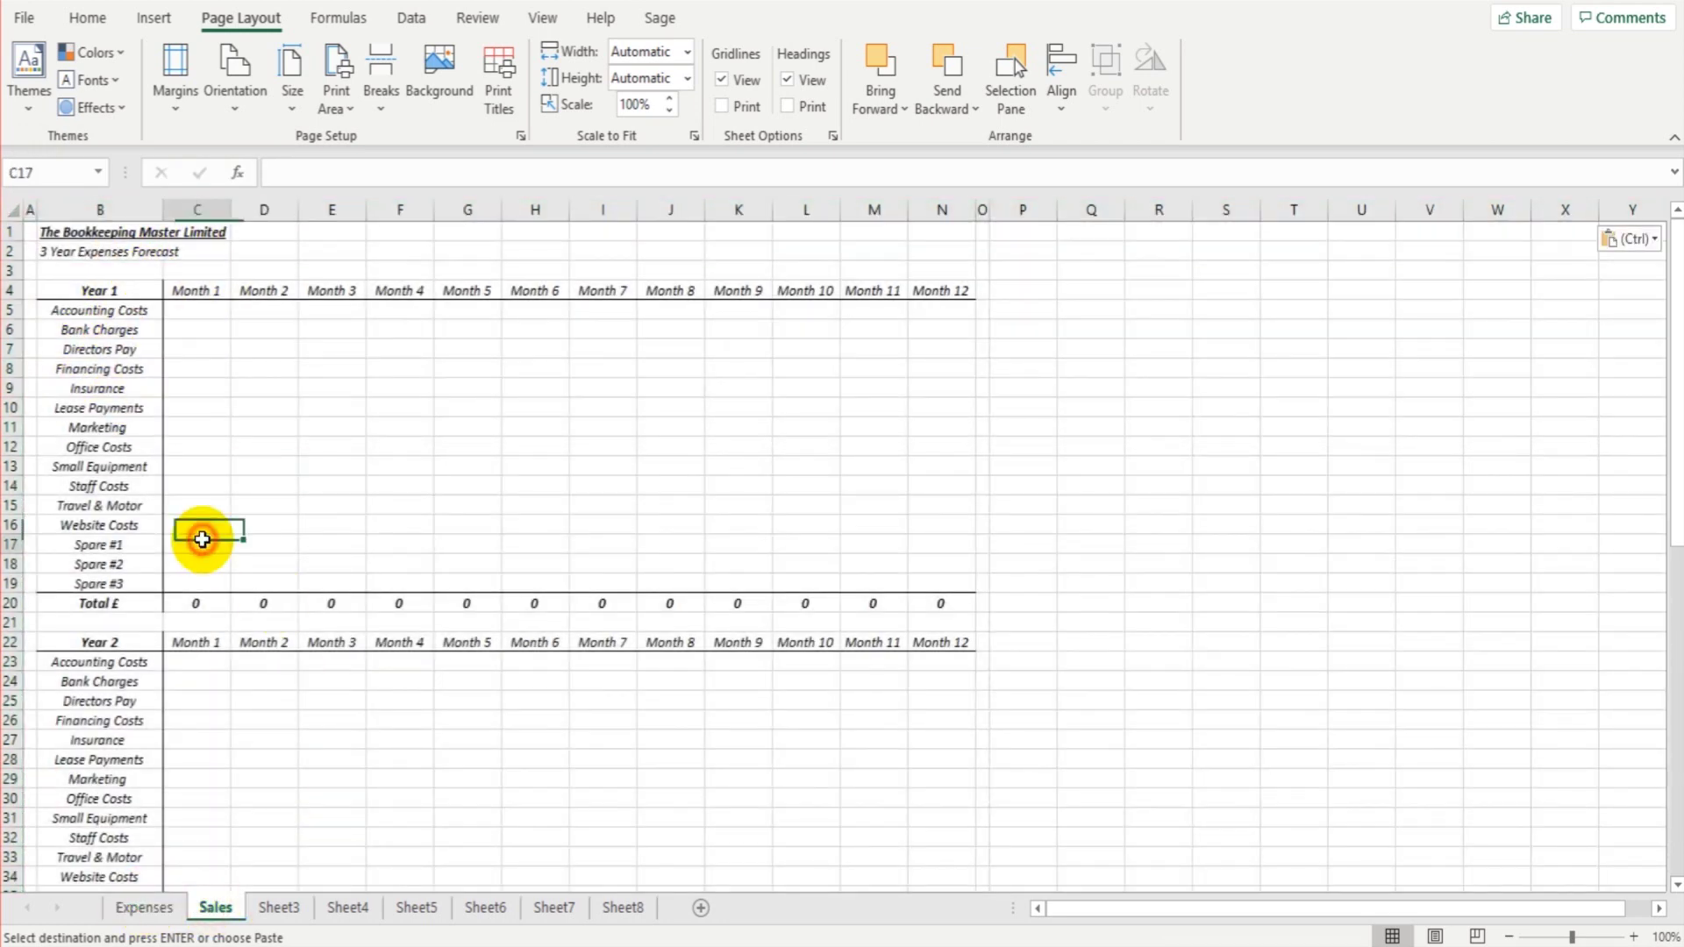
- Change the subtitle from '3 Year Expenses Forecast' to '3 Year Sales Forecast'
click(90, 253)
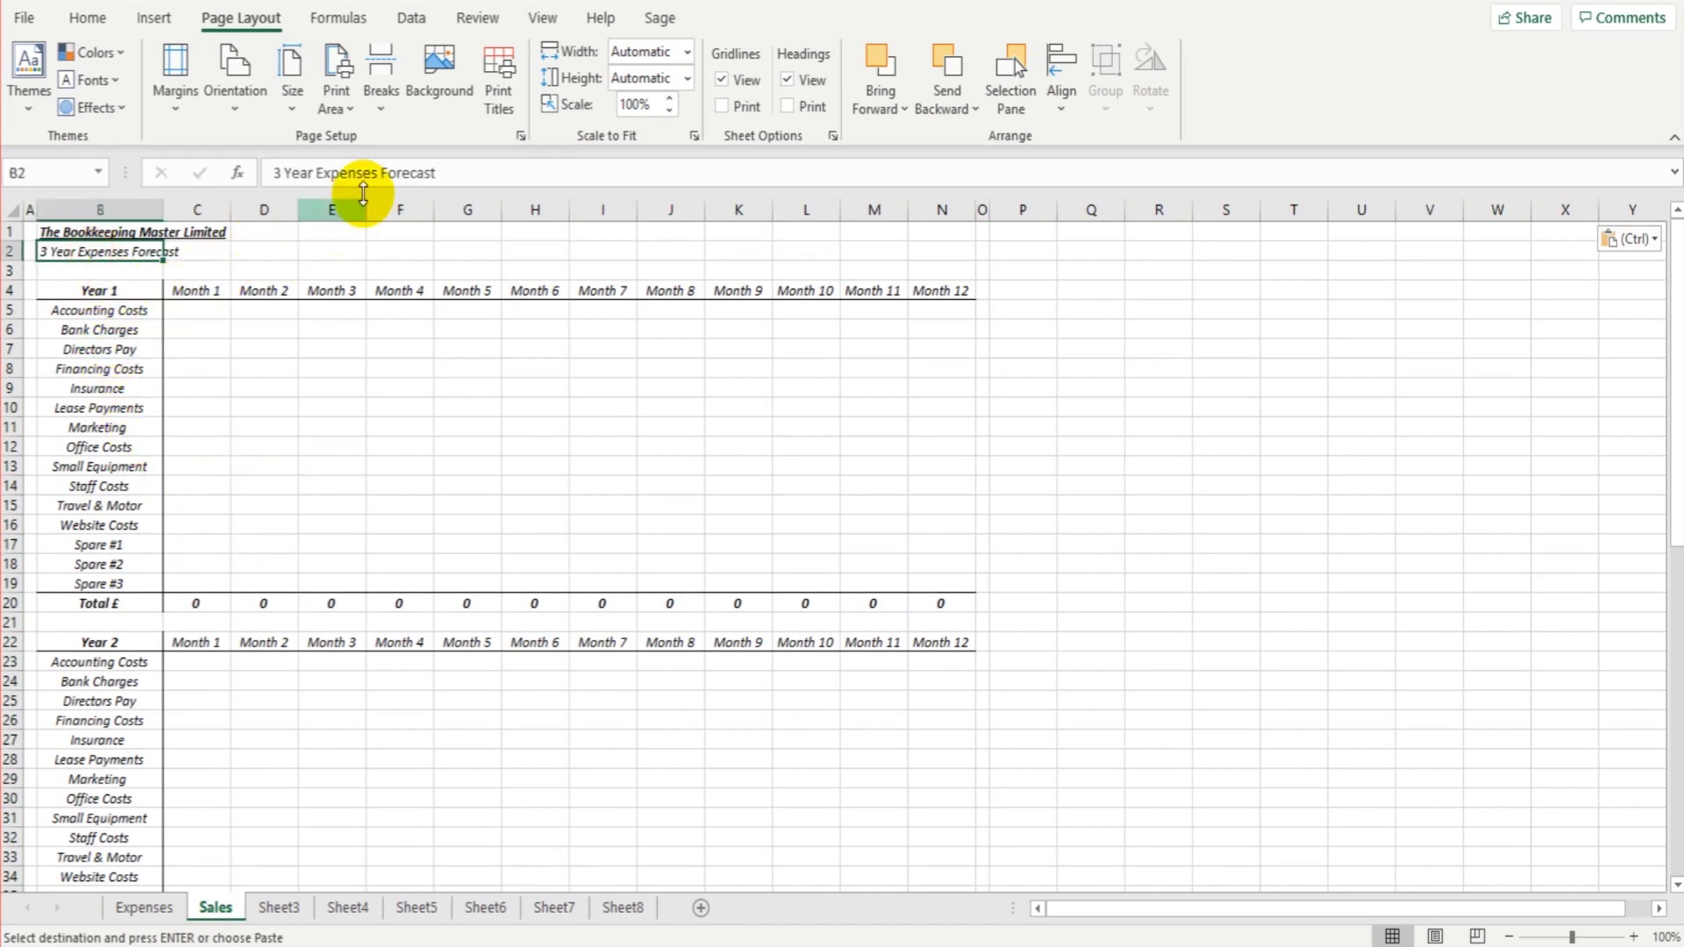
drag(379, 173, 321, 178)
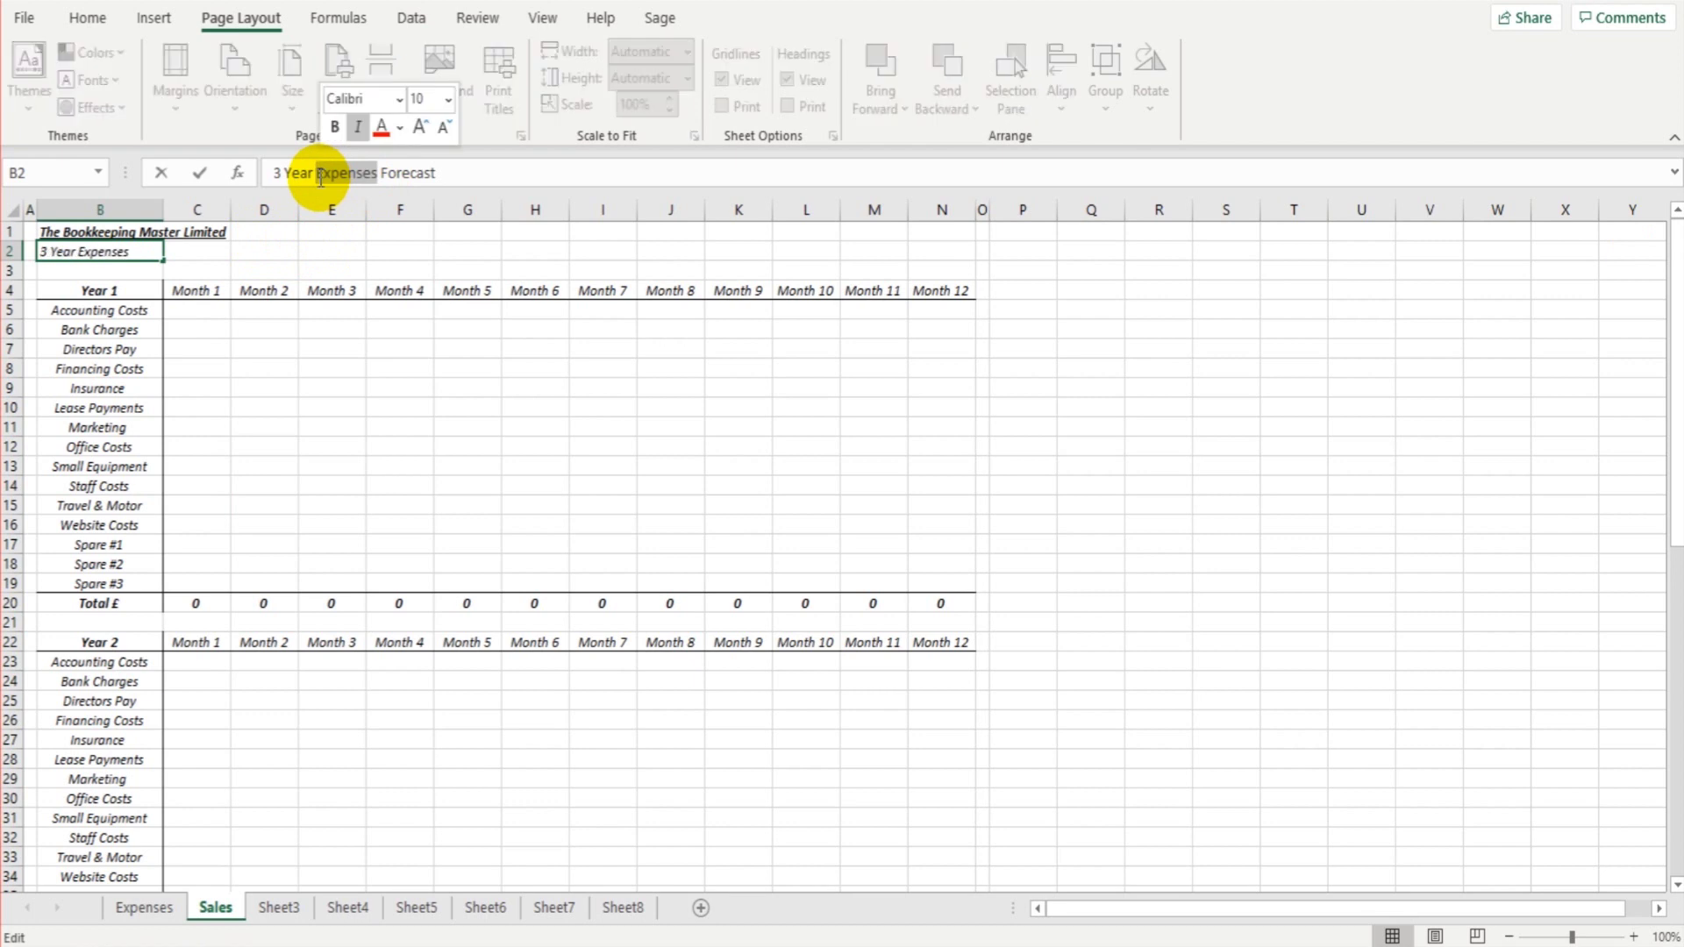
text(Sales)
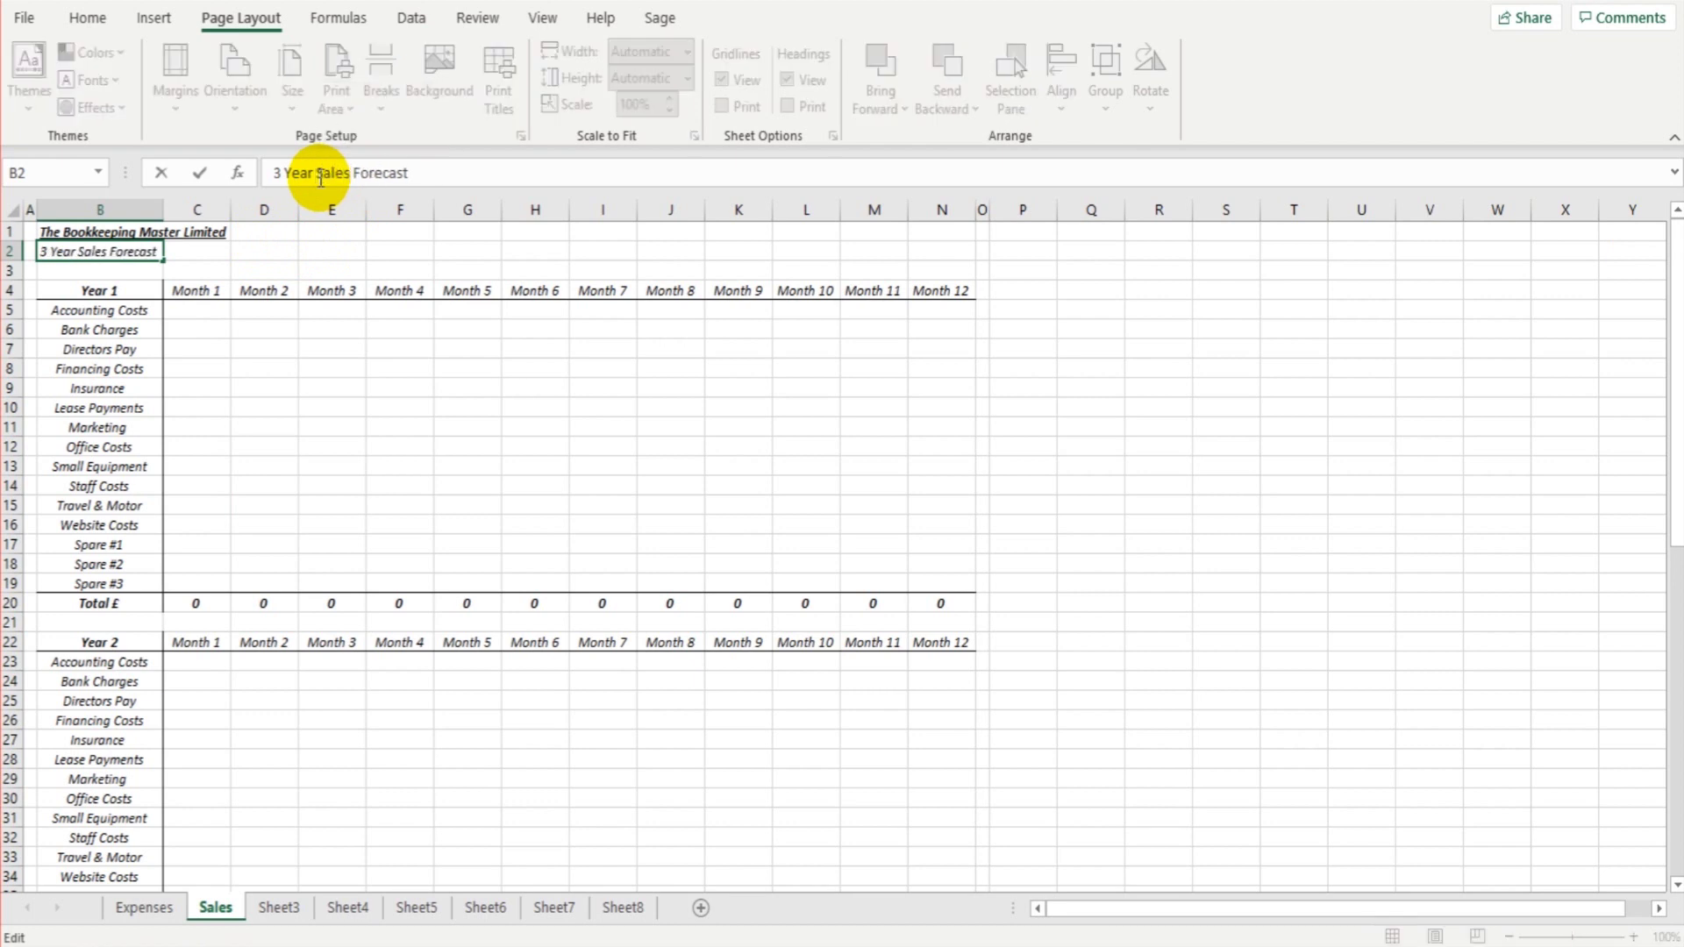
key(Return)
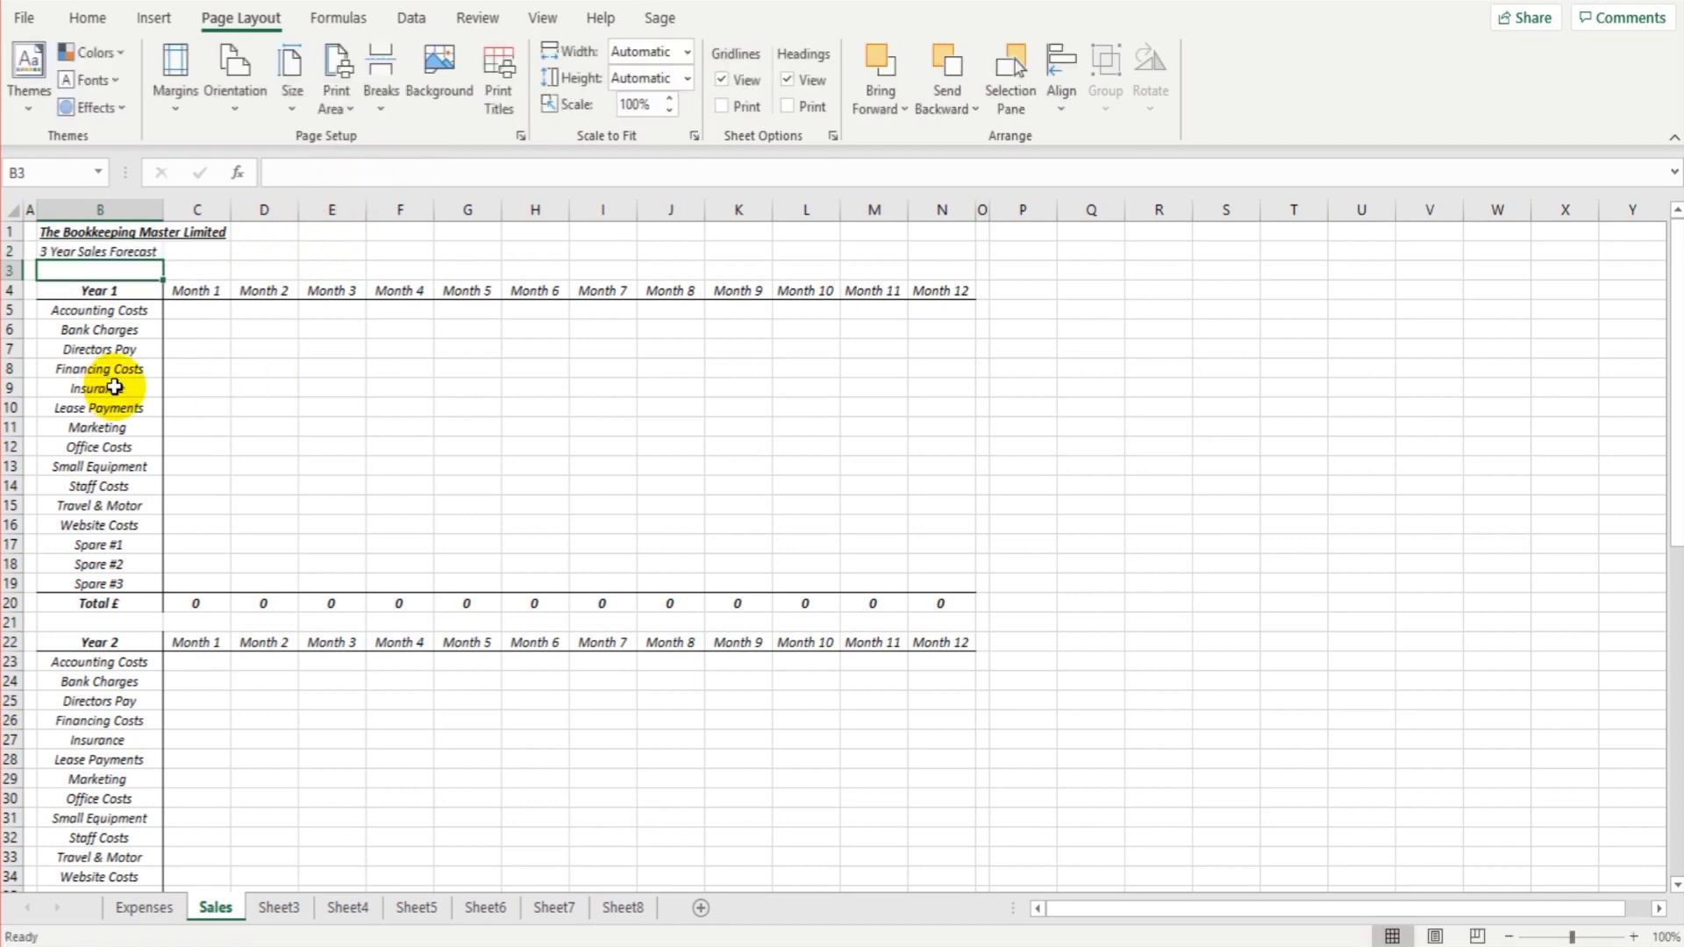
- Clear the expense labels from B5:B19, B23:B37 and B43:B57 in the three year blocks
scroll(185, 407, down, 3)
scroll(291, 409, down, 12)
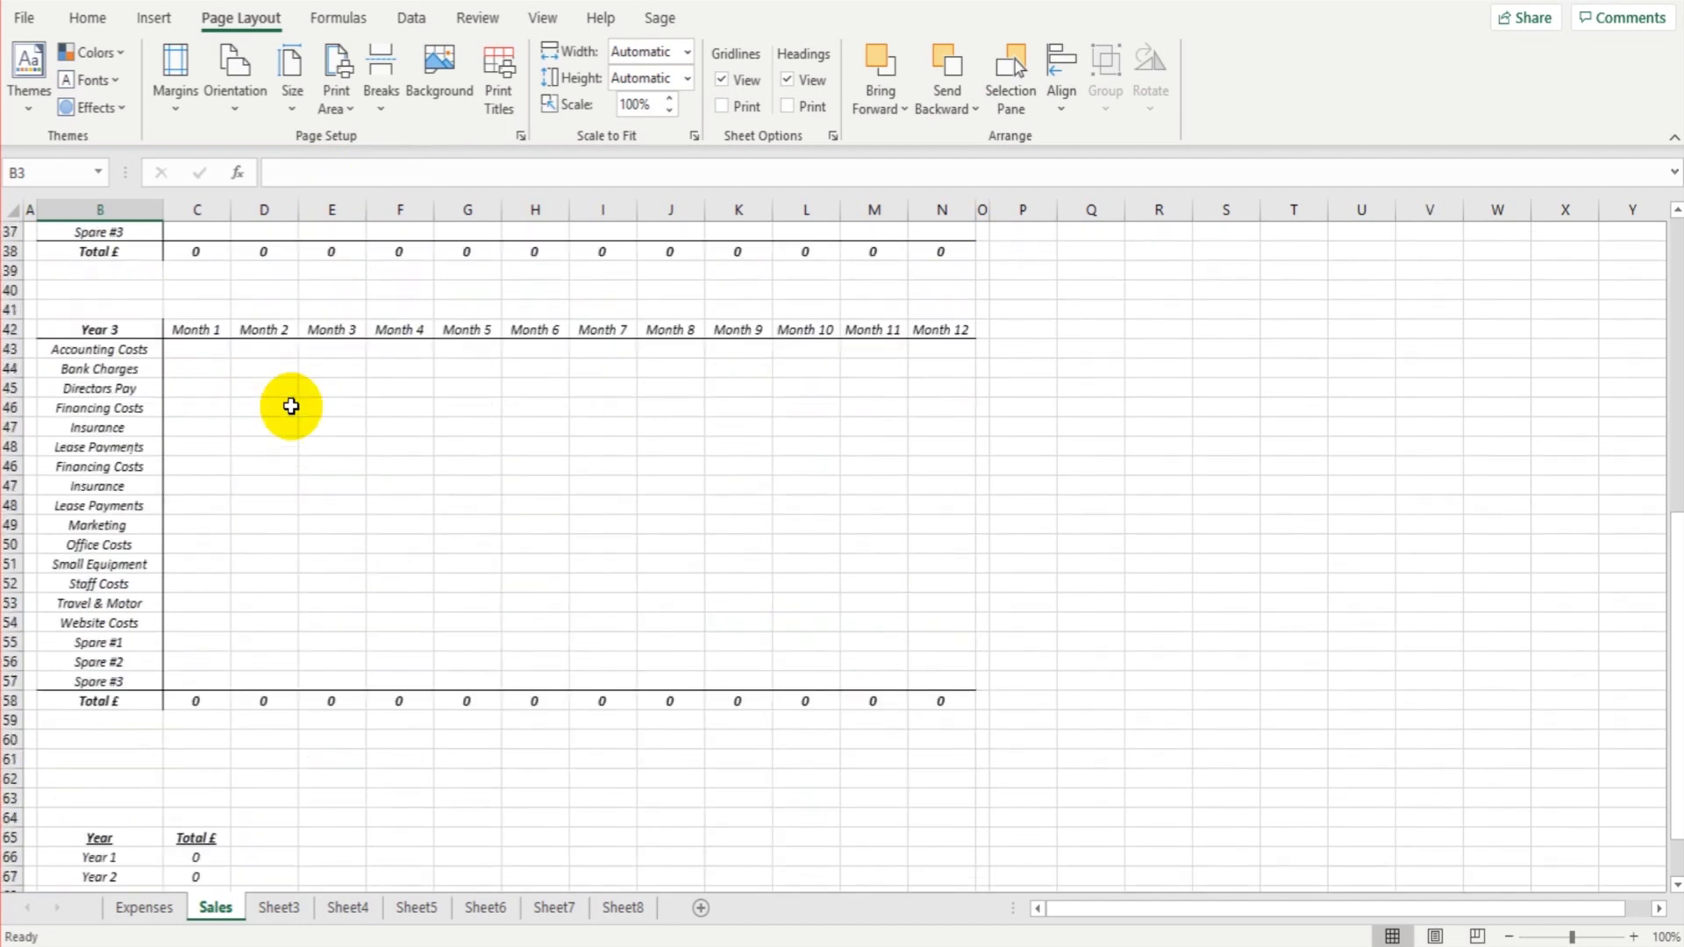
scroll(293, 414, up, 15)
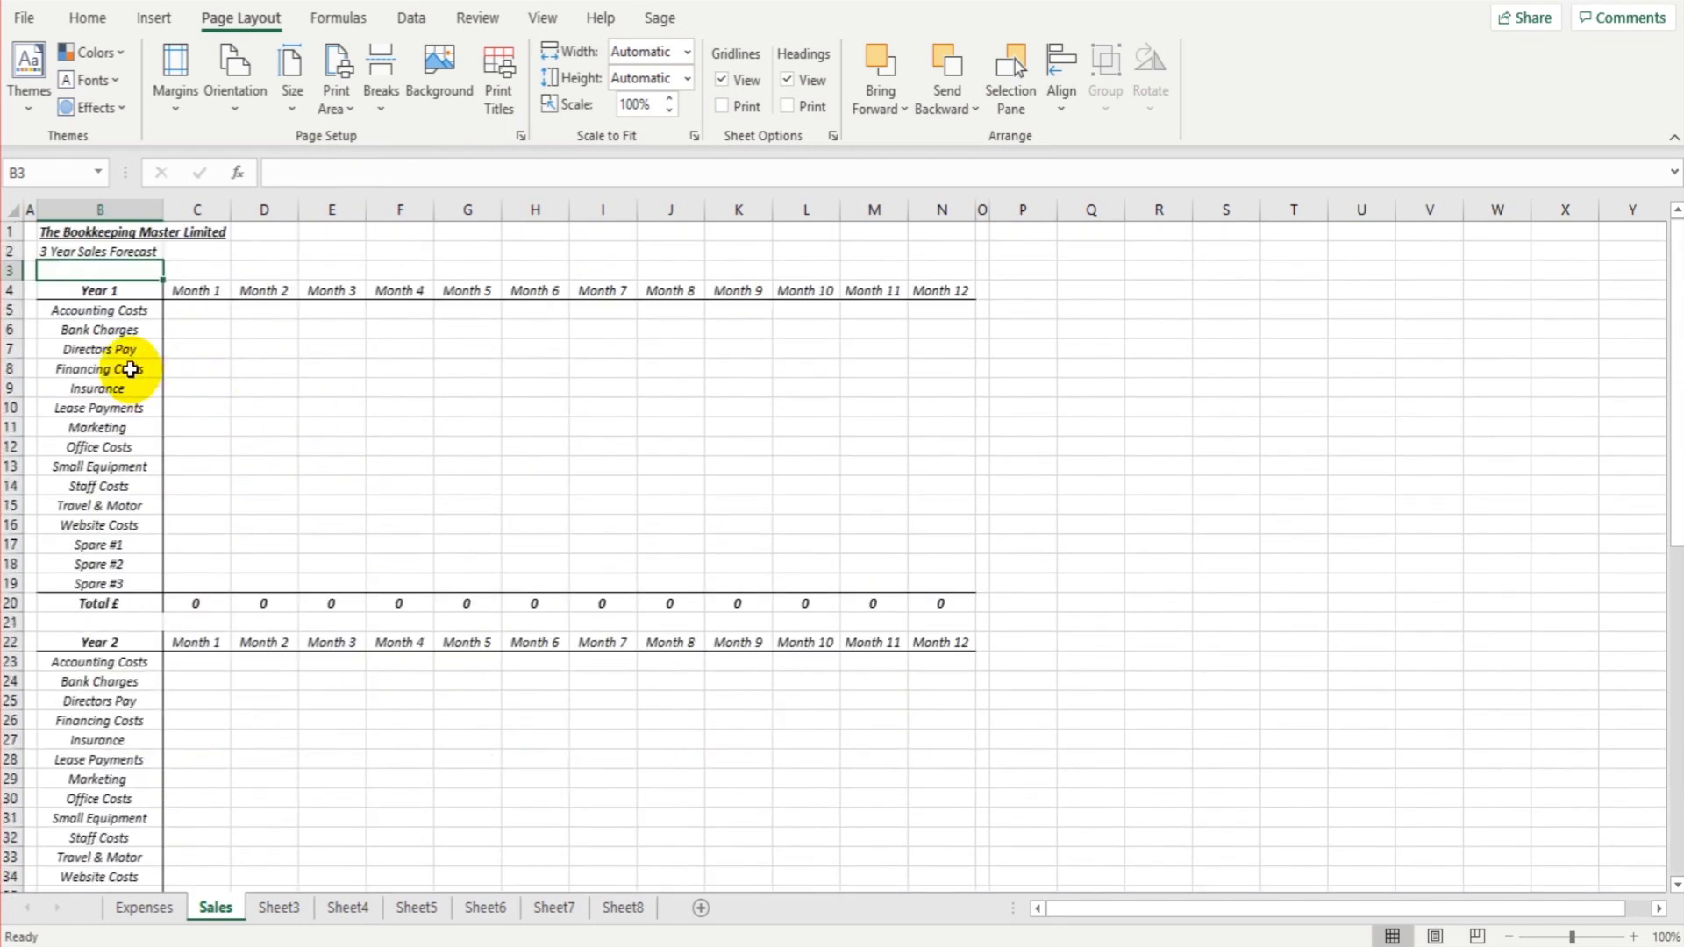
drag(128, 316, 128, 576)
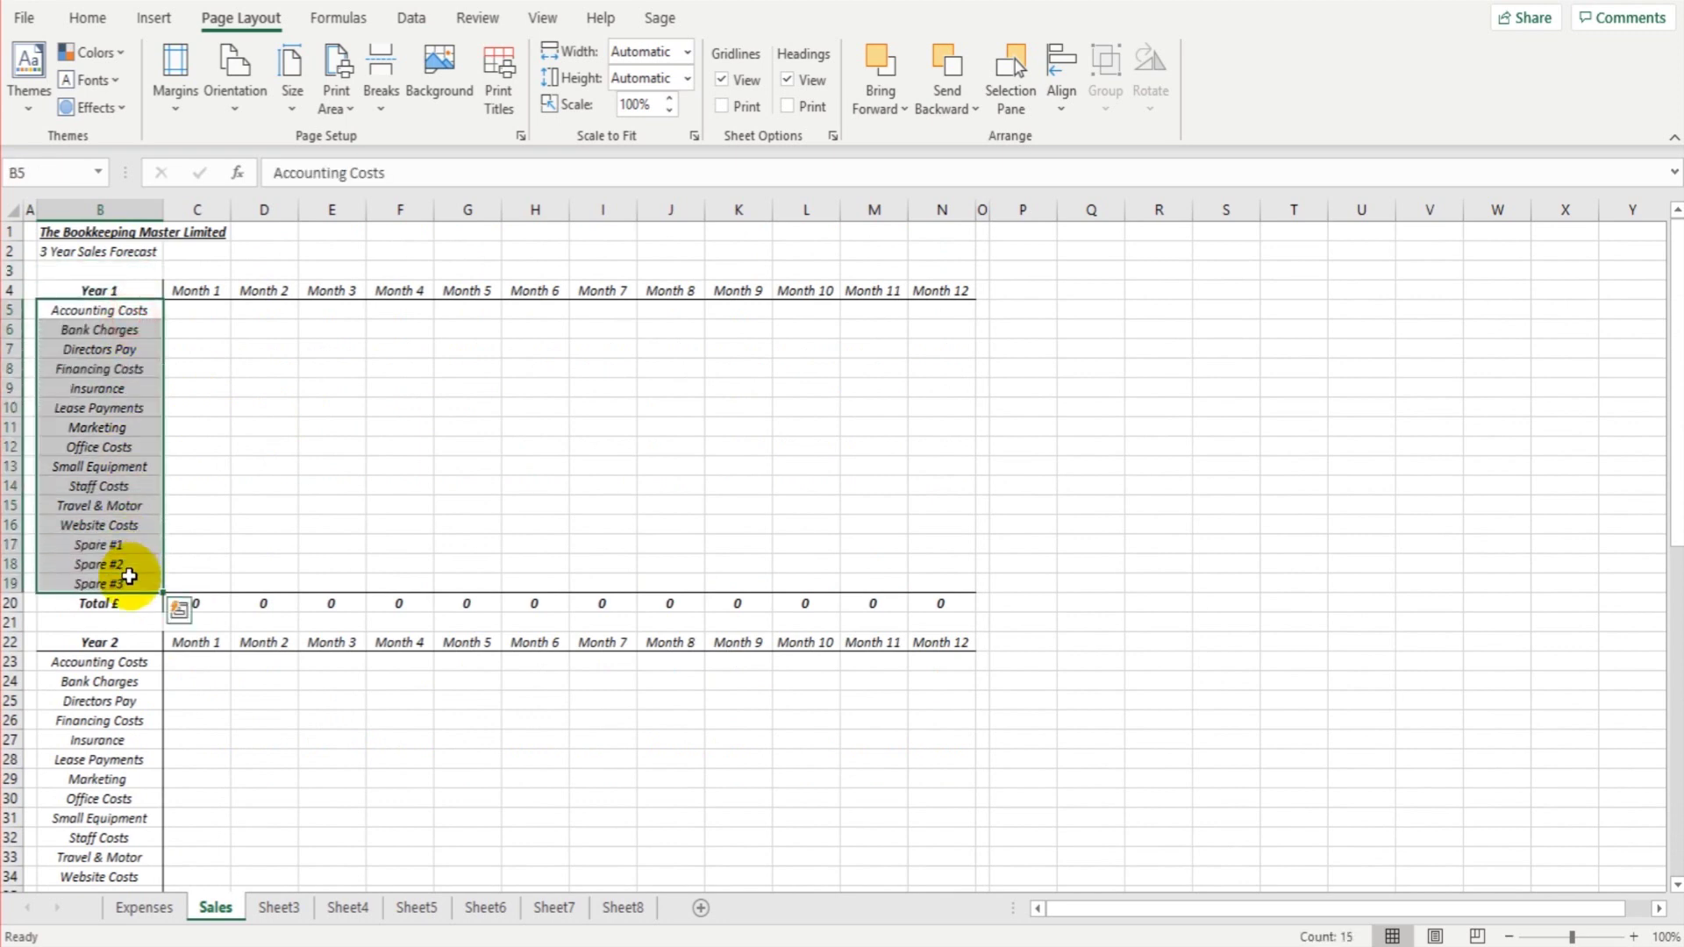
key(Delete)
scroll(136, 566, down, 3)
drag(140, 488, 133, 752)
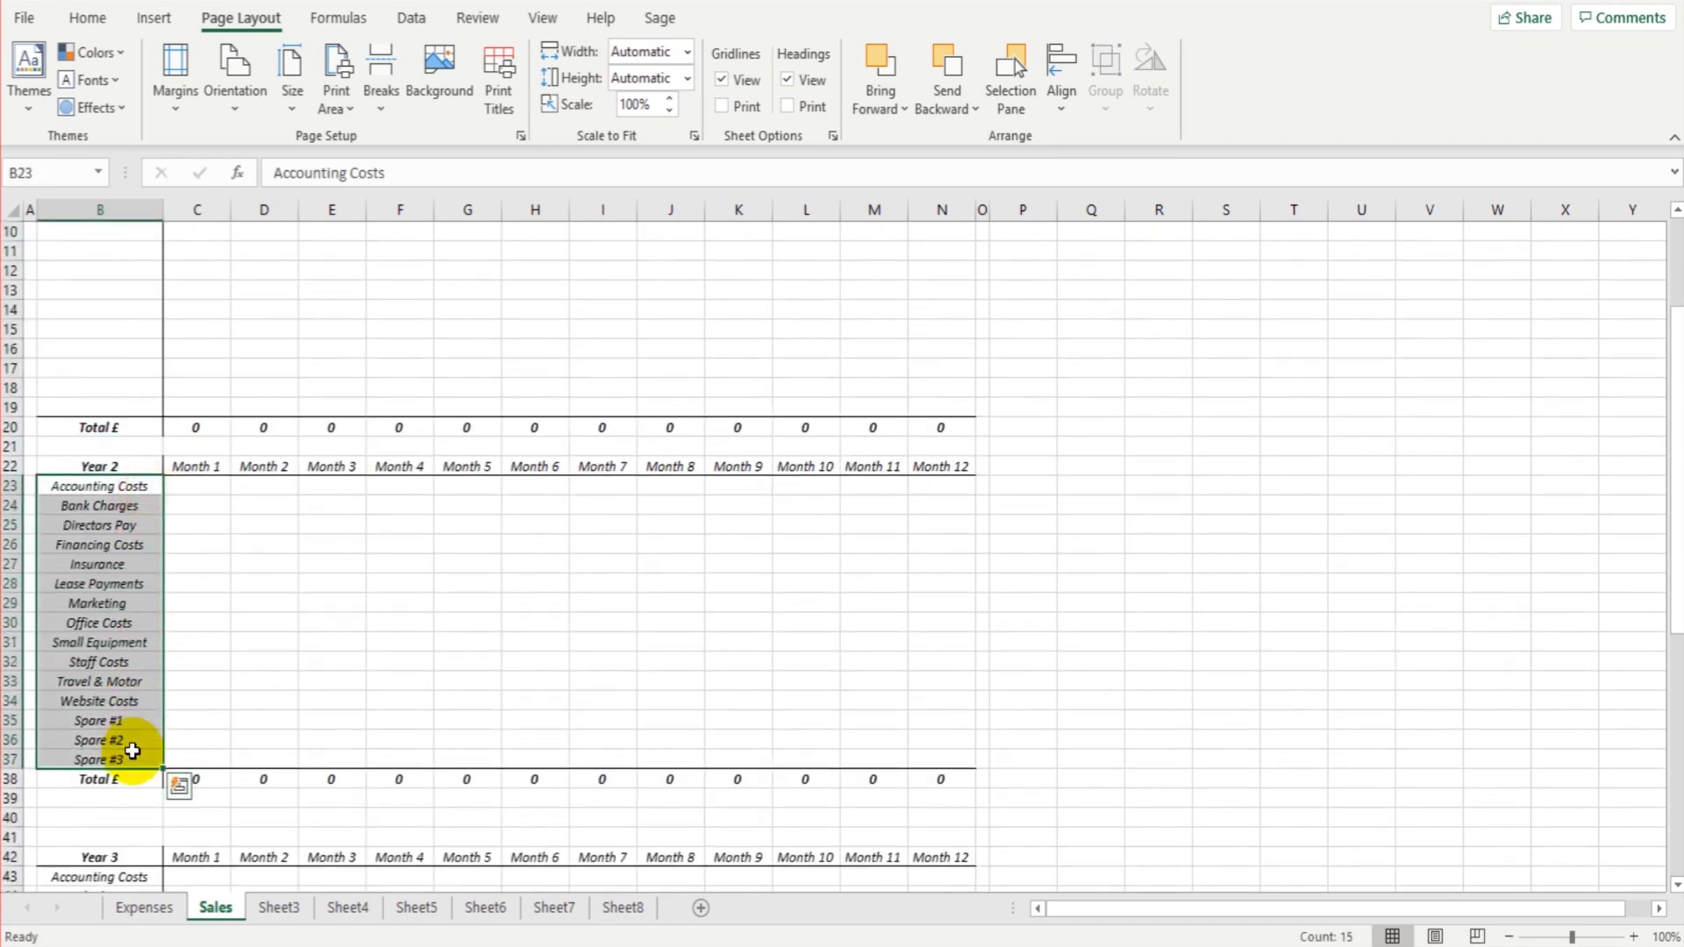
key(Delete)
scroll(267, 549, down, 7)
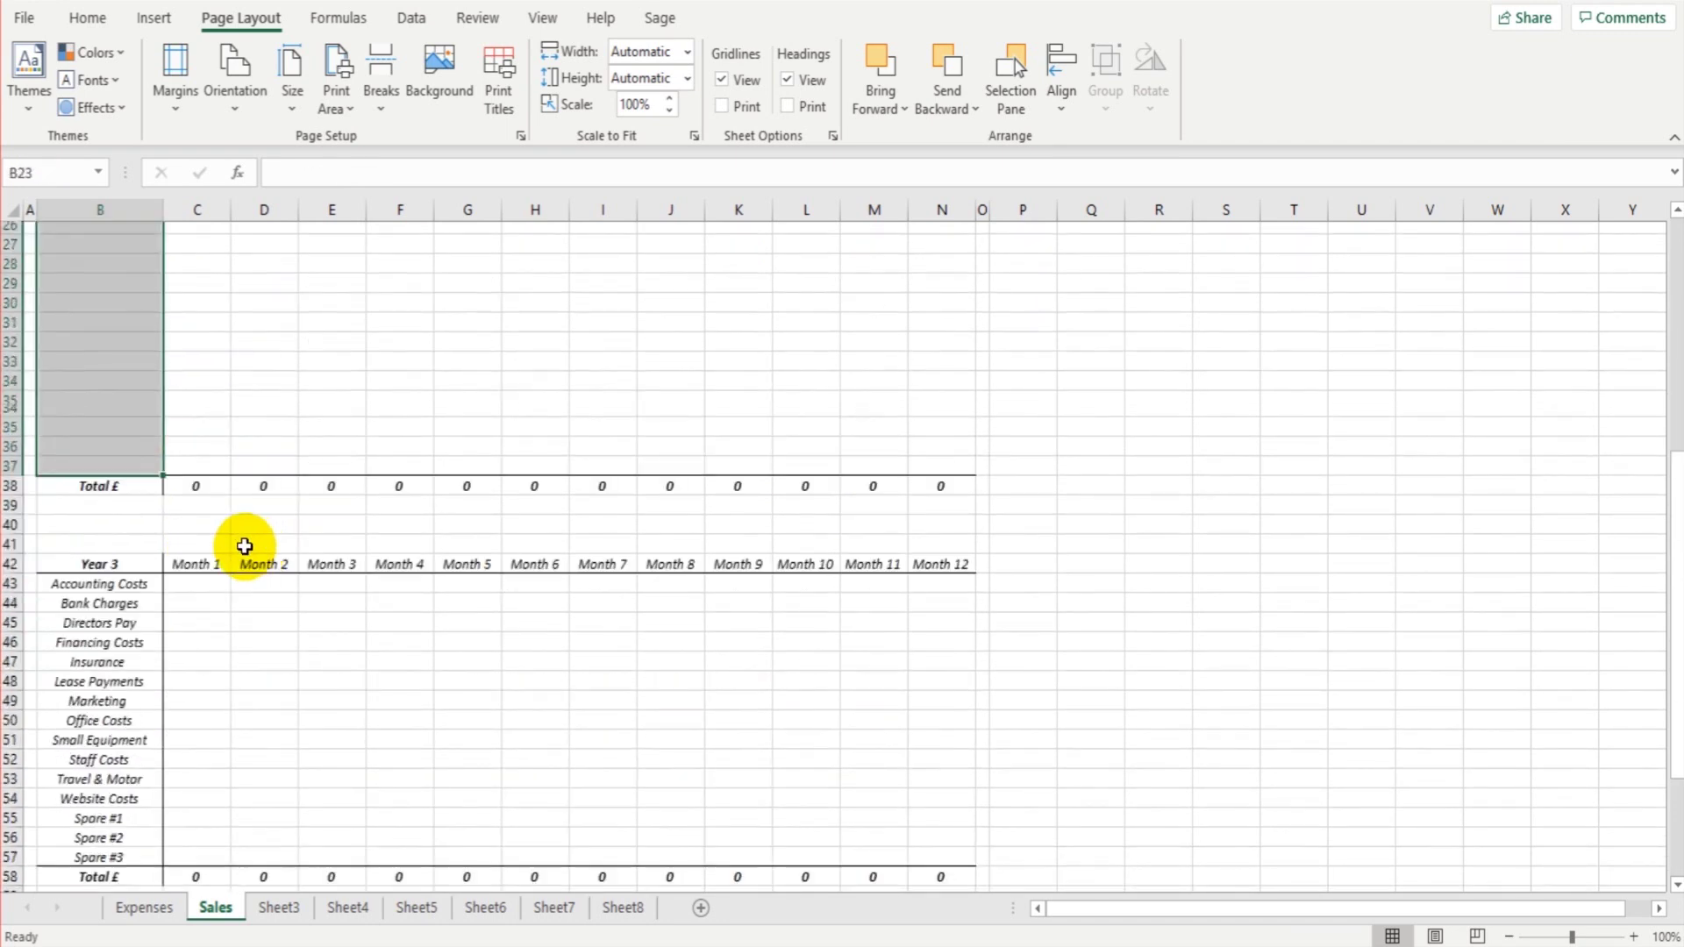
drag(132, 466, 119, 738)
key(Delete)
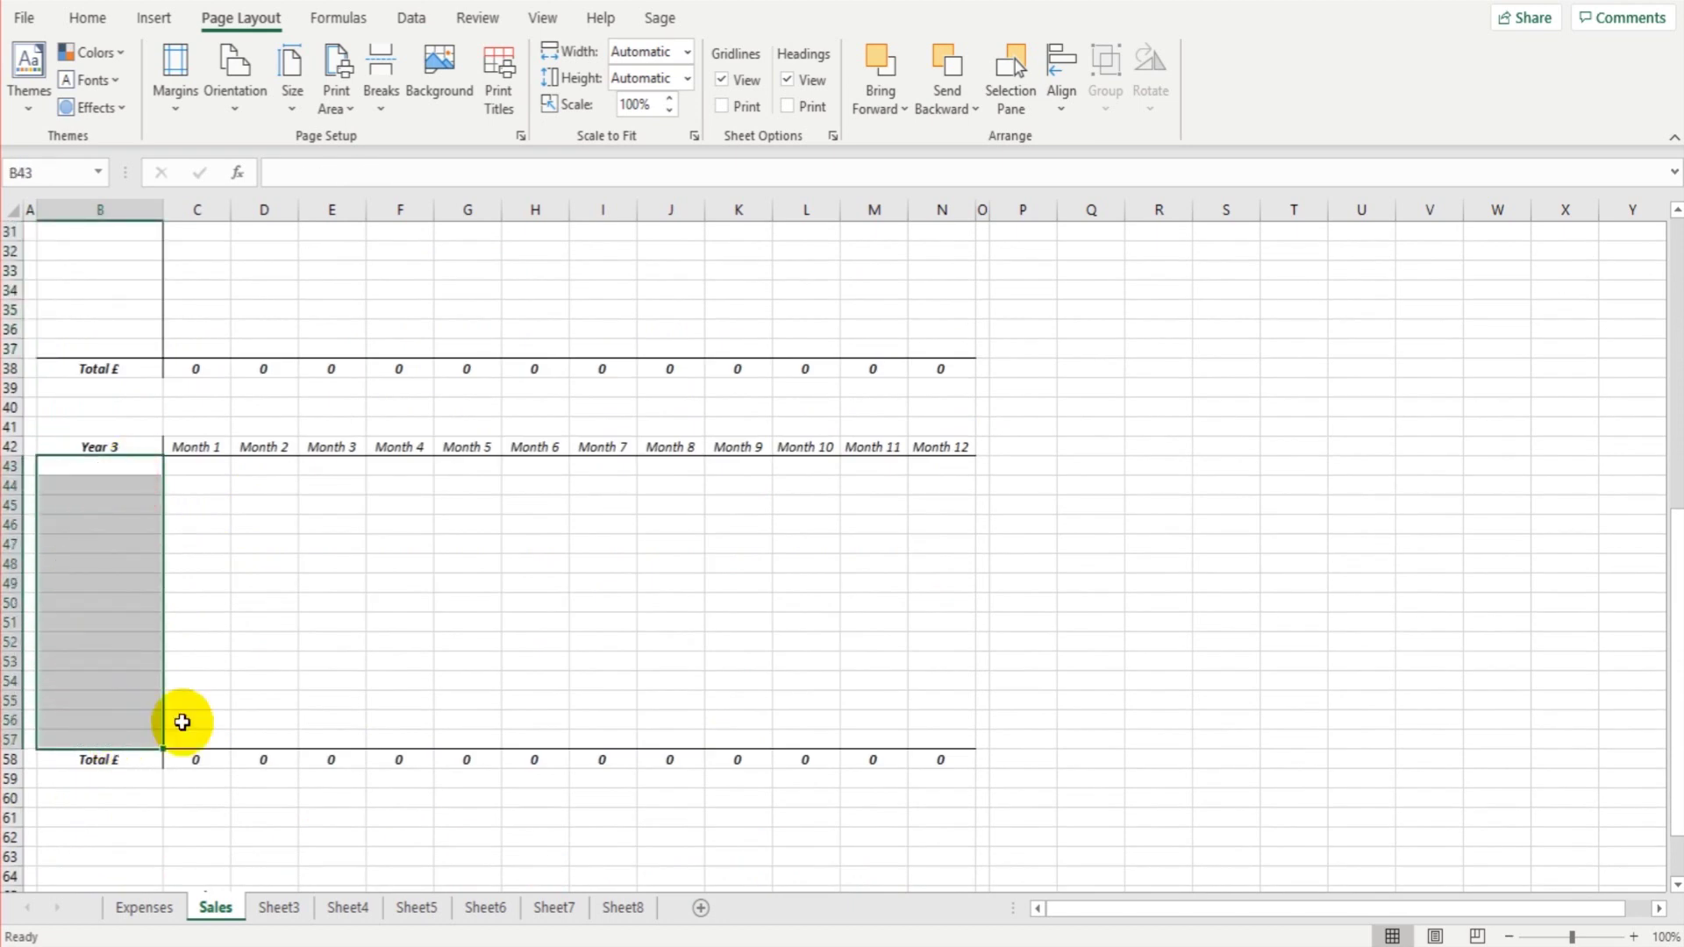
click(493, 586)
scroll(529, 585, up, 10)
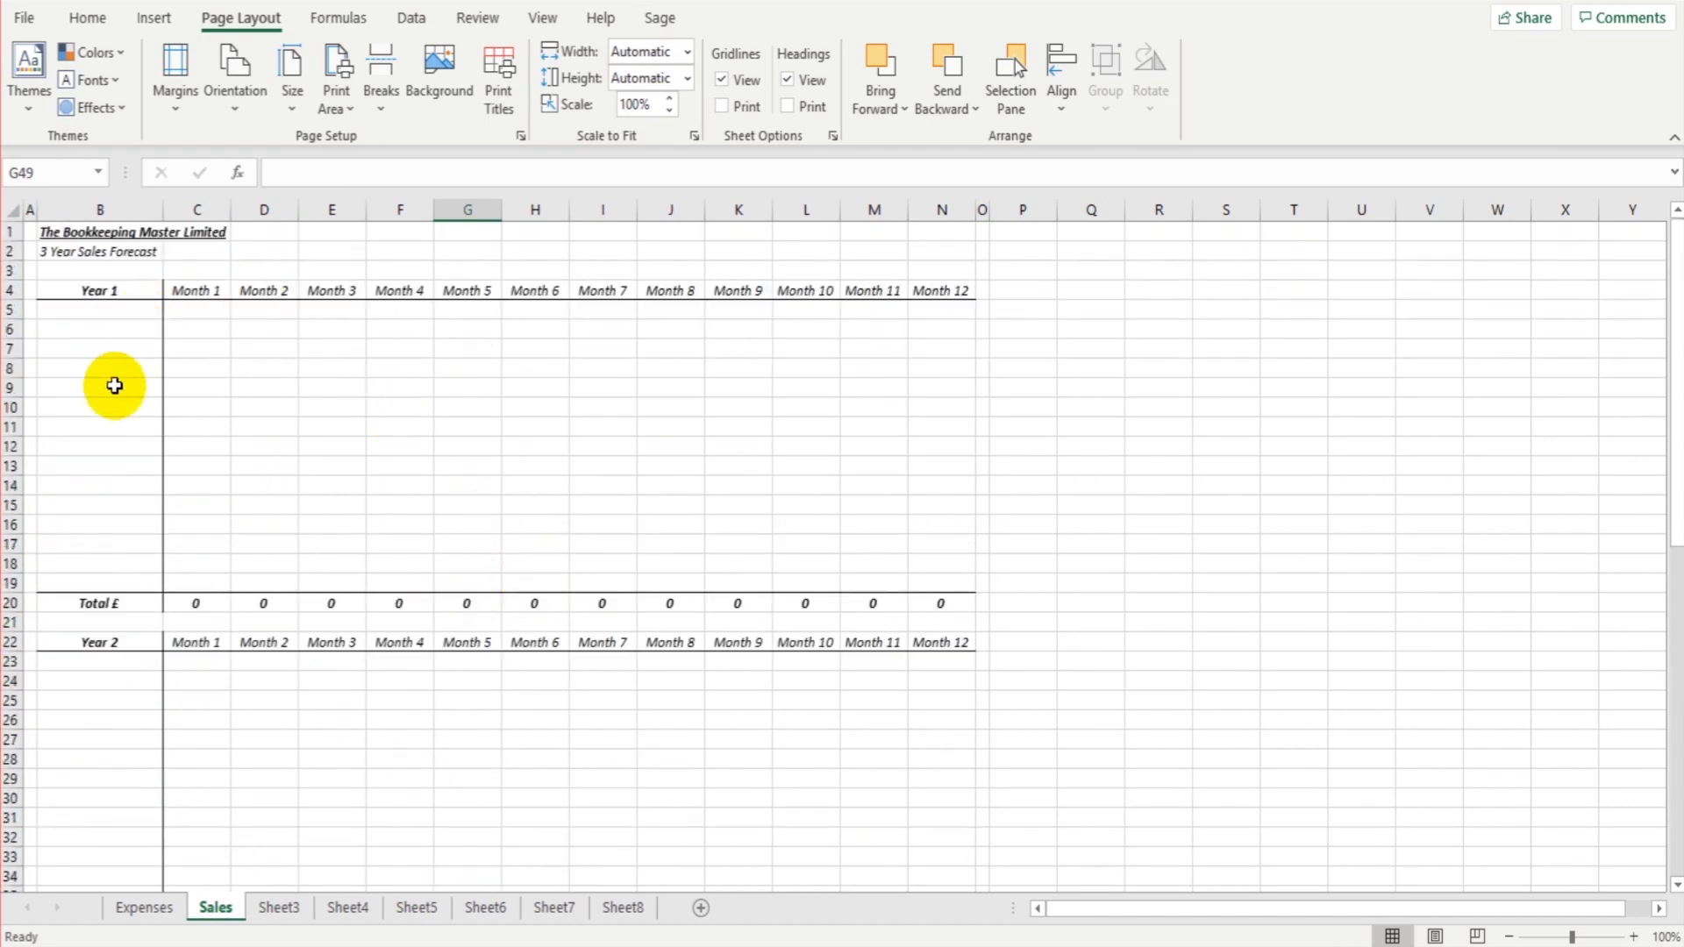
click(117, 353)
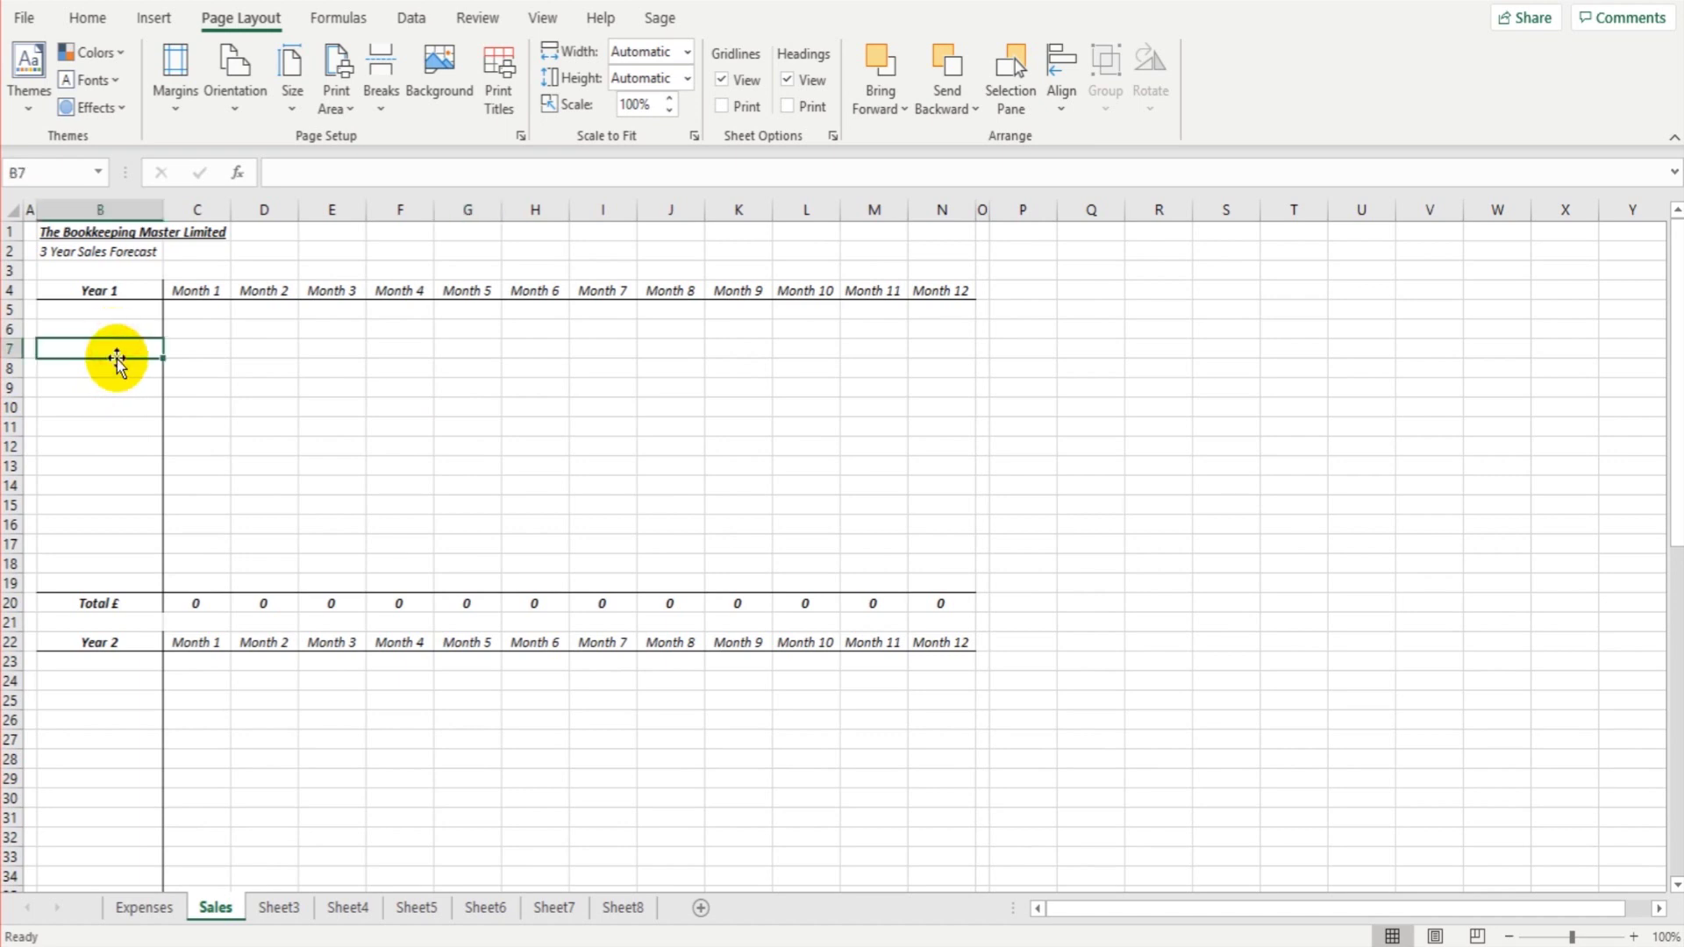
drag(113, 310, 110, 586)
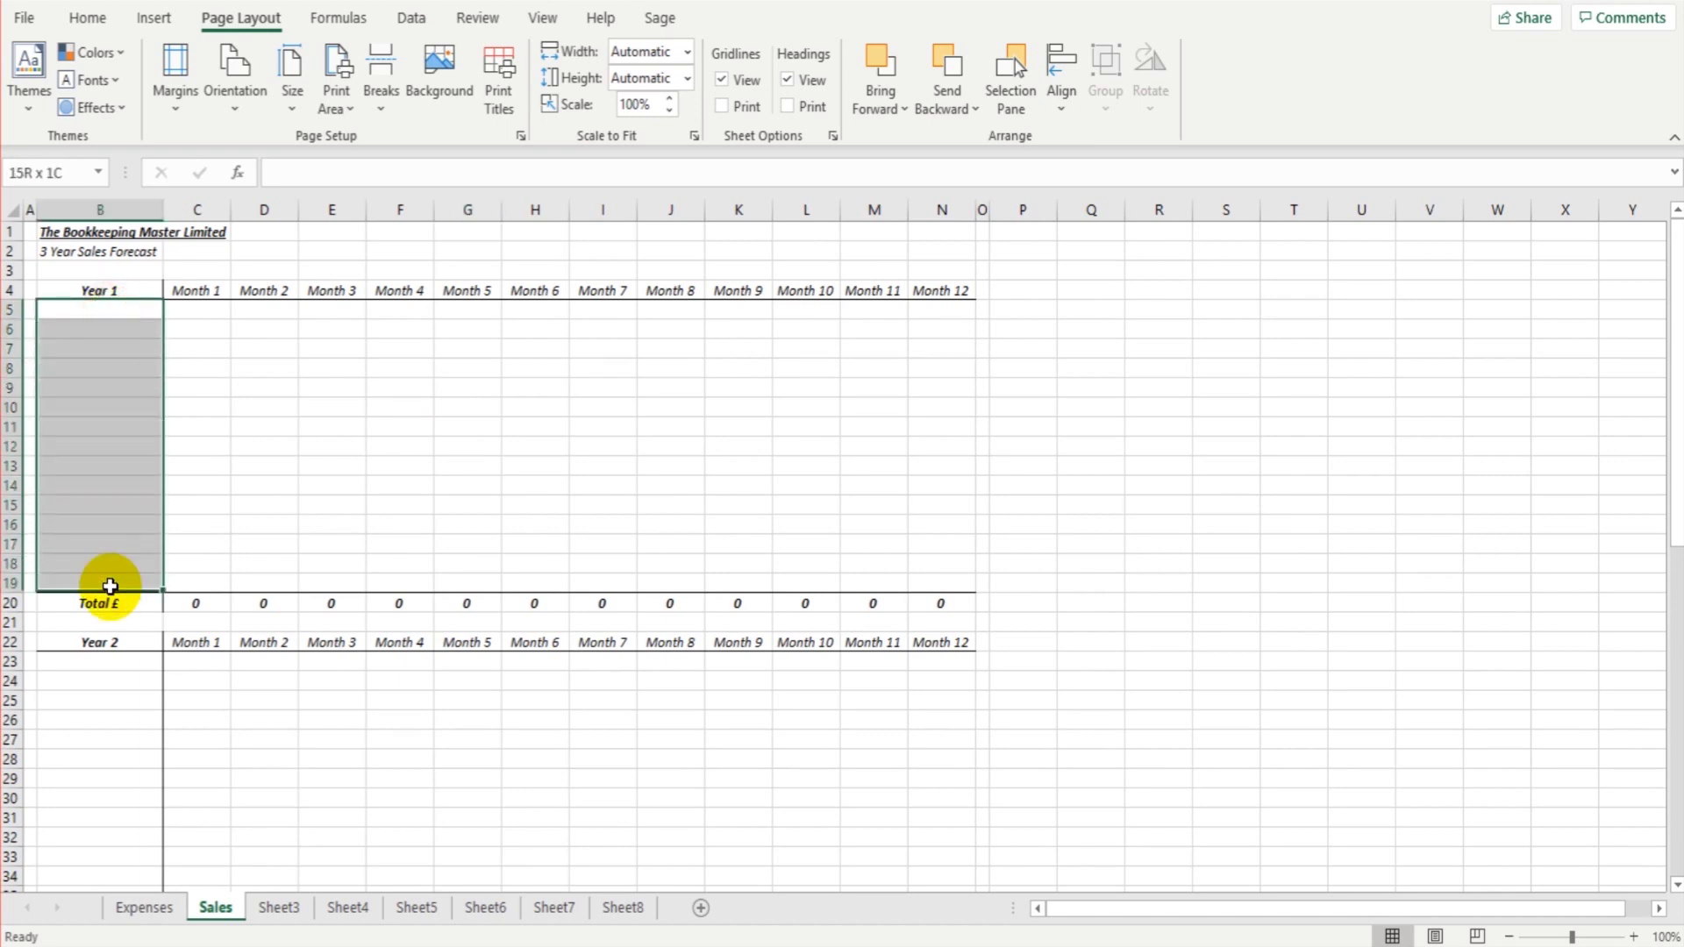
click(113, 311)
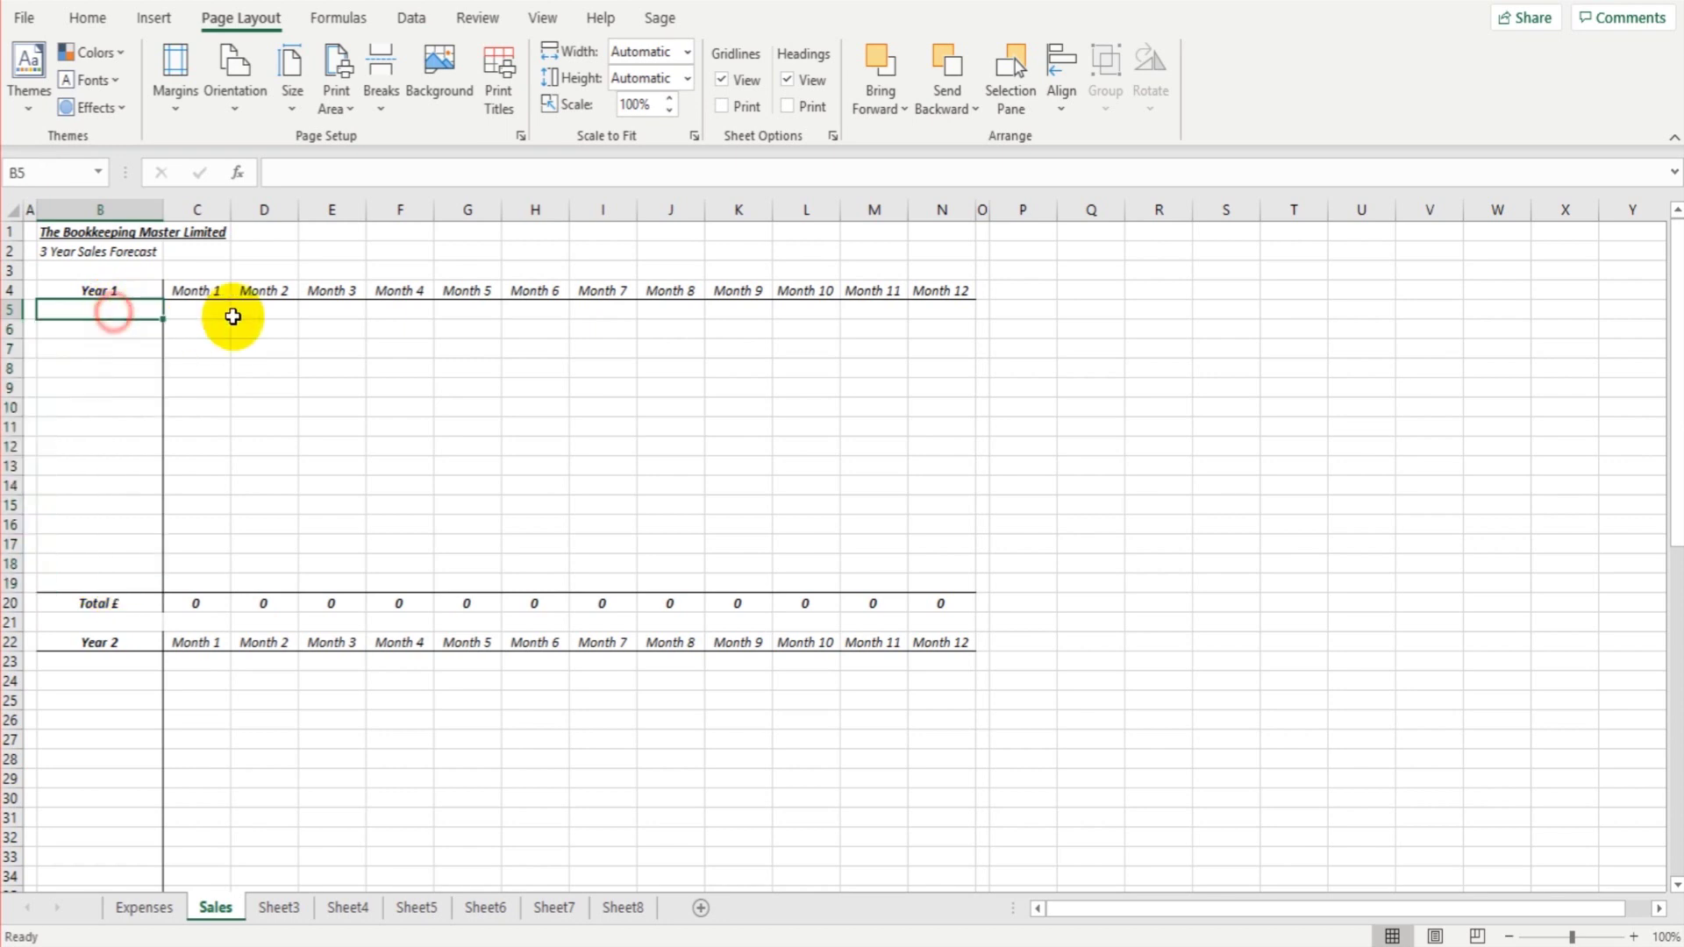
mouse_move(232, 316)
mouse_down()
mouse_move(850, 315)
mouse_move(944, 365)
mouse_move(950, 398)
mouse_up()
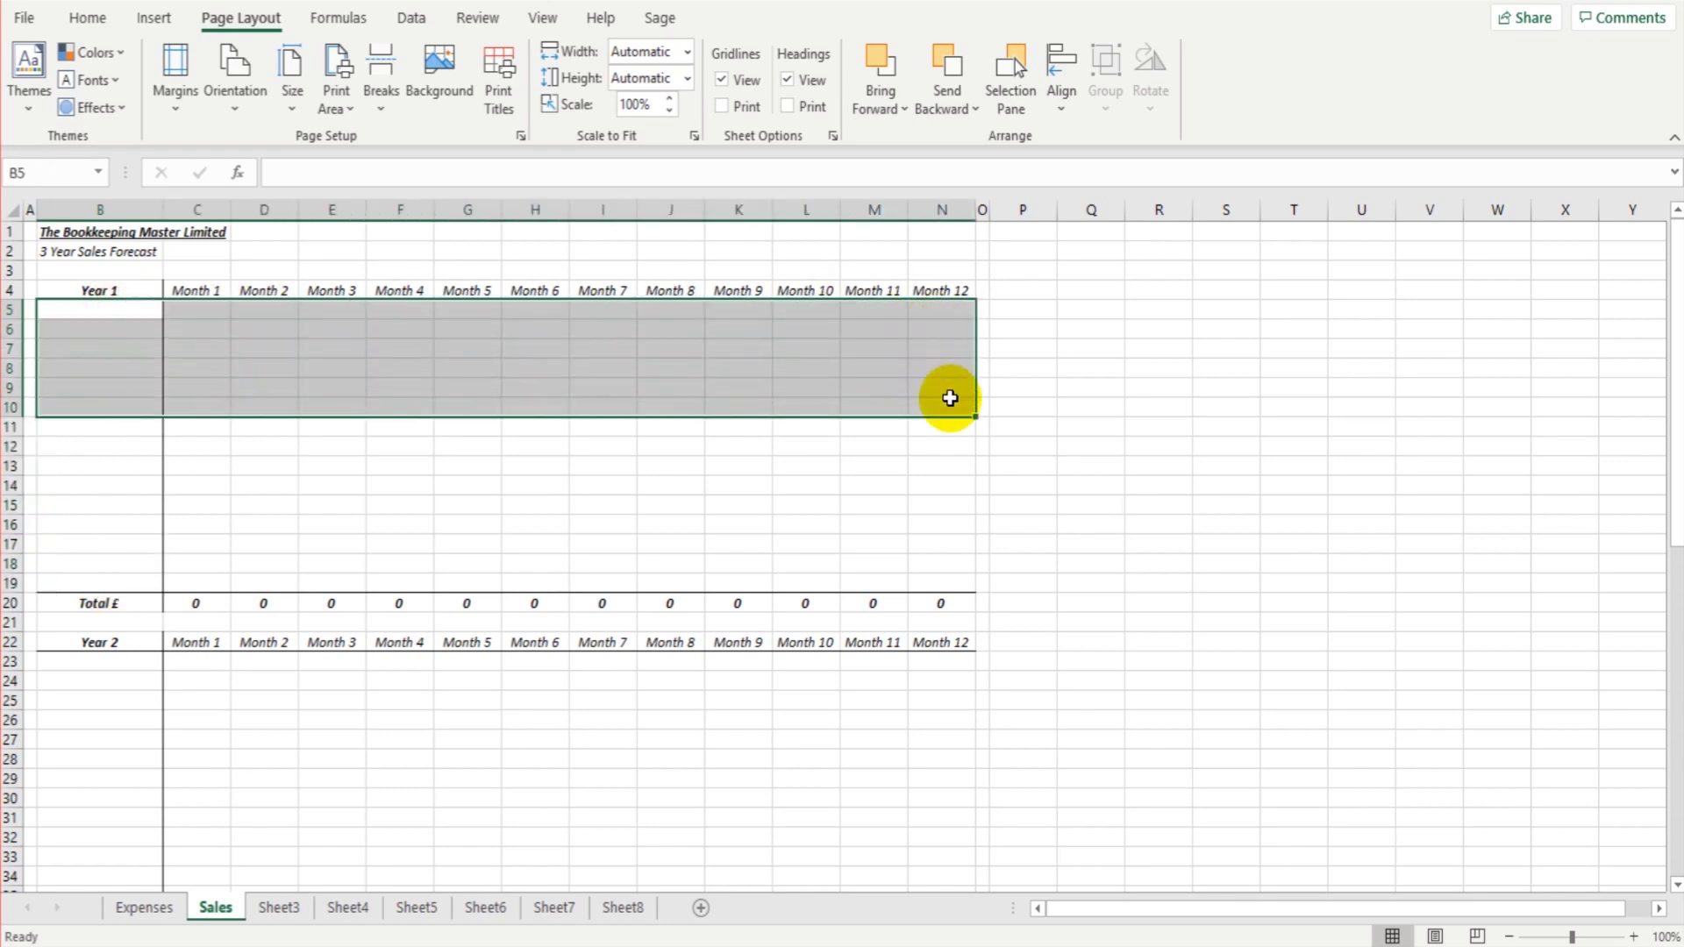
click(950, 399)
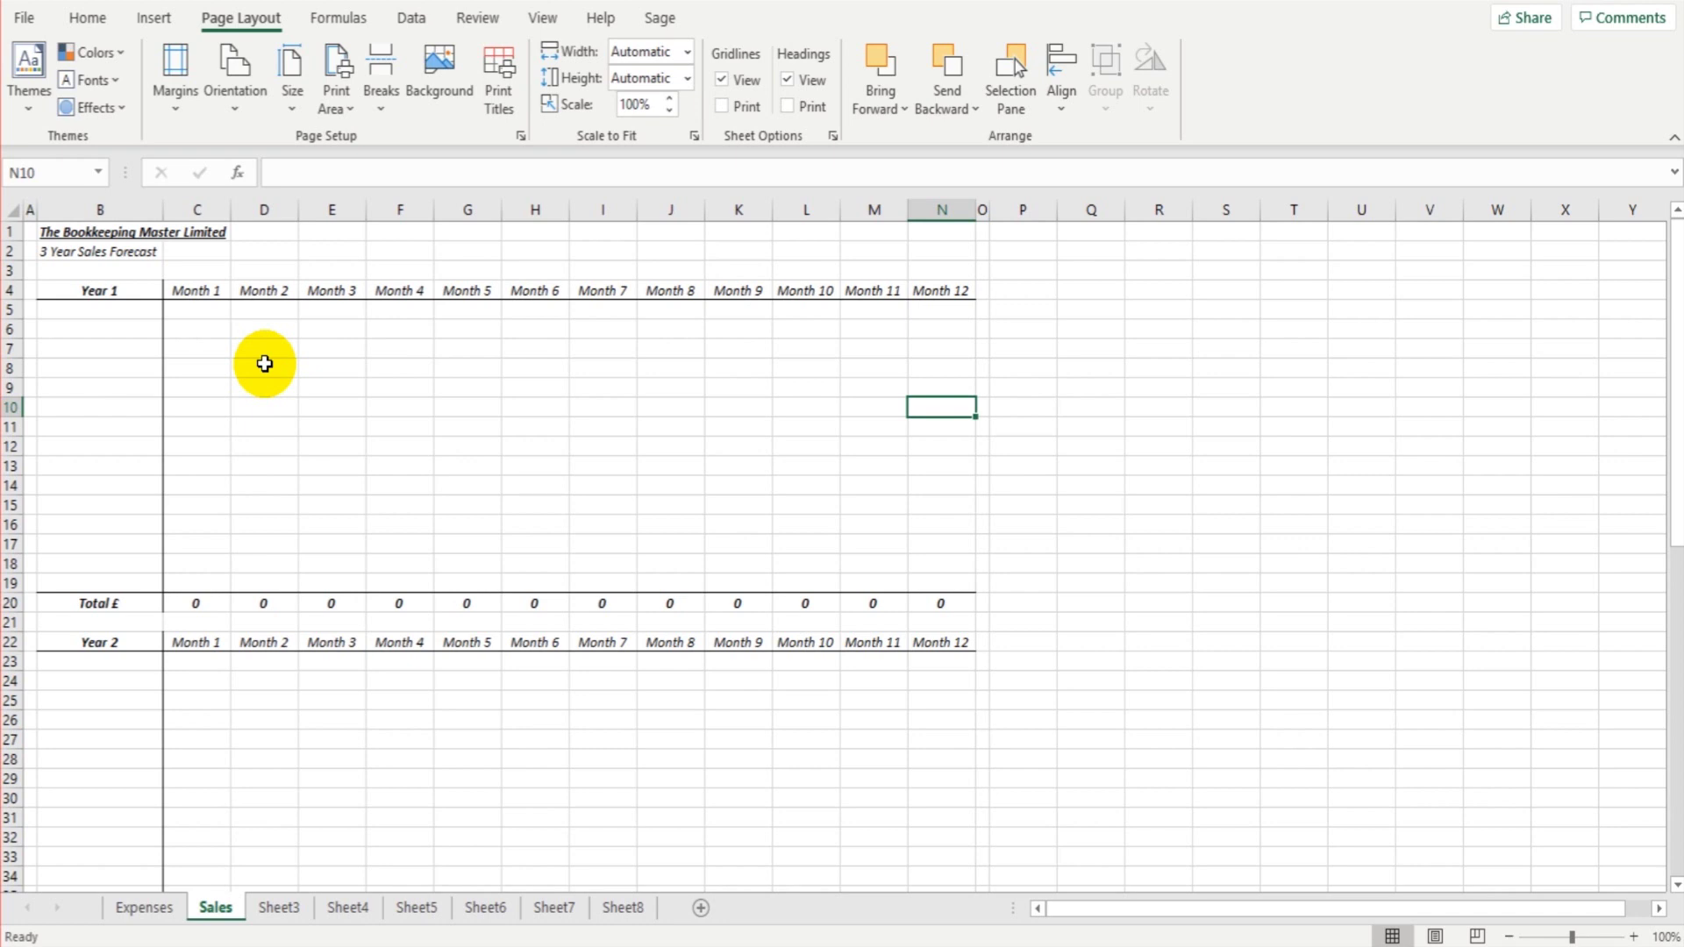
drag(122, 311, 122, 582)
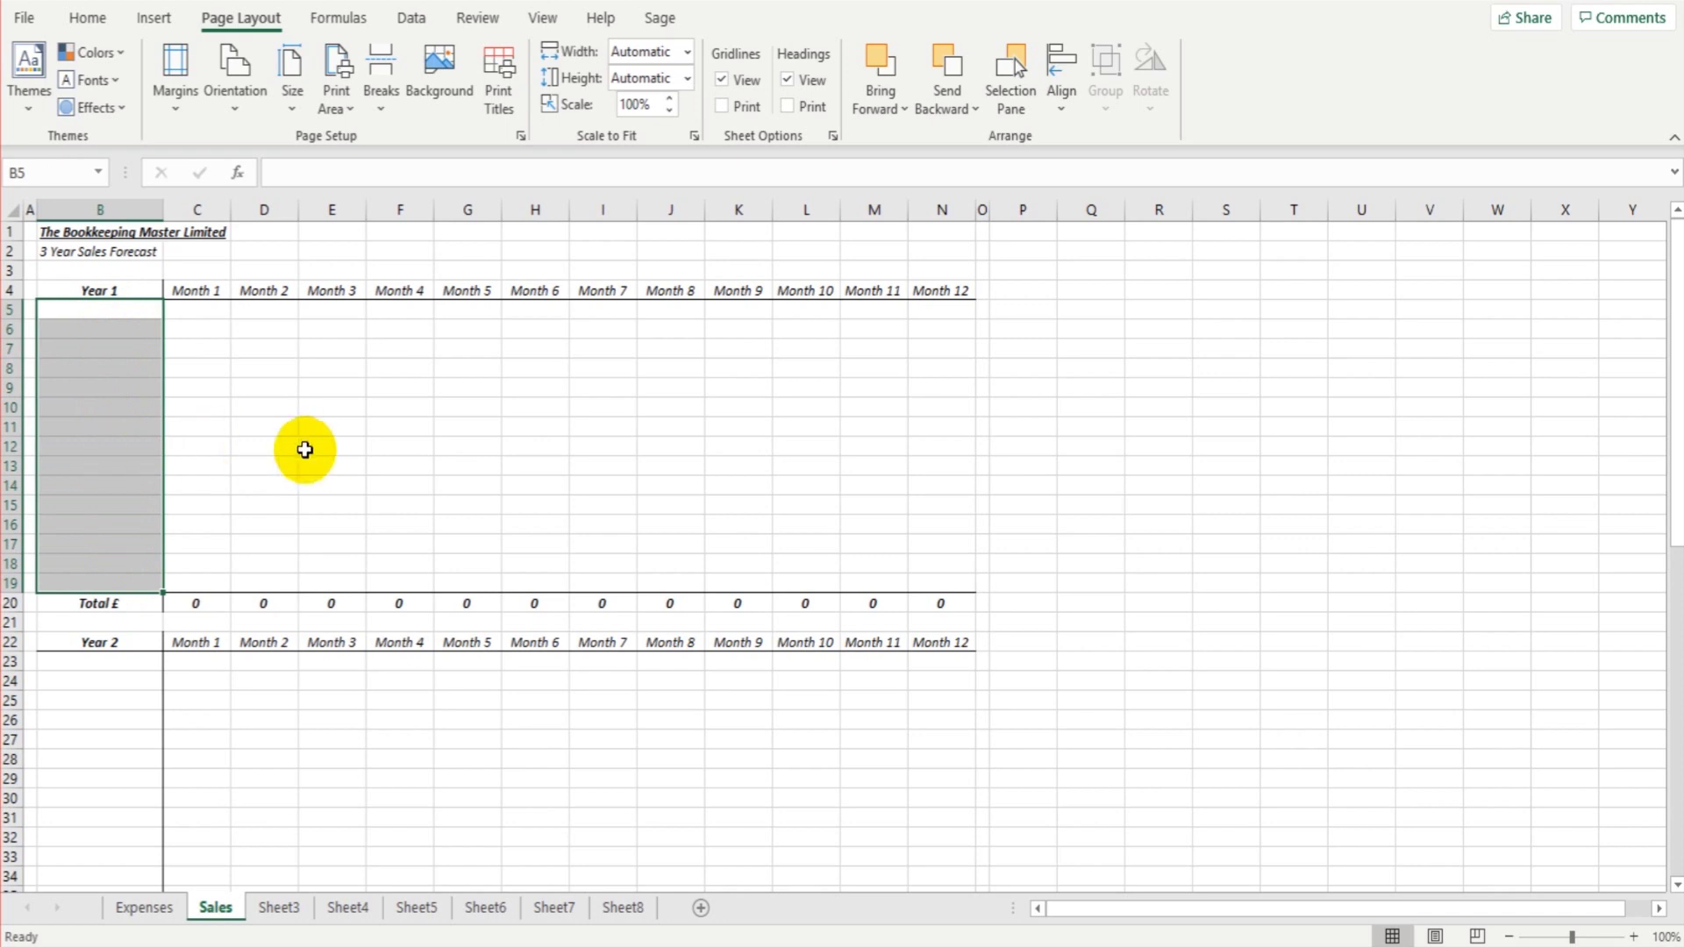
click(351, 447)
click(114, 337)
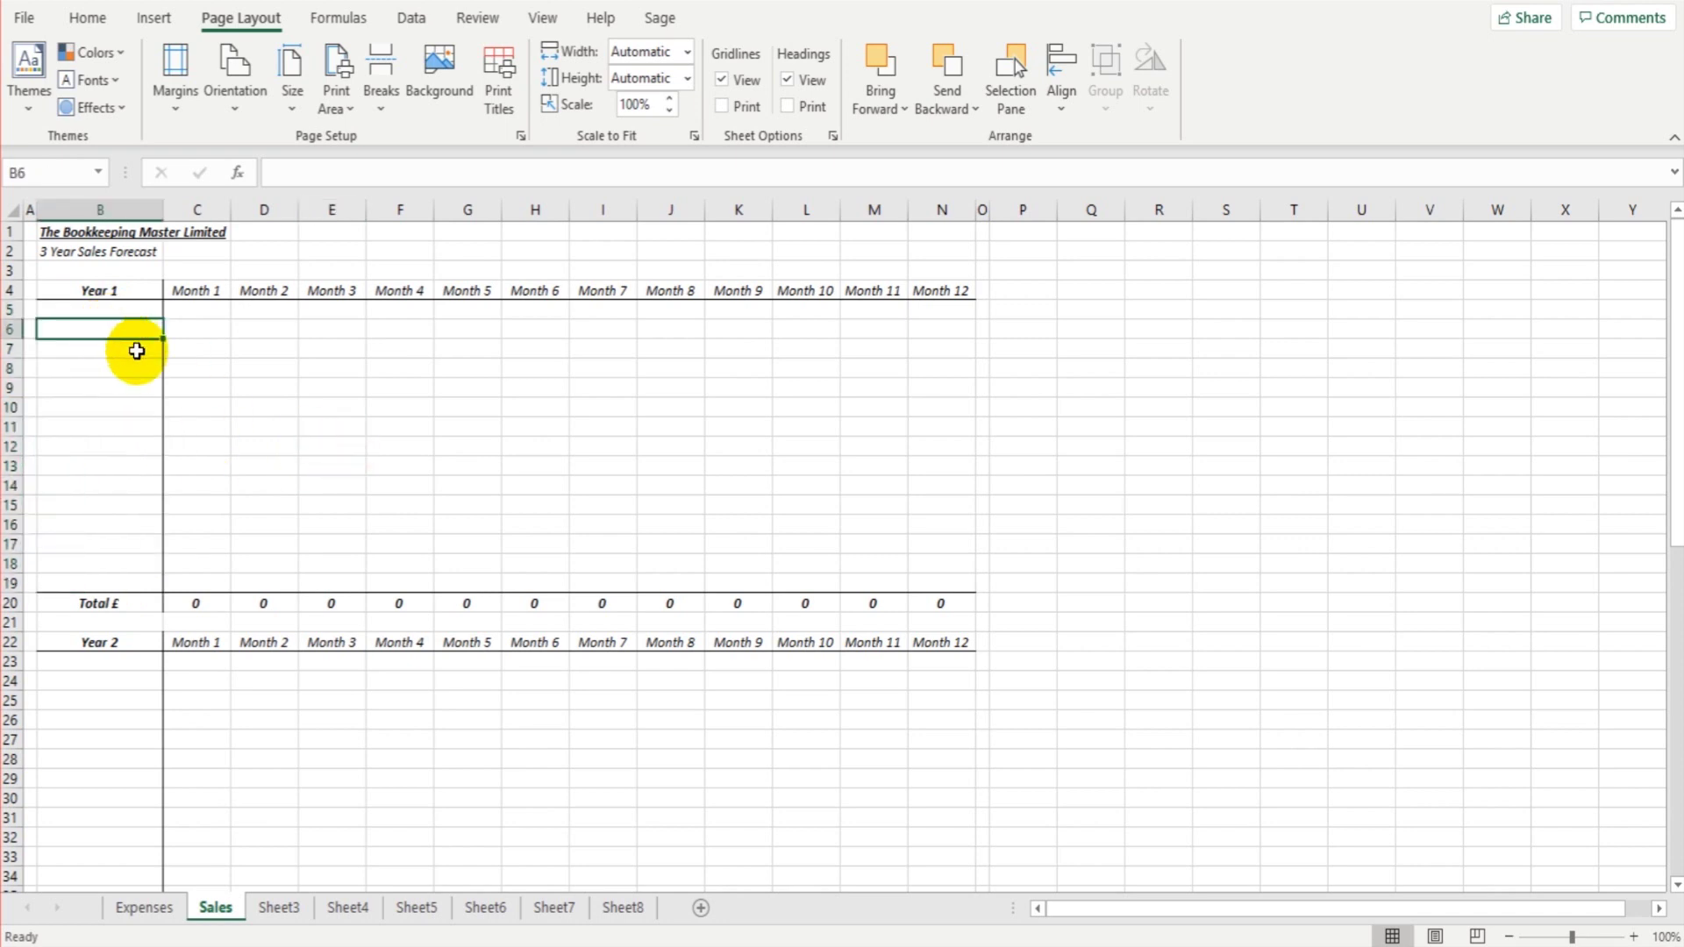
- Enter 'Product A' and 'Product B' in B6:B7 and fill them down to row 10
text(Produc)
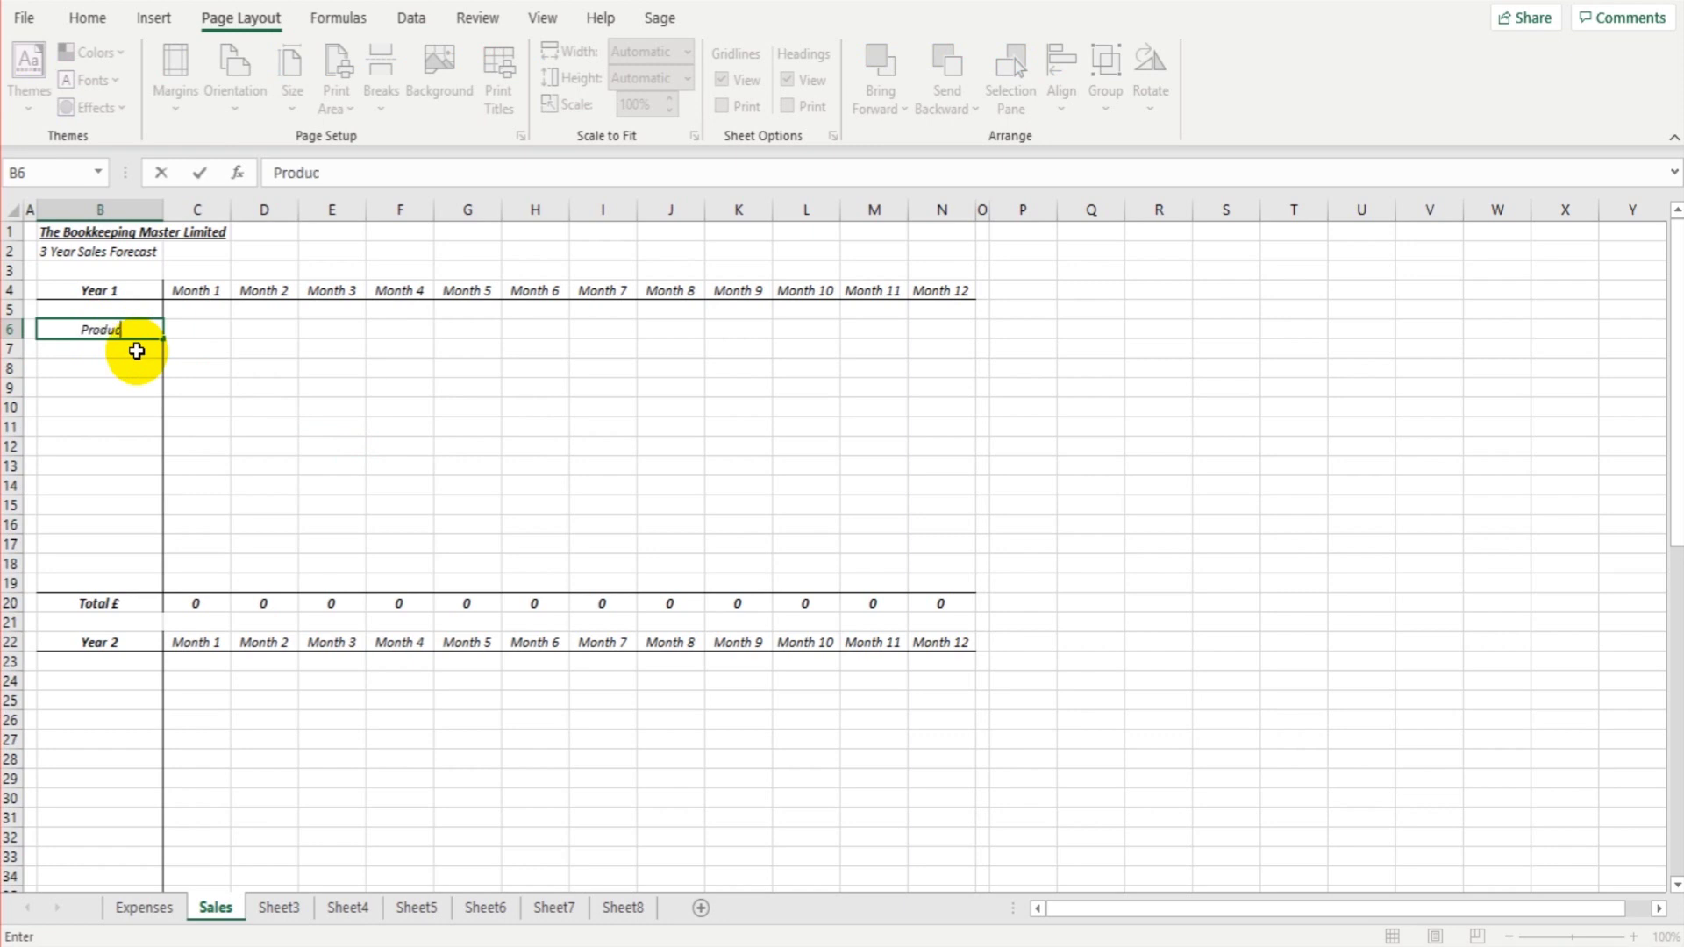
text(t A)
key(Return)
text(Pr)
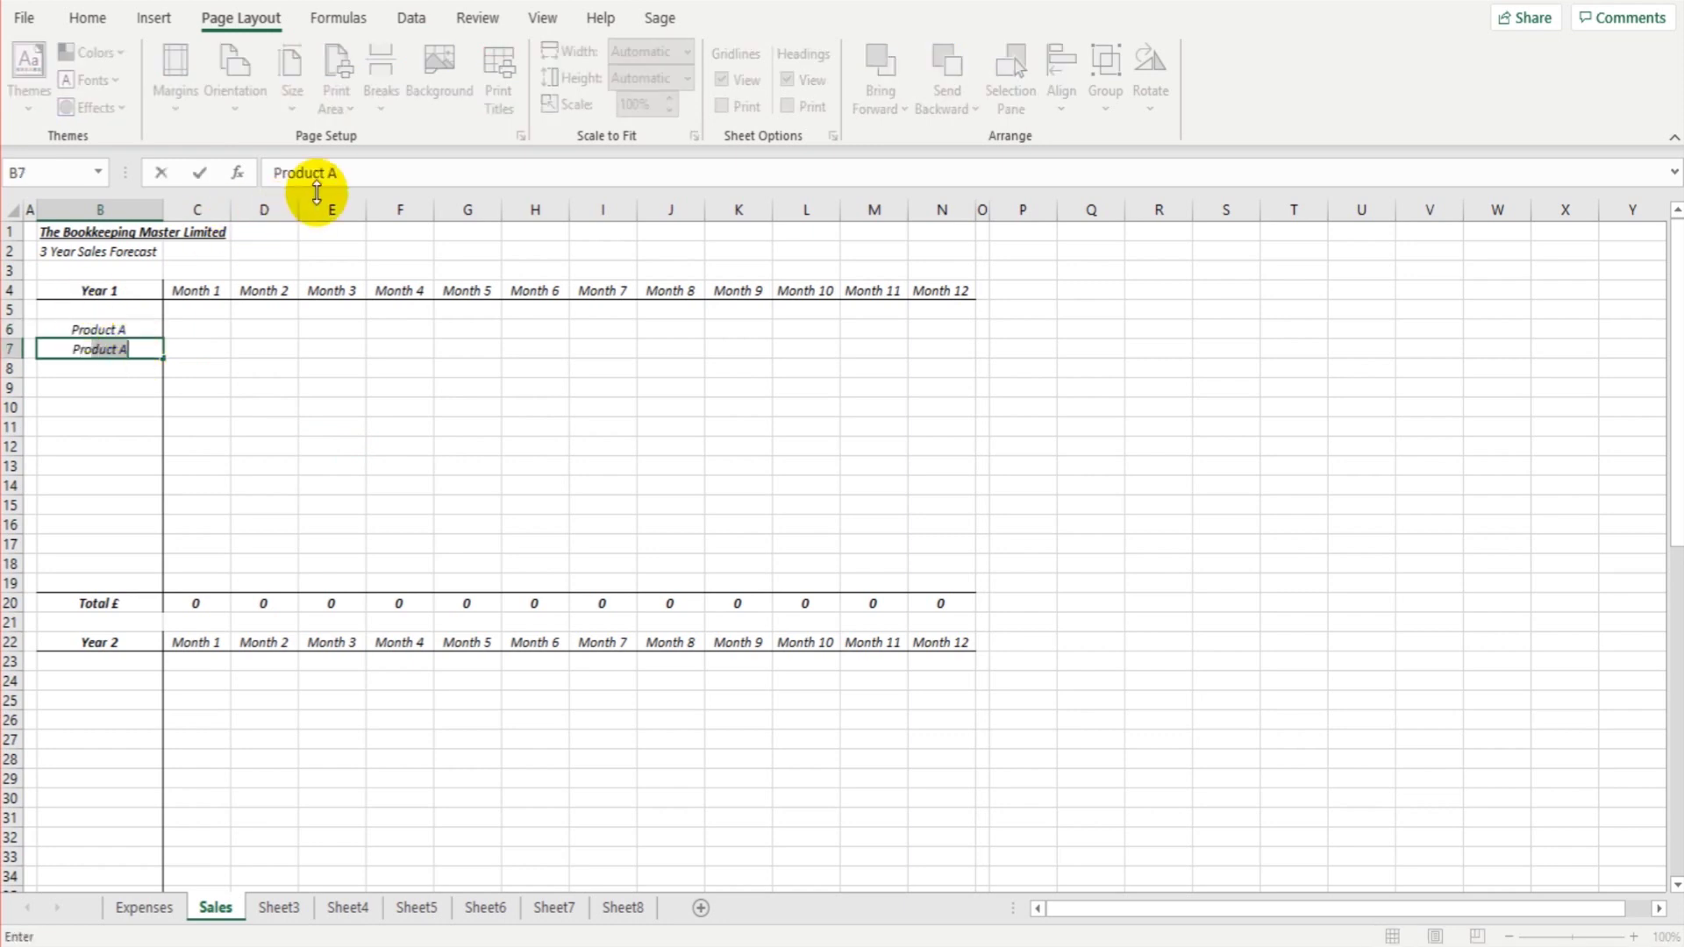
click(376, 175)
key(BackSpace)
key(BackSpace)
text(B)
key(Return)
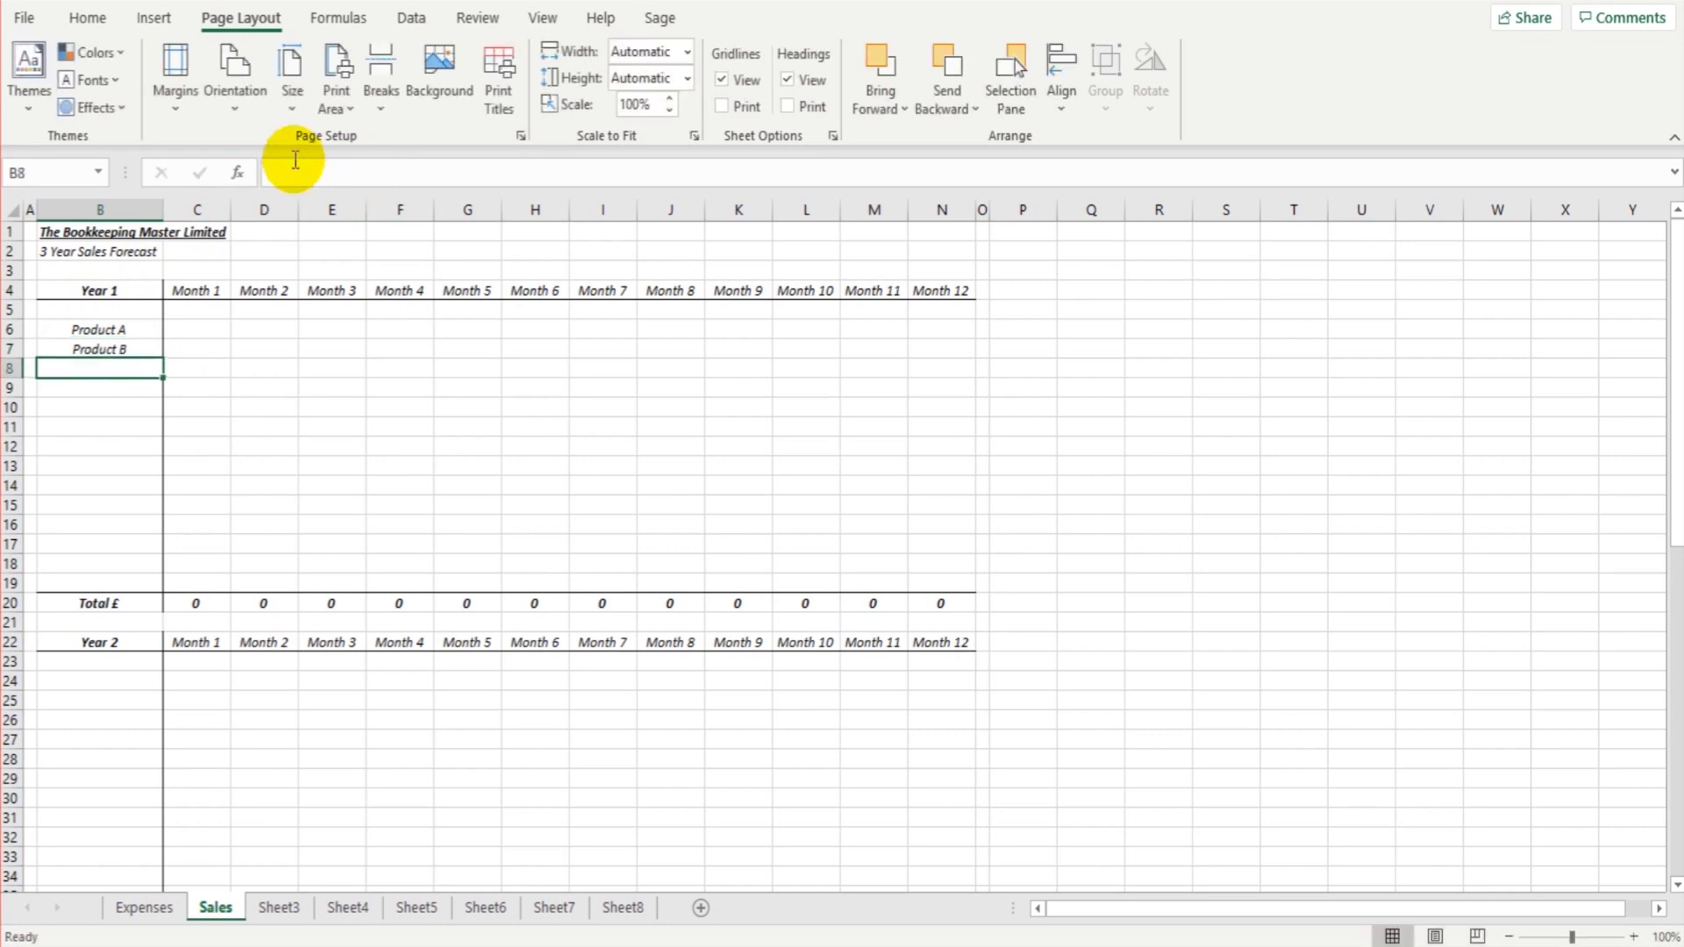
drag(150, 333, 166, 413)
- Correct the filled cells so B8:B10 read Product C, Product D and Product E
click(150, 370)
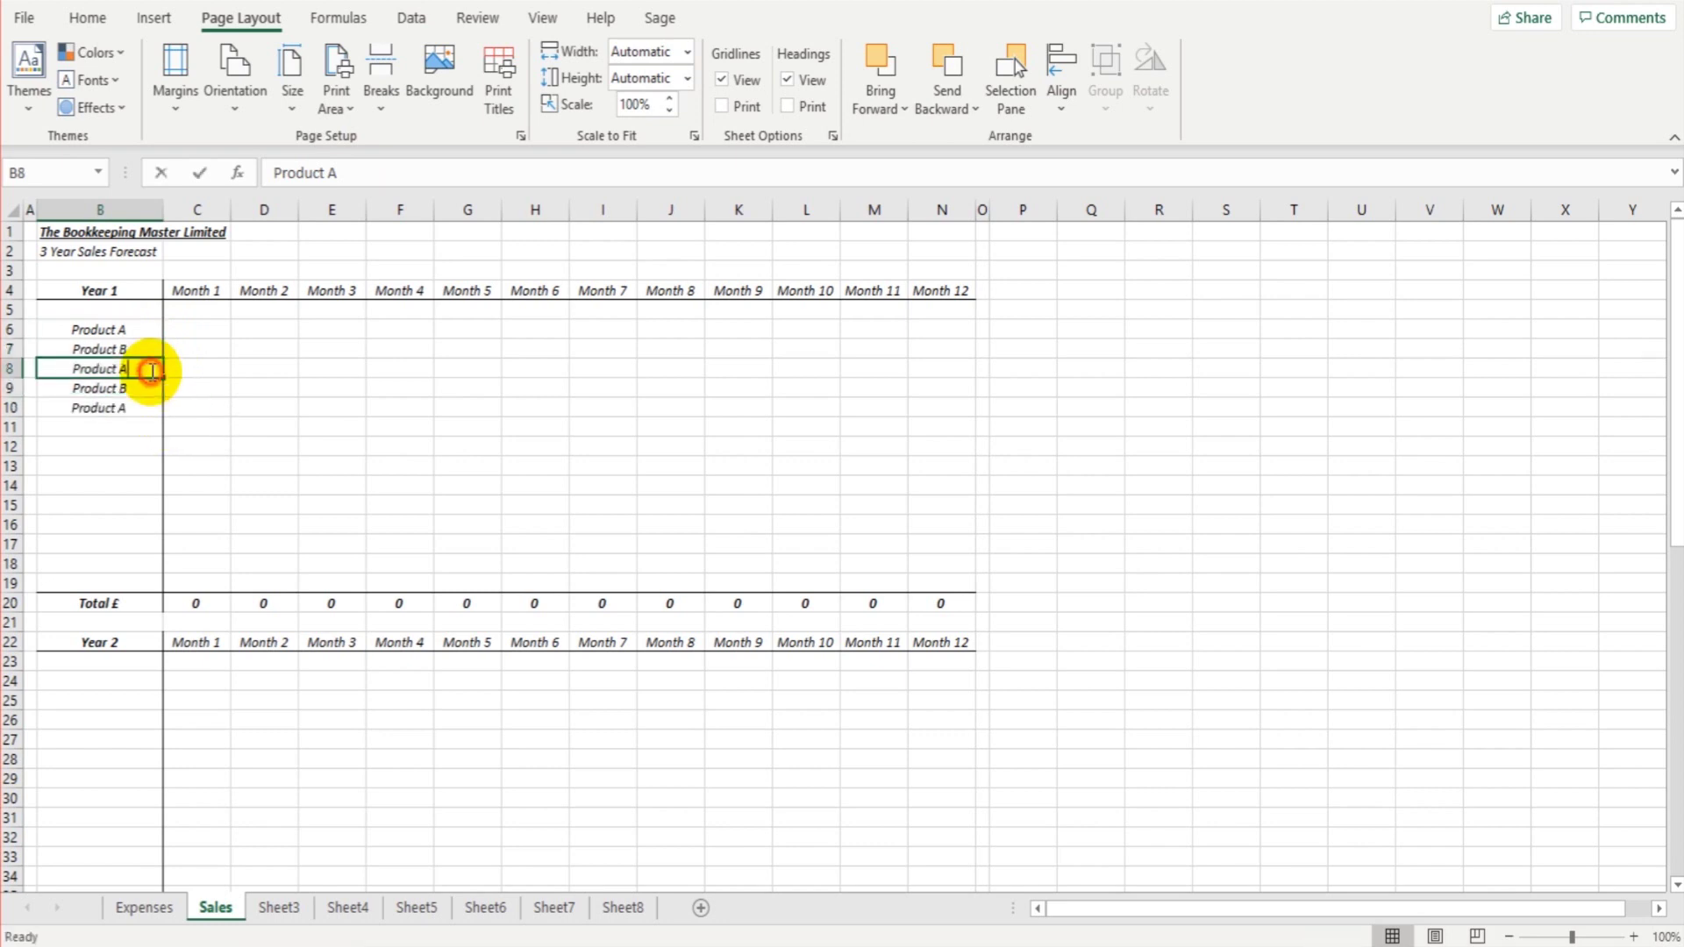
double_click(151, 370)
key(BackSpace)
text(c)
key(Return)
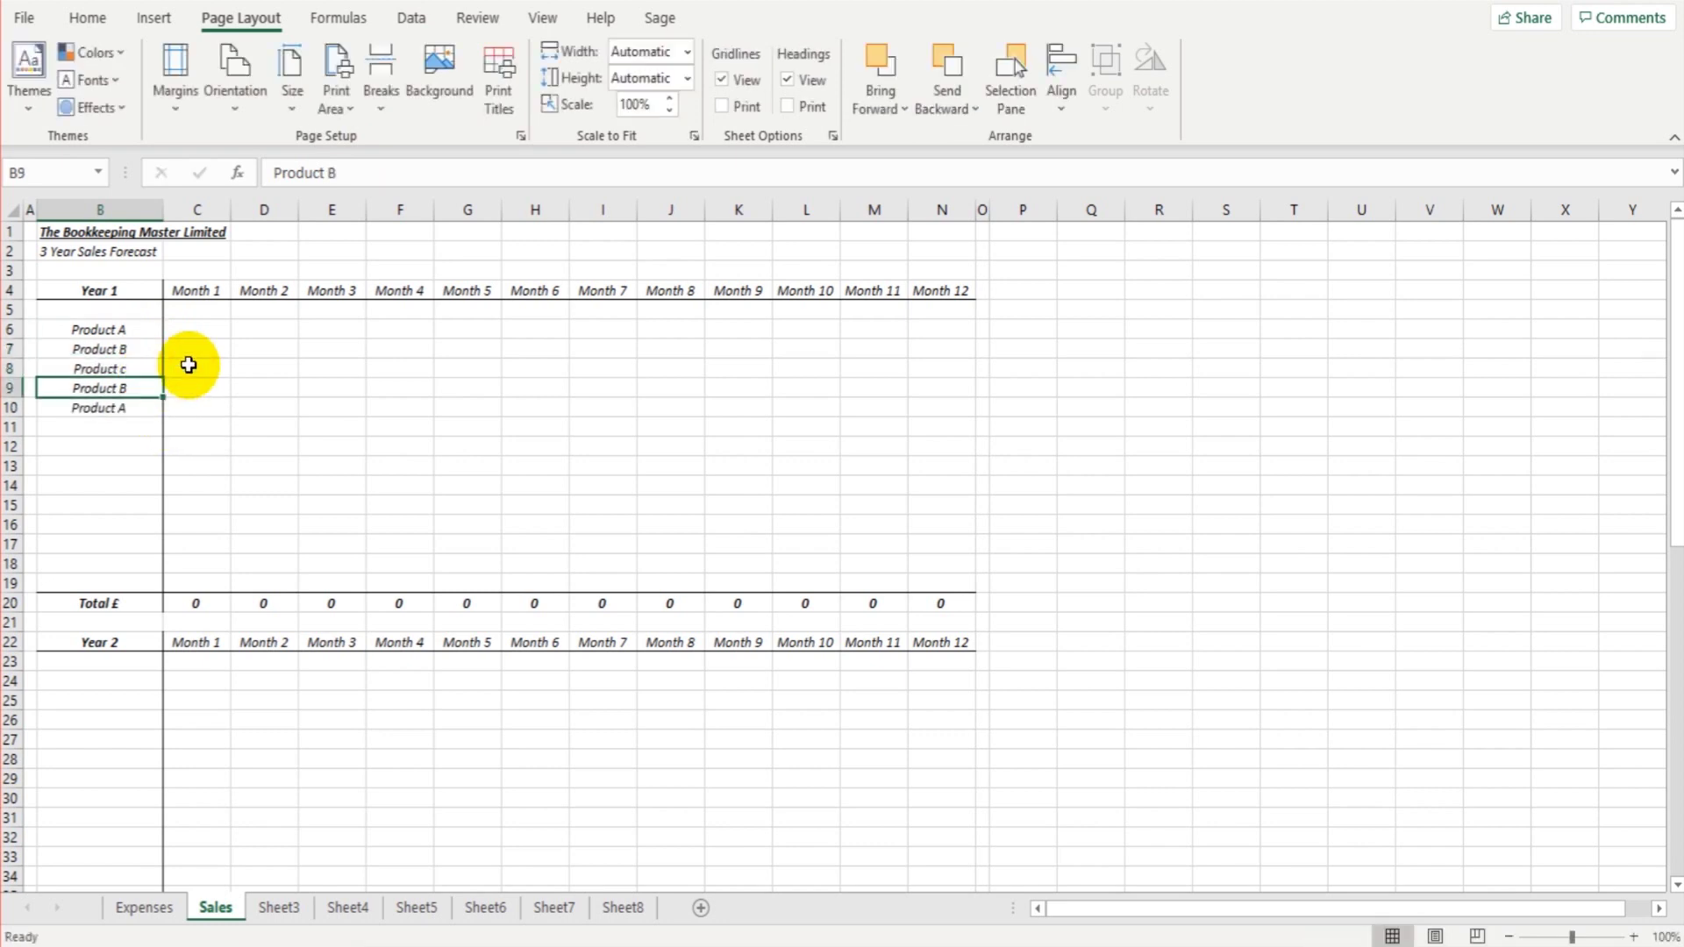
click(143, 365)
key(BackSpace)
text(C)
key(Return)
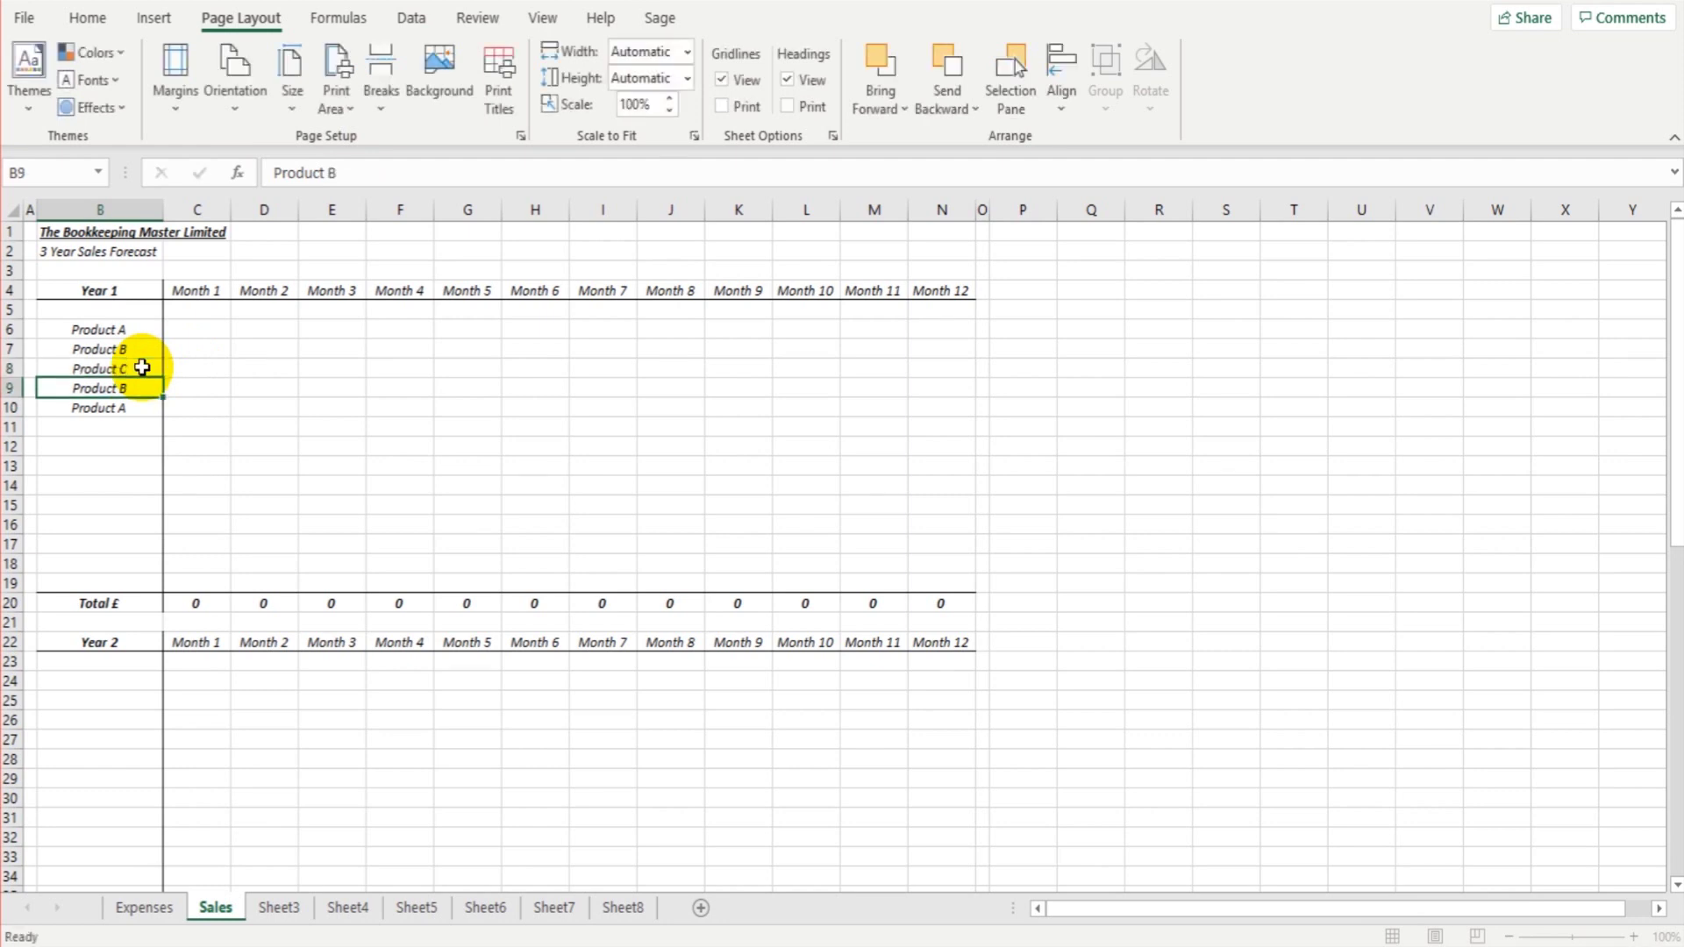
click(355, 180)
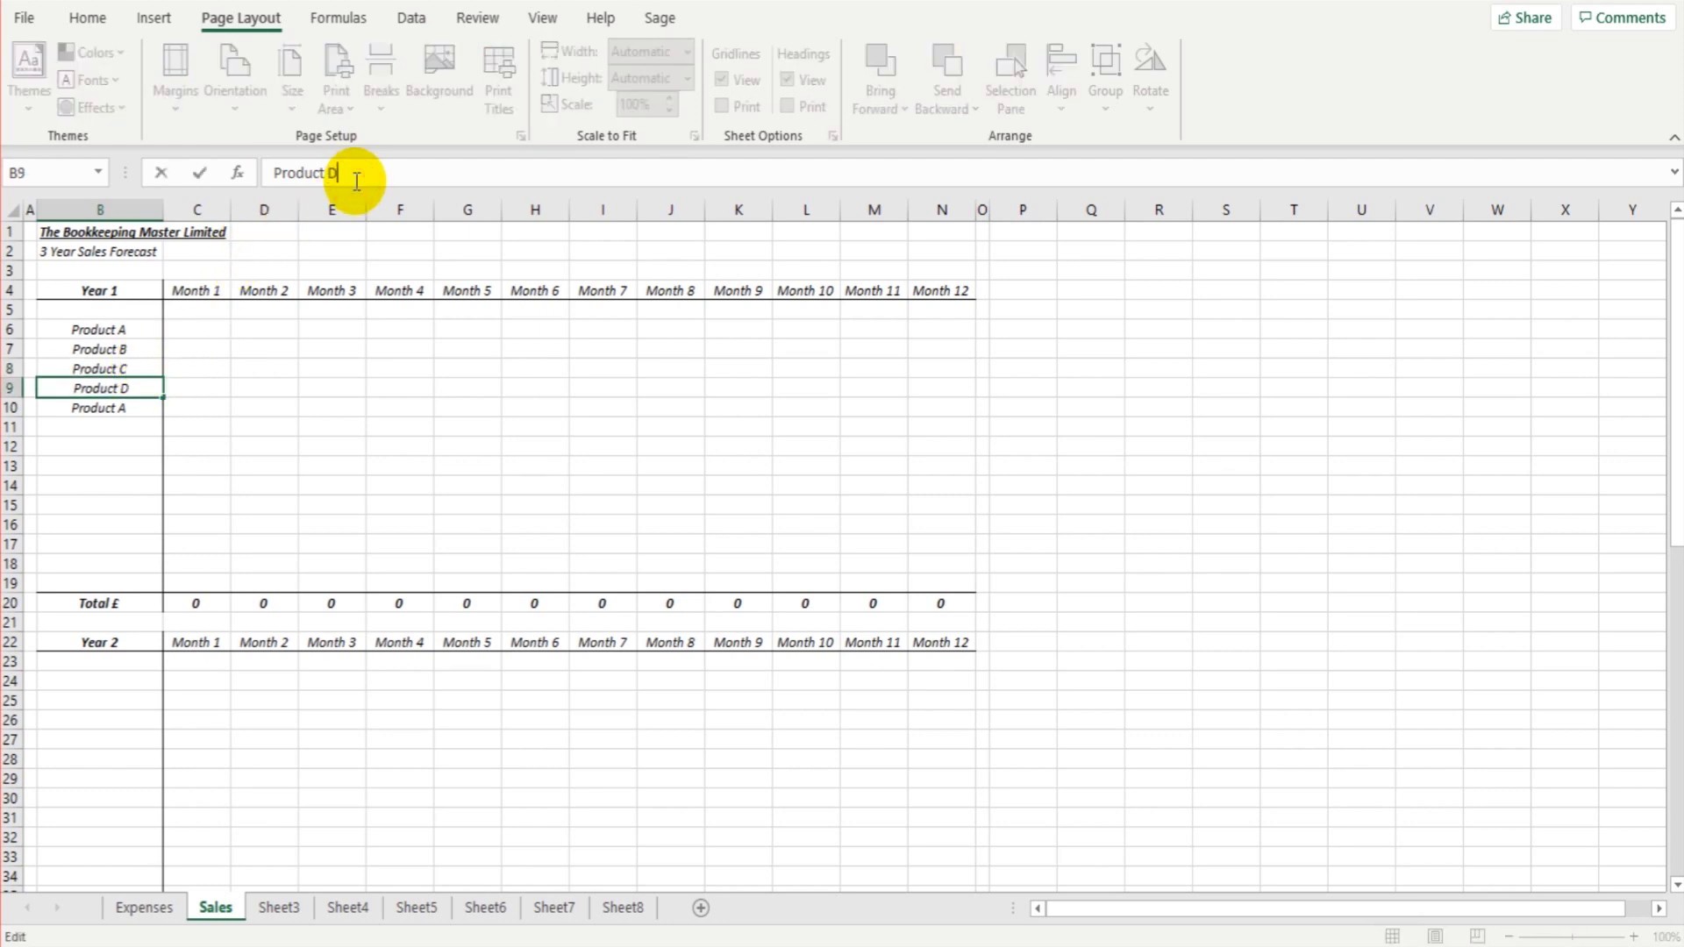
key(Return)
click(357, 181)
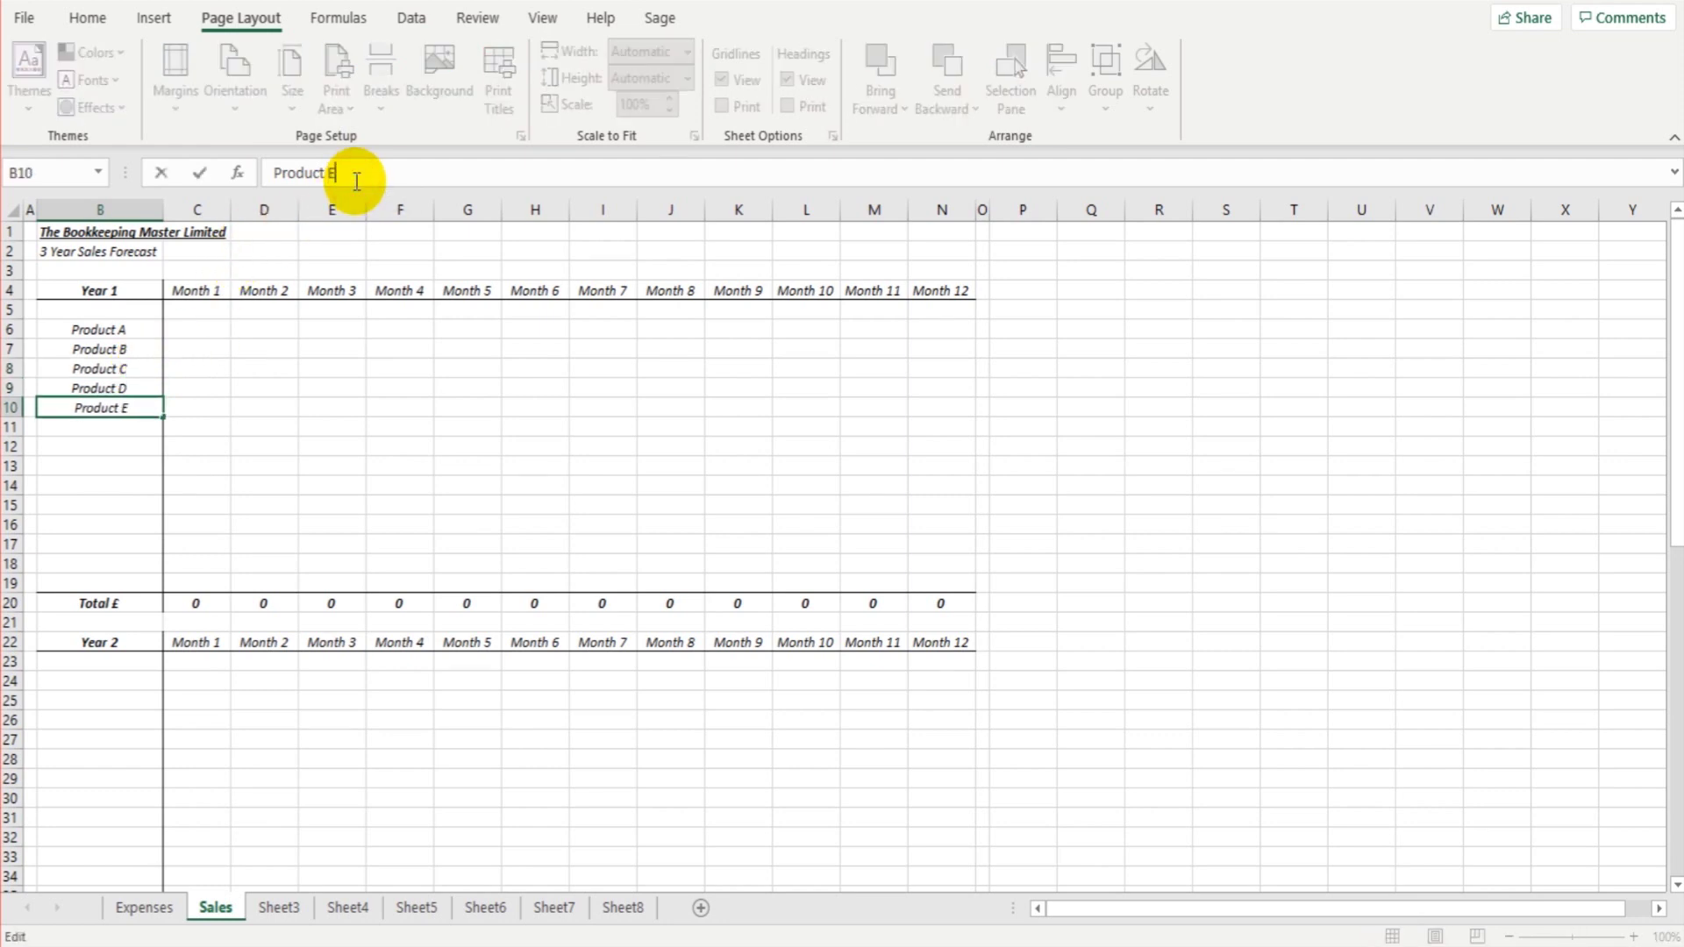
key(Return)
key(Return)
- Enter Service A to Service D in B12:B15, then select the Year 1 labels B5:B19
text(Ser)
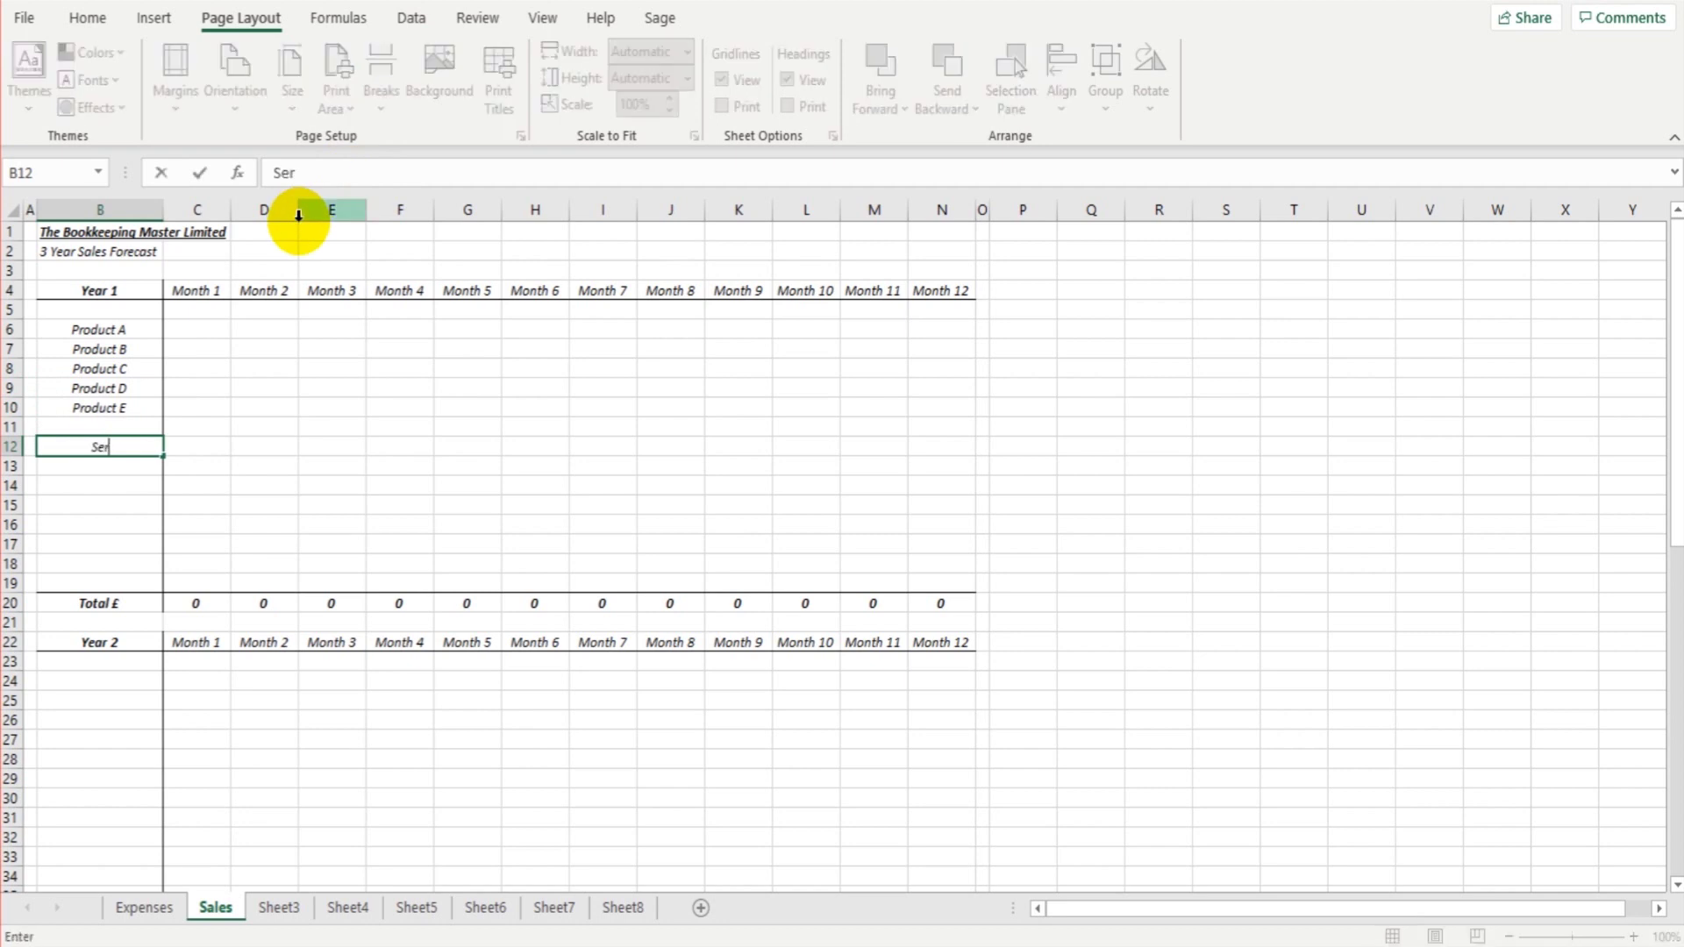
text(vice A)
key(Return)
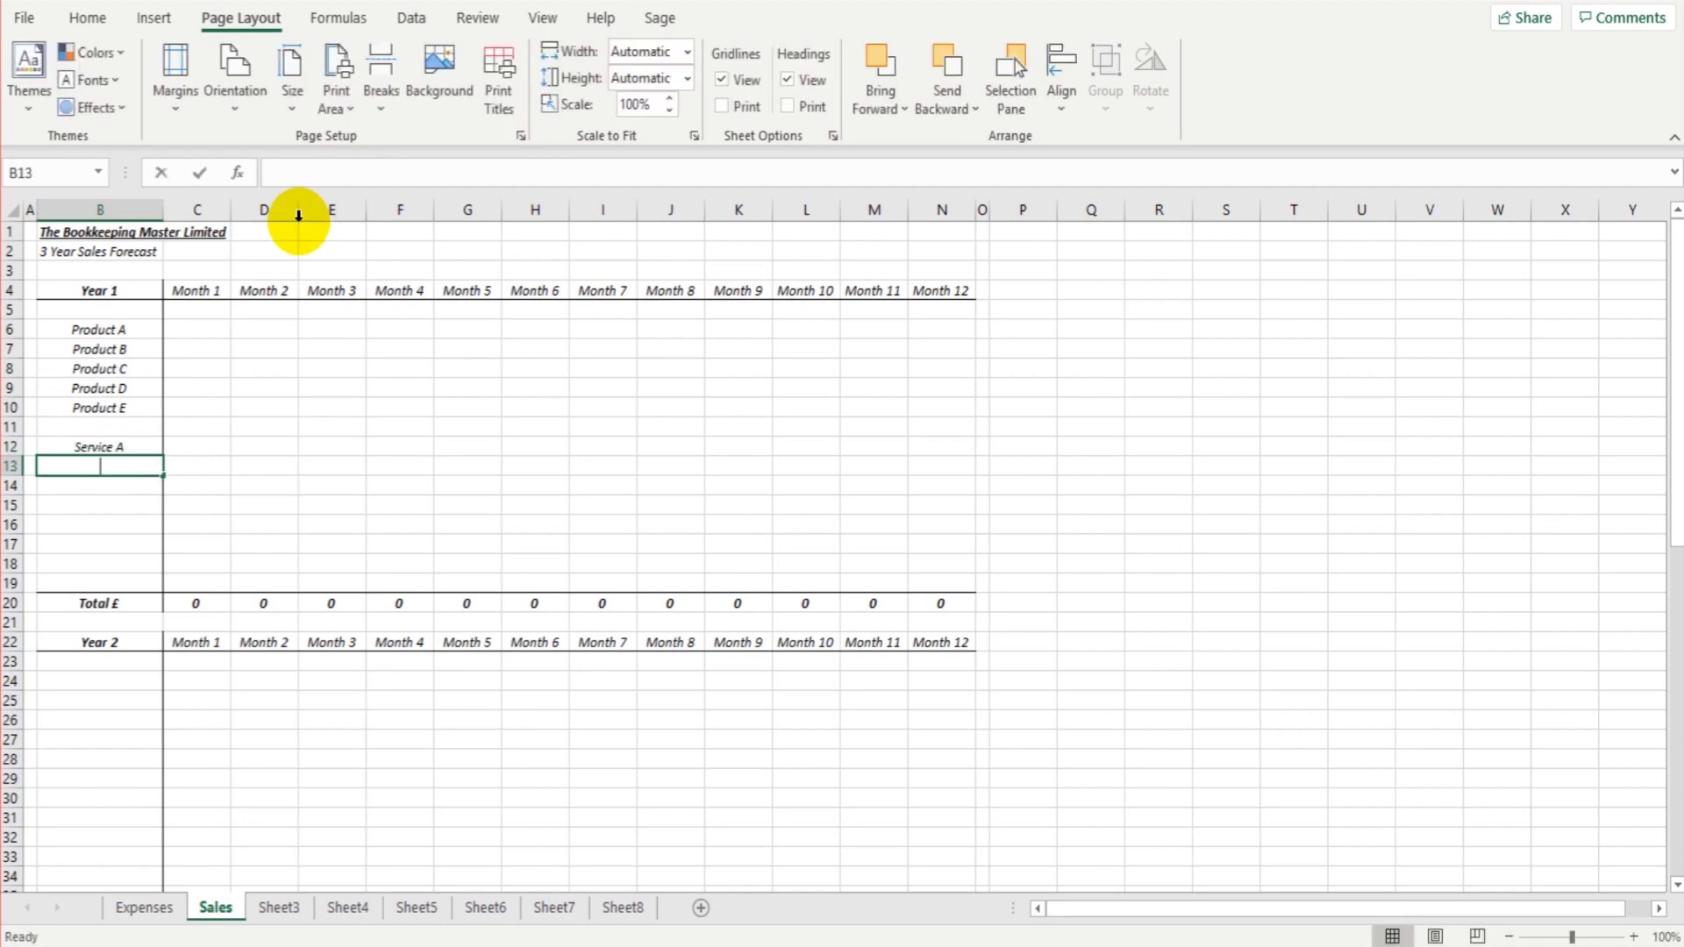
text(Ser)
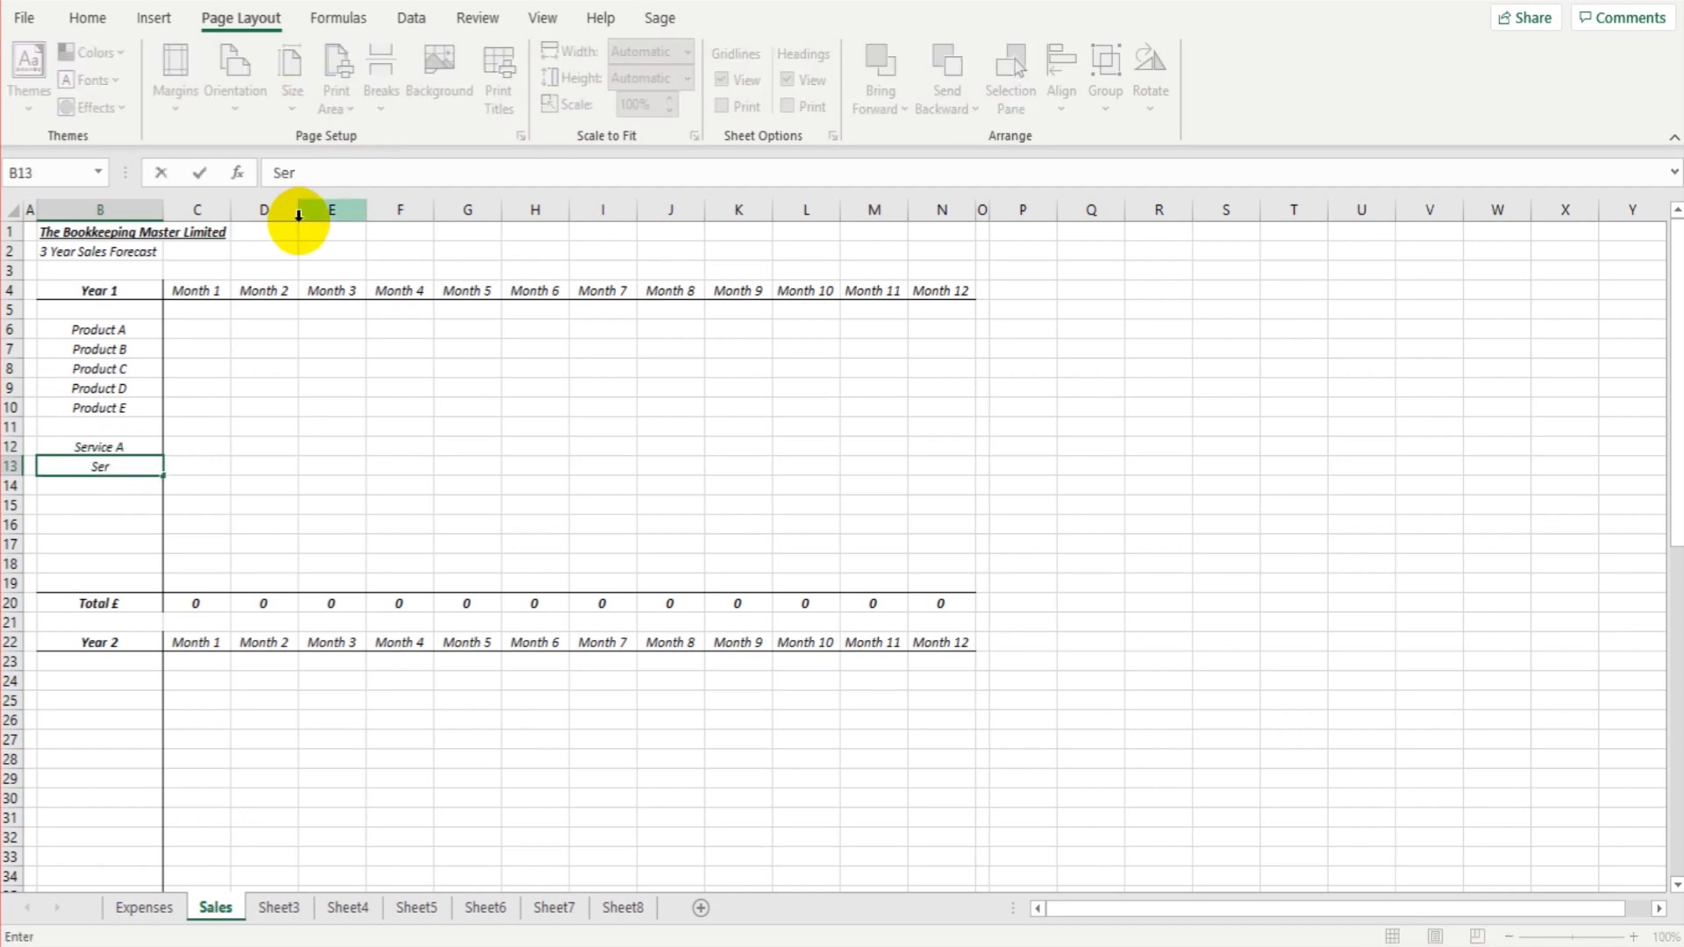
text(ivice B)
key(Return)
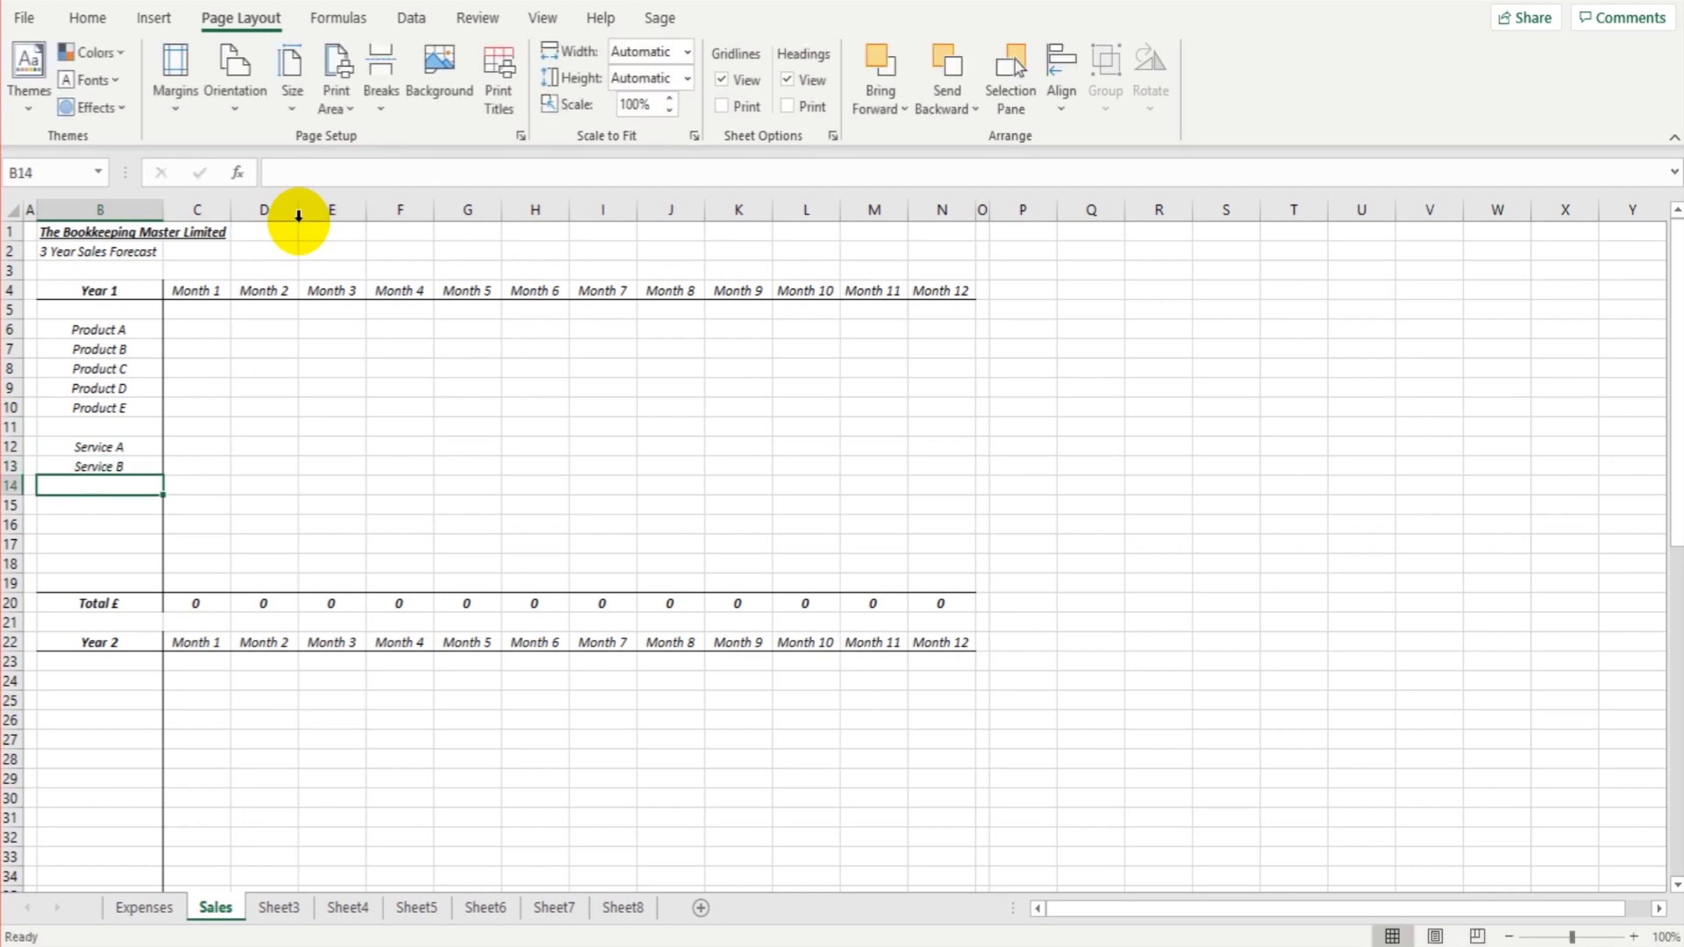
text(Service C)
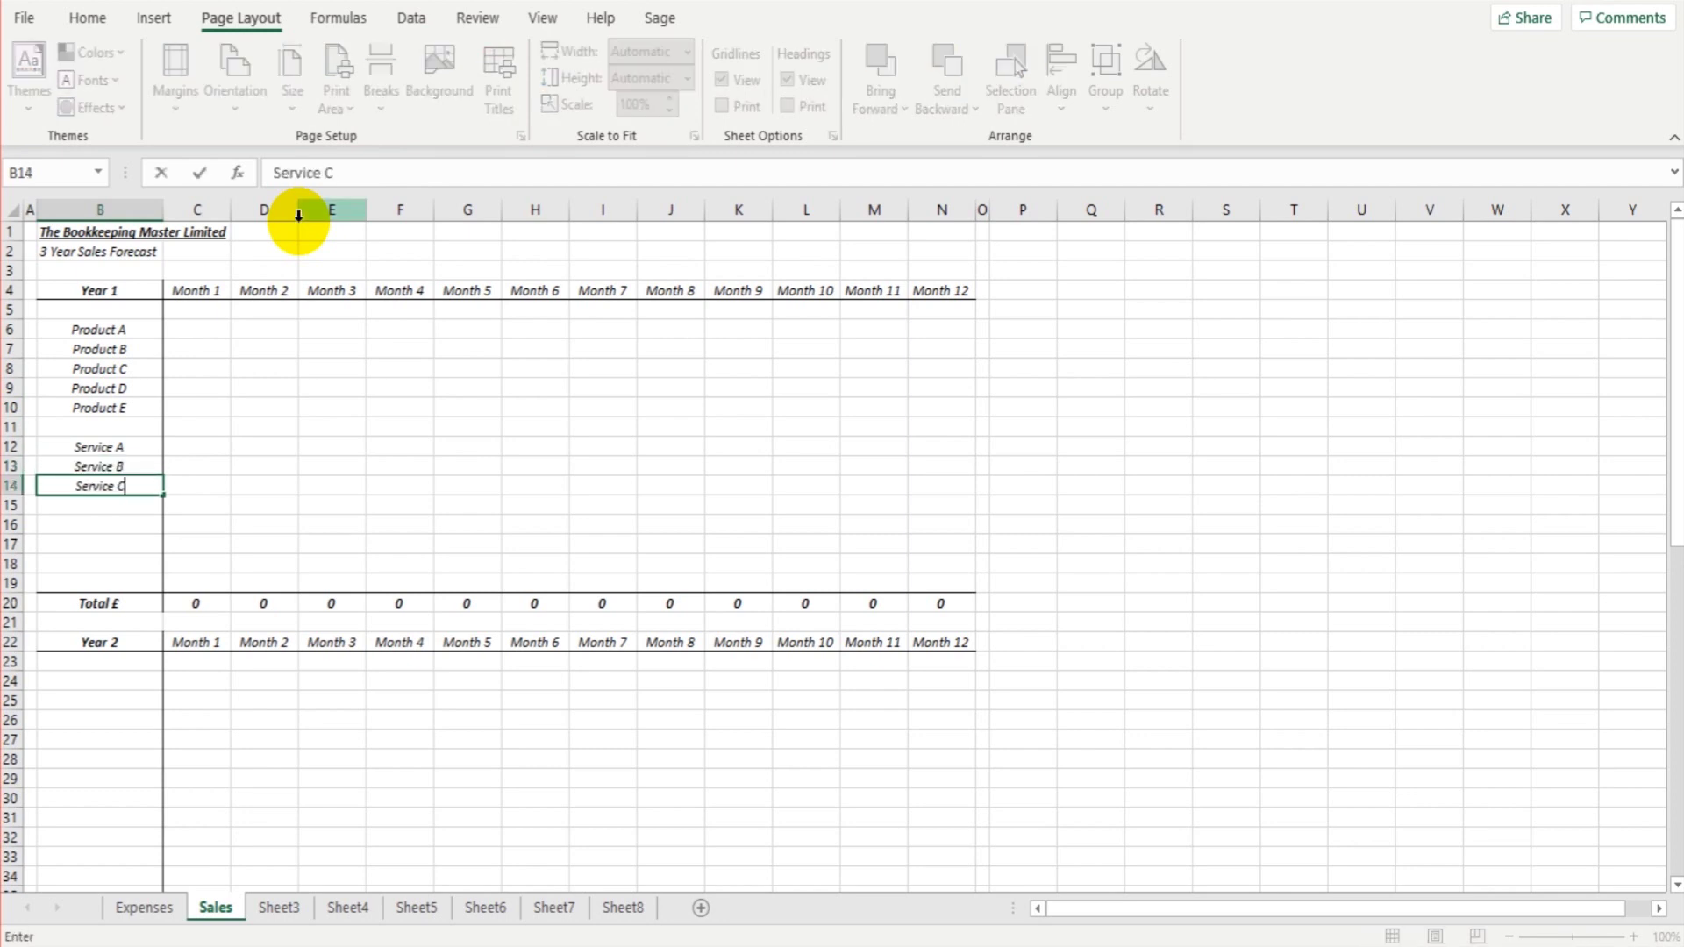
key(Return)
text(Service D)
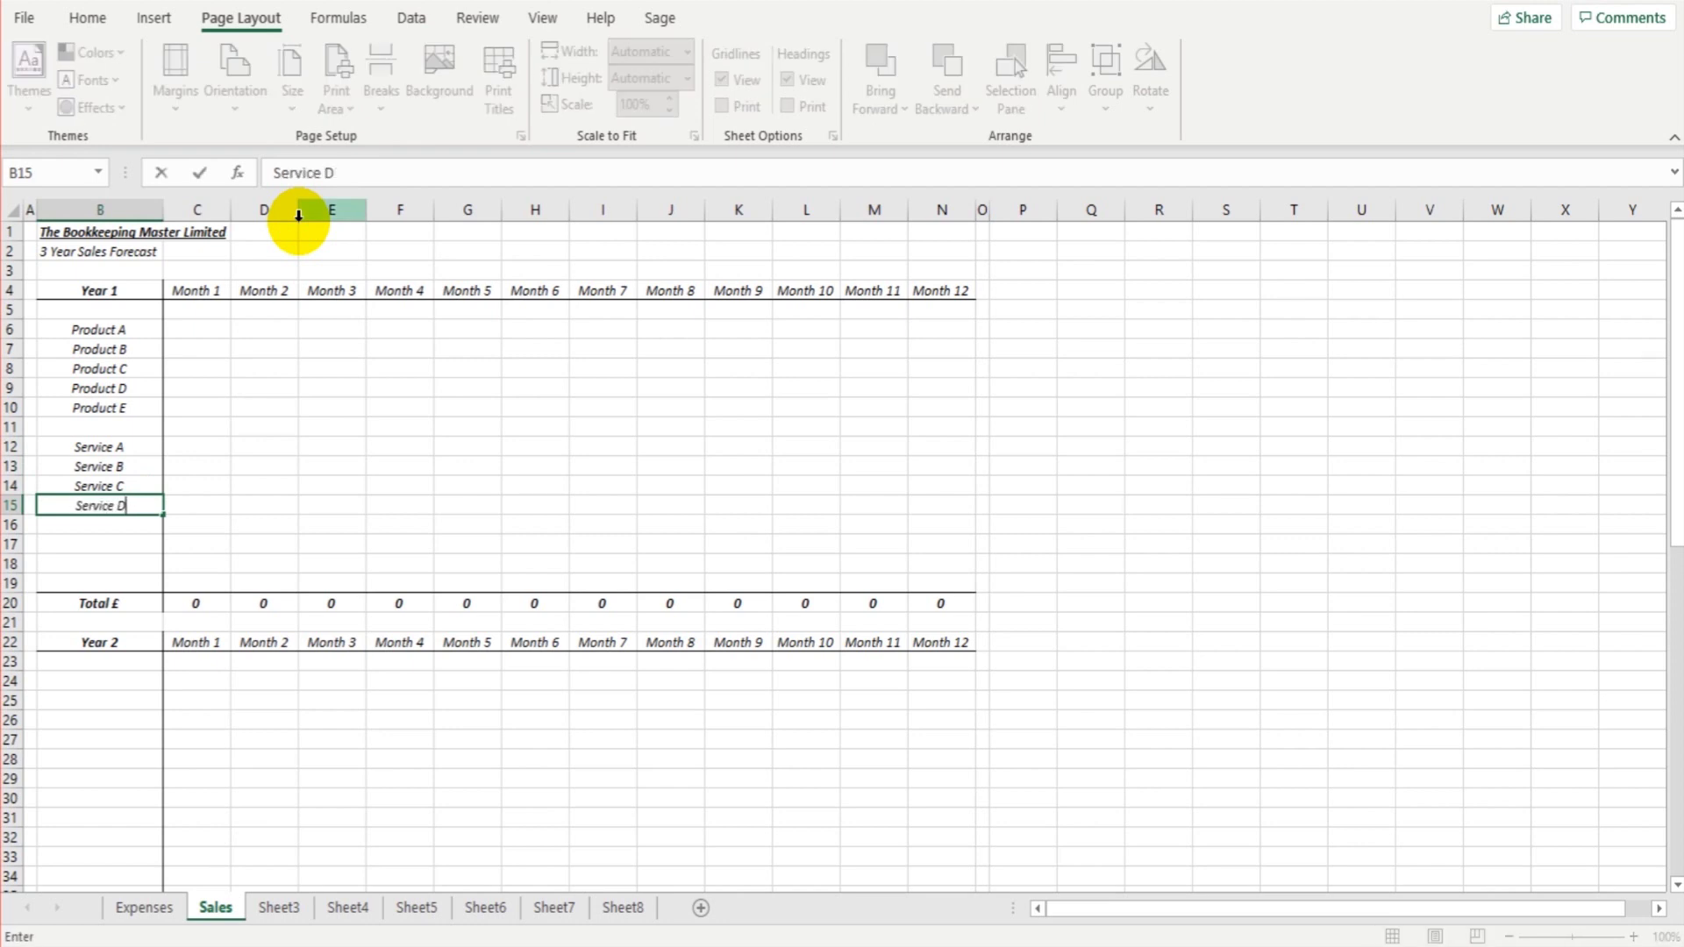
key(Return)
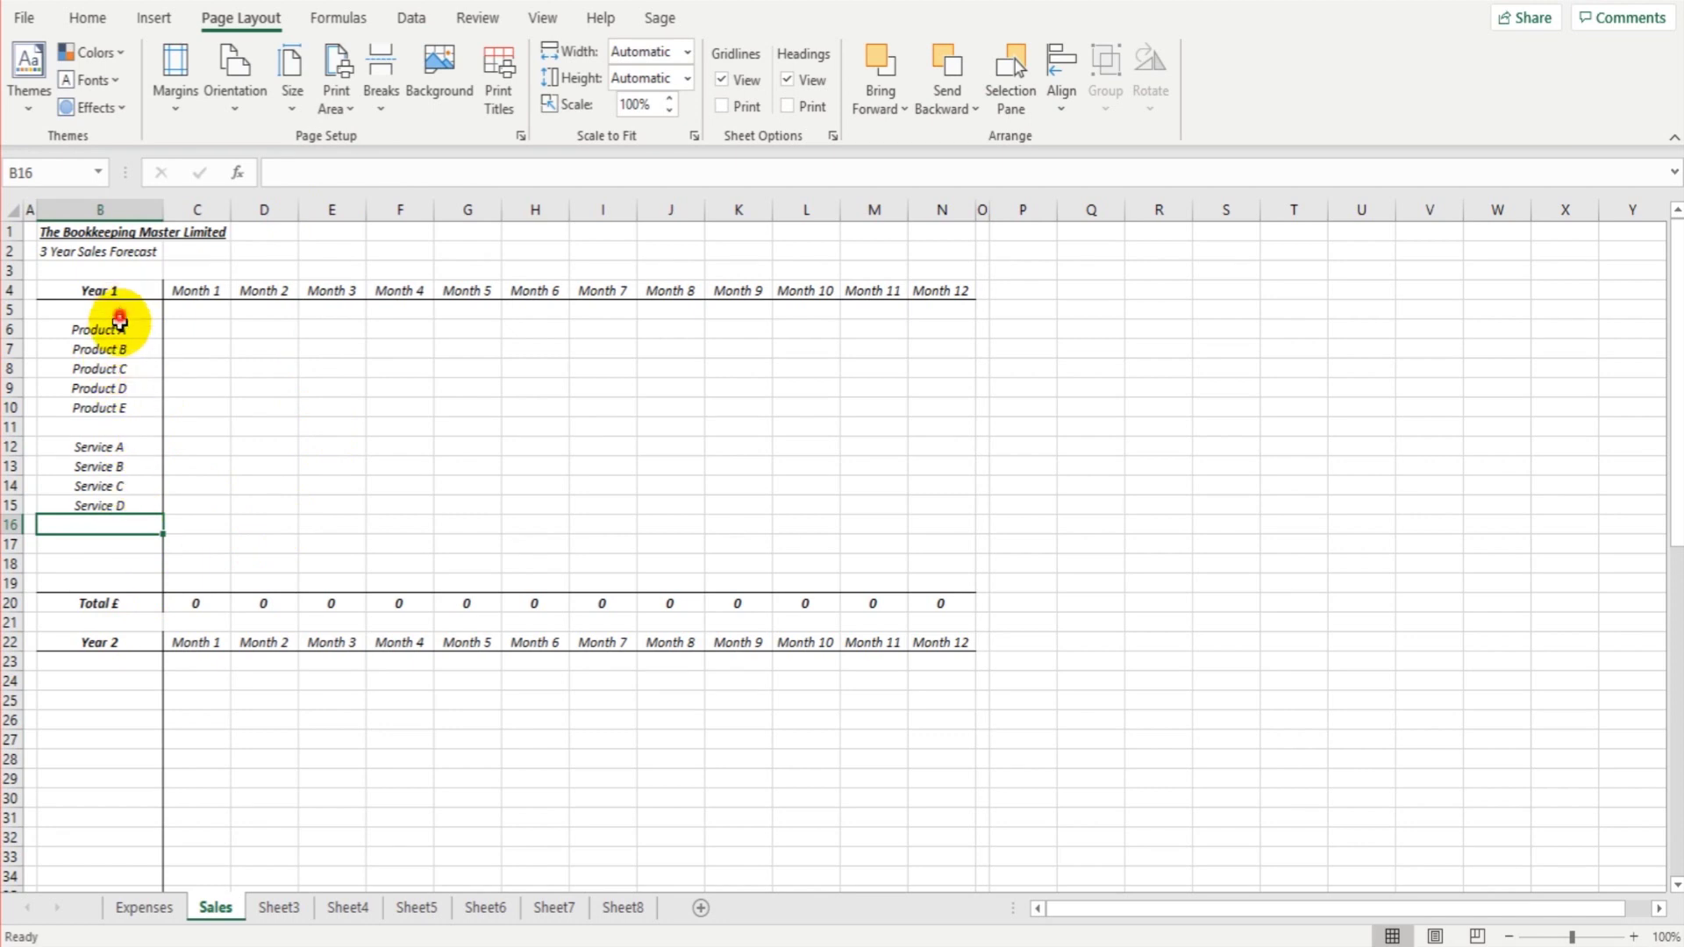
drag(119, 318, 104, 574)
- Copy the Year 1 labels B5:B19 and paste them into the Year 2 block at B23
right_click(119, 370)
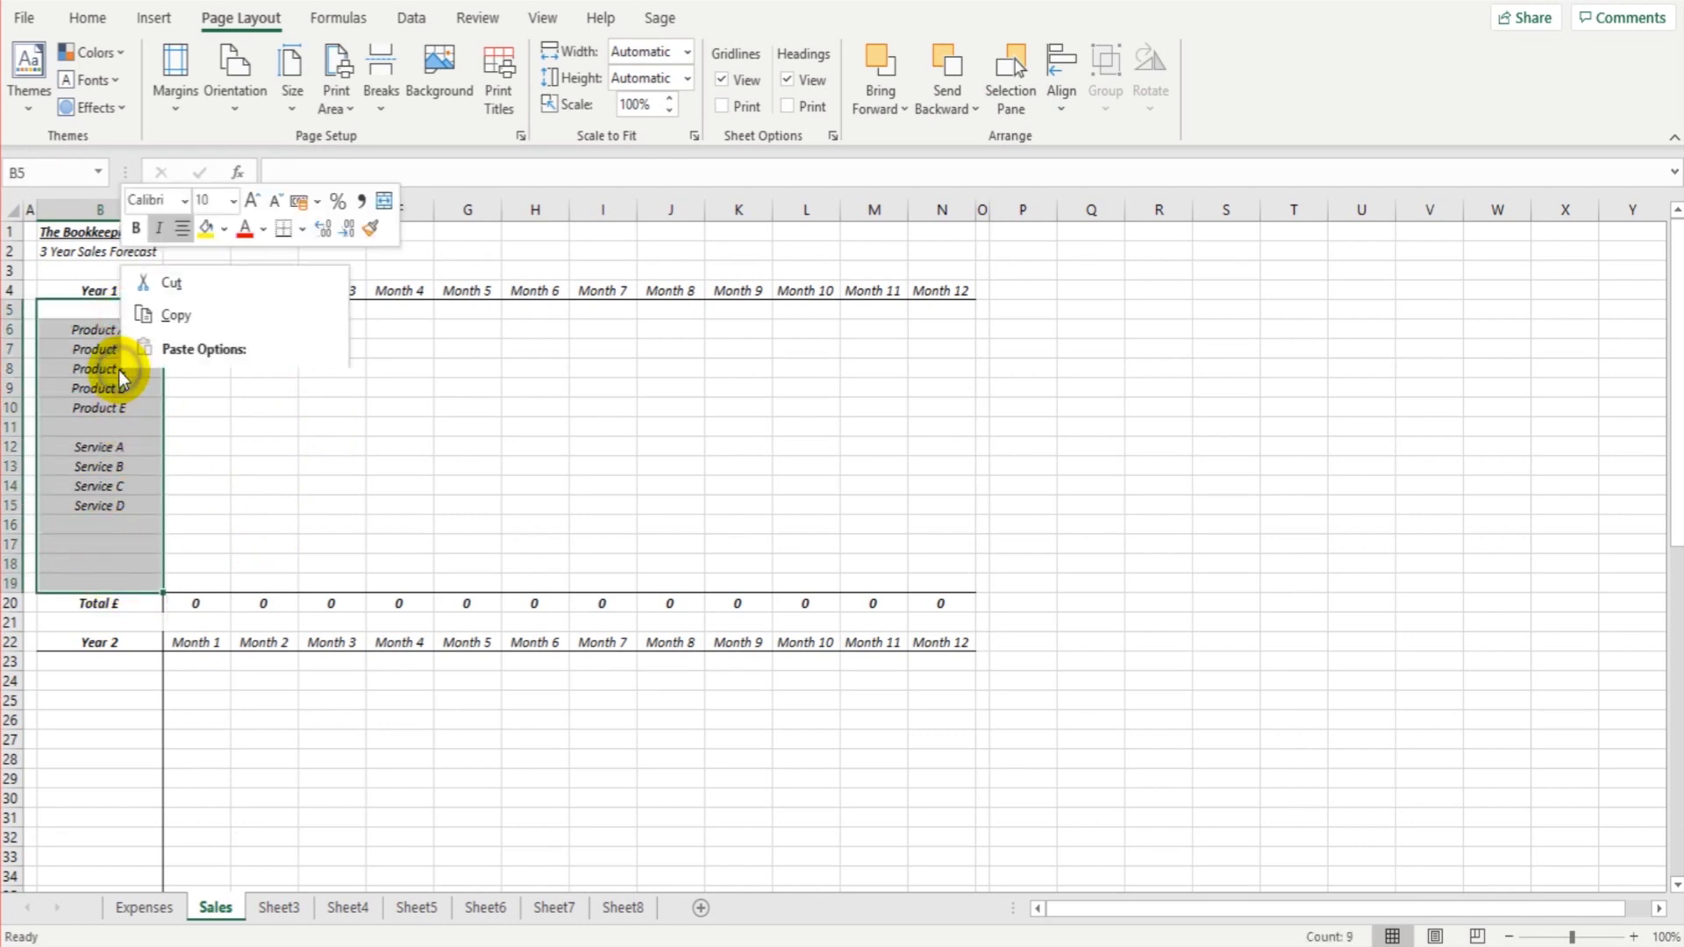
click(177, 318)
scroll(121, 537, down, 2)
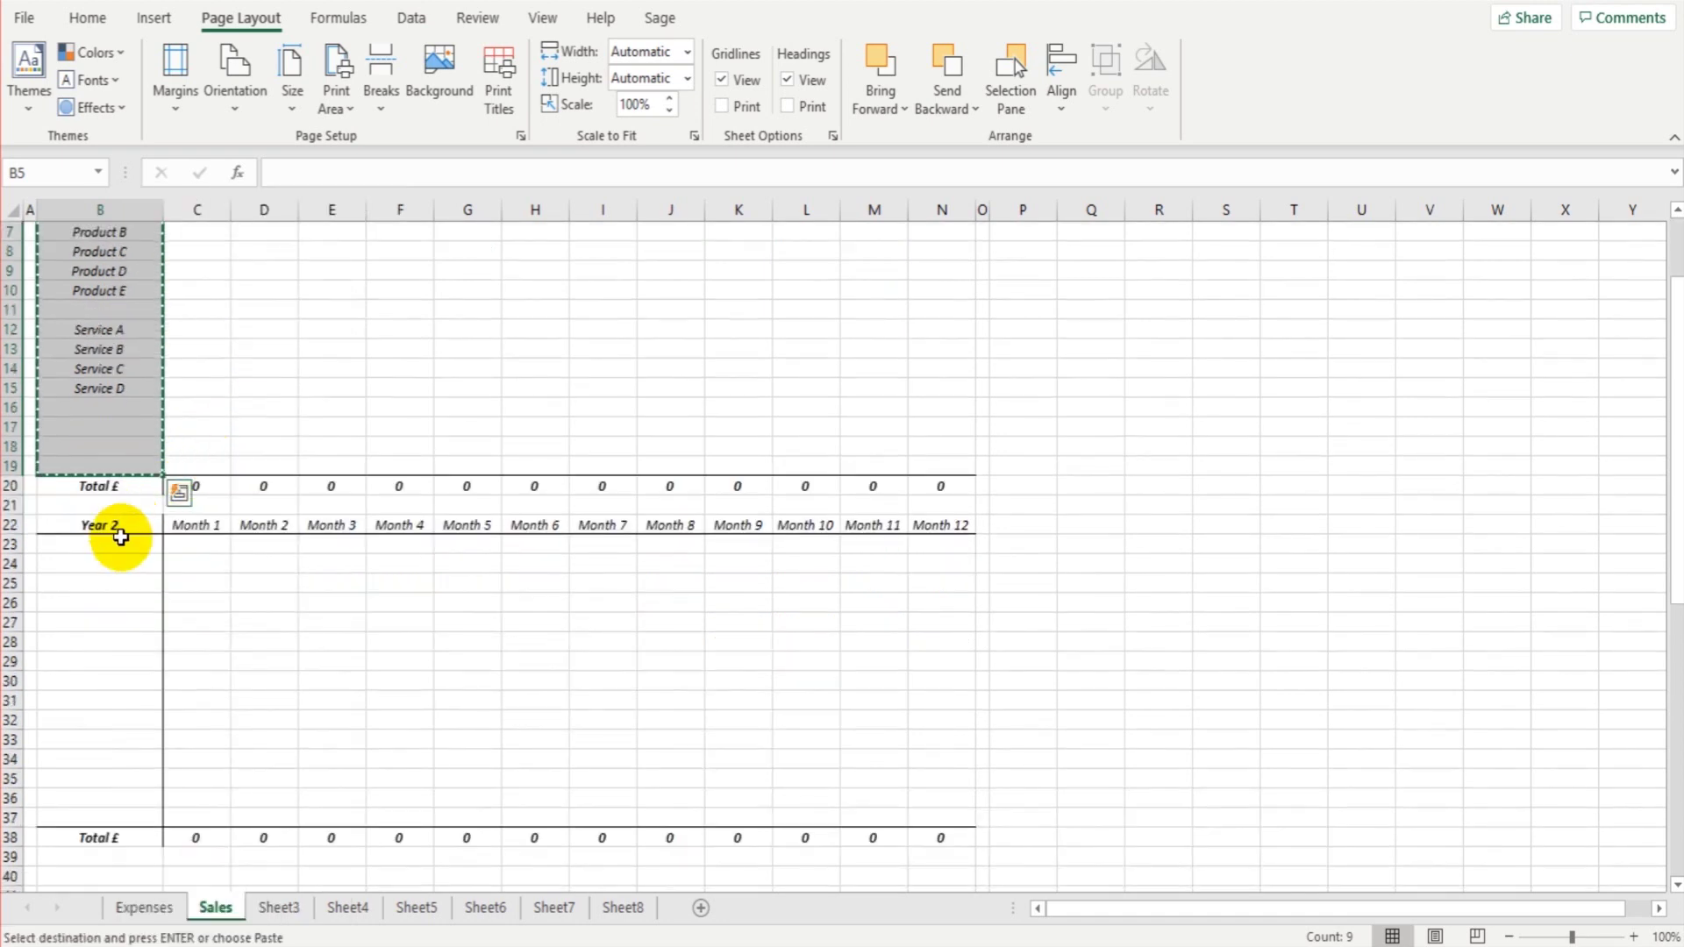
right_click(120, 544)
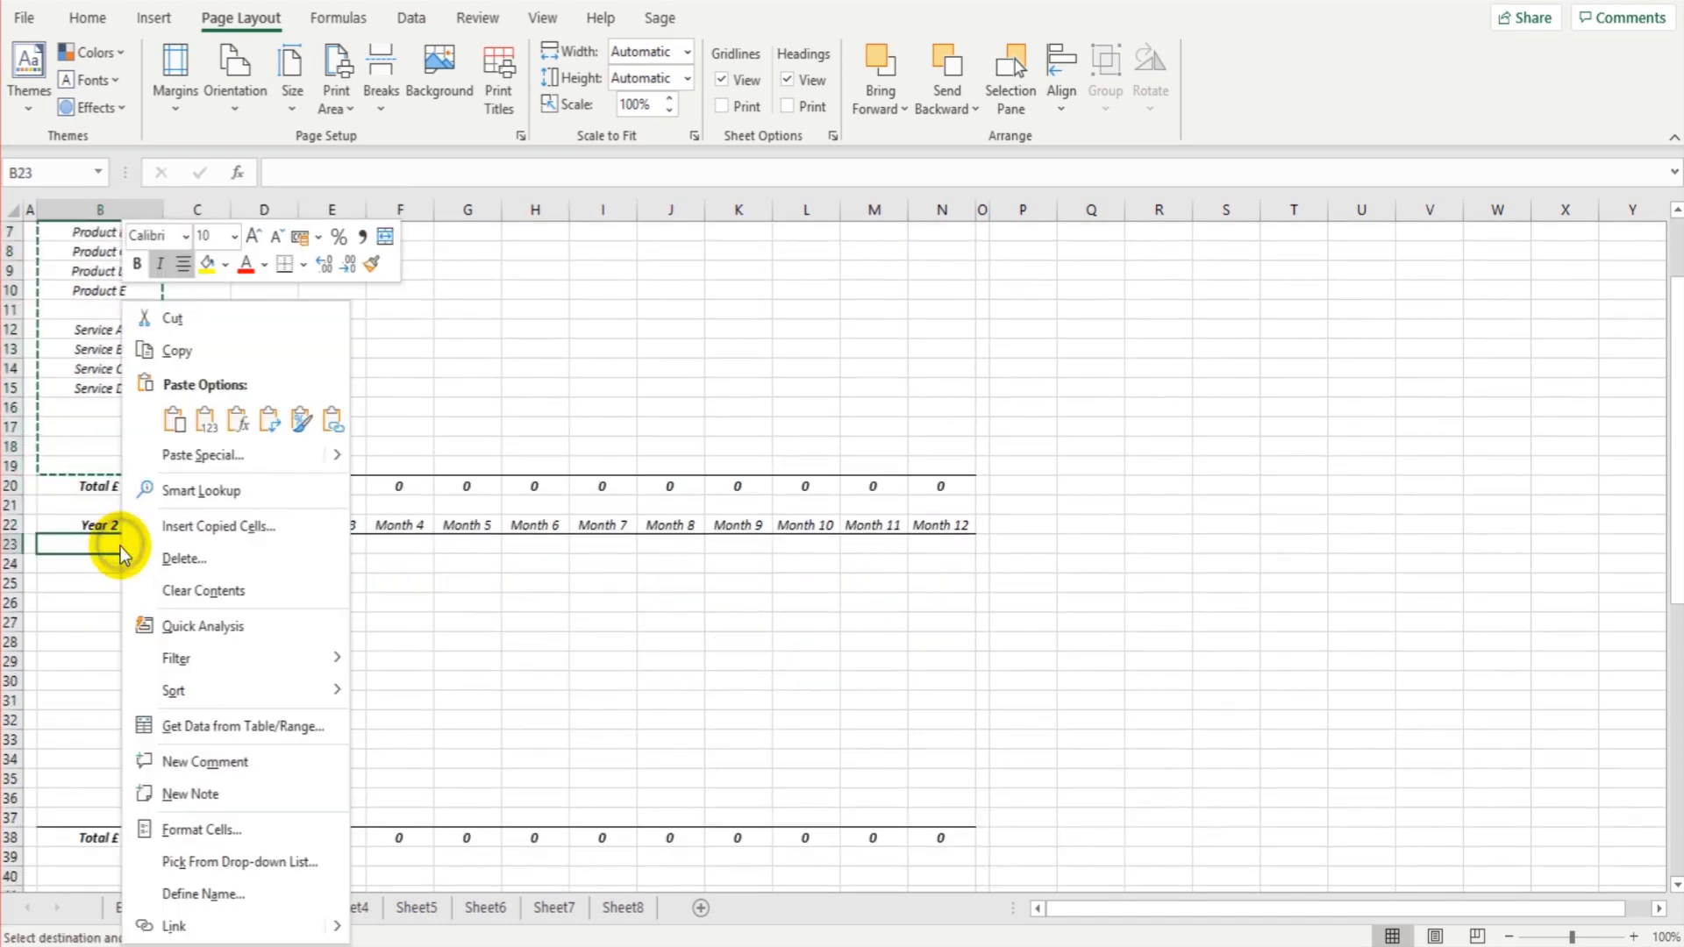
click(173, 421)
click(296, 602)
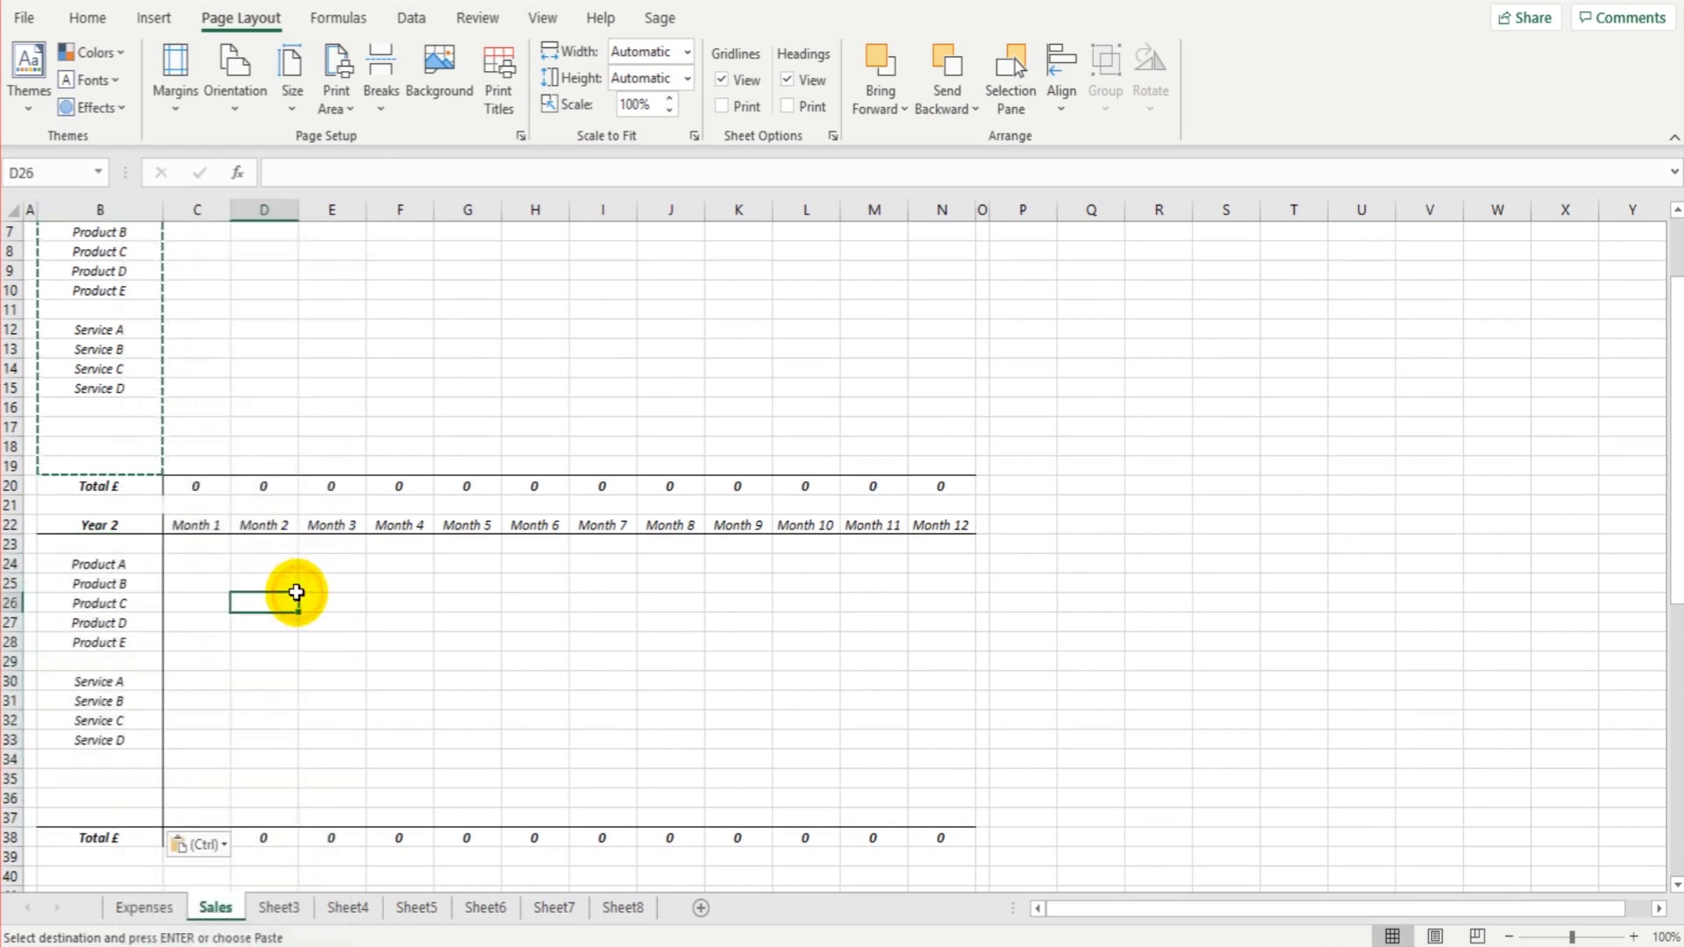
- Paste the same product and service labels into the Year 3 block at B43
scroll(297, 593, down, 7)
right_click(120, 526)
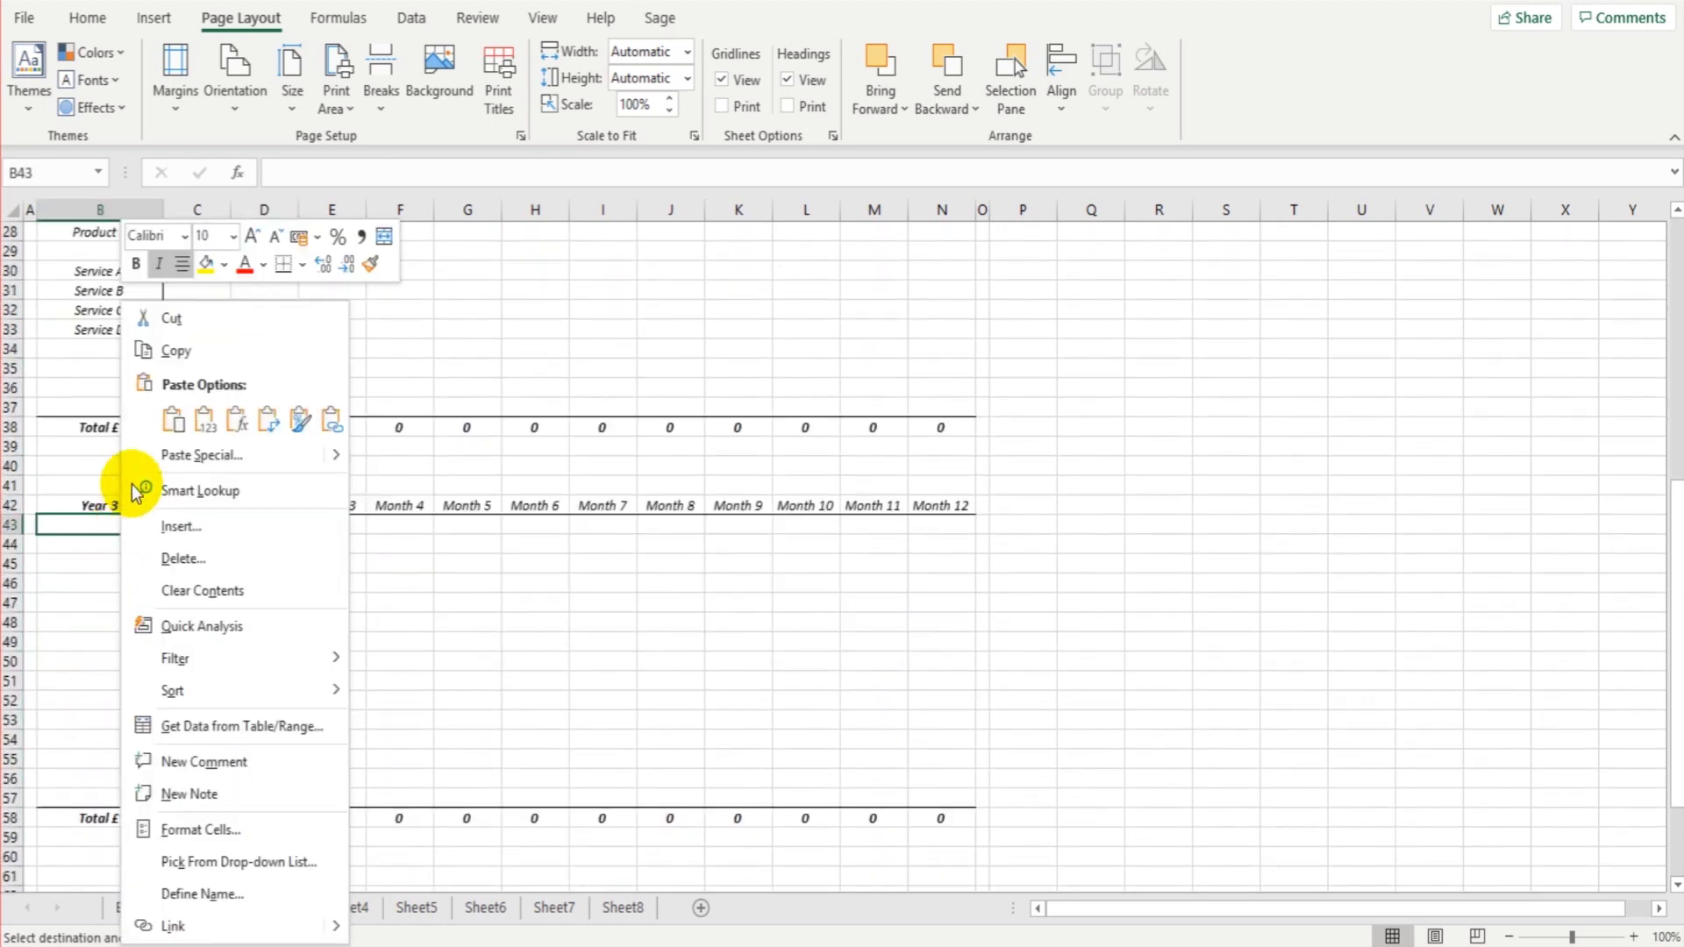
click(173, 421)
click(263, 588)
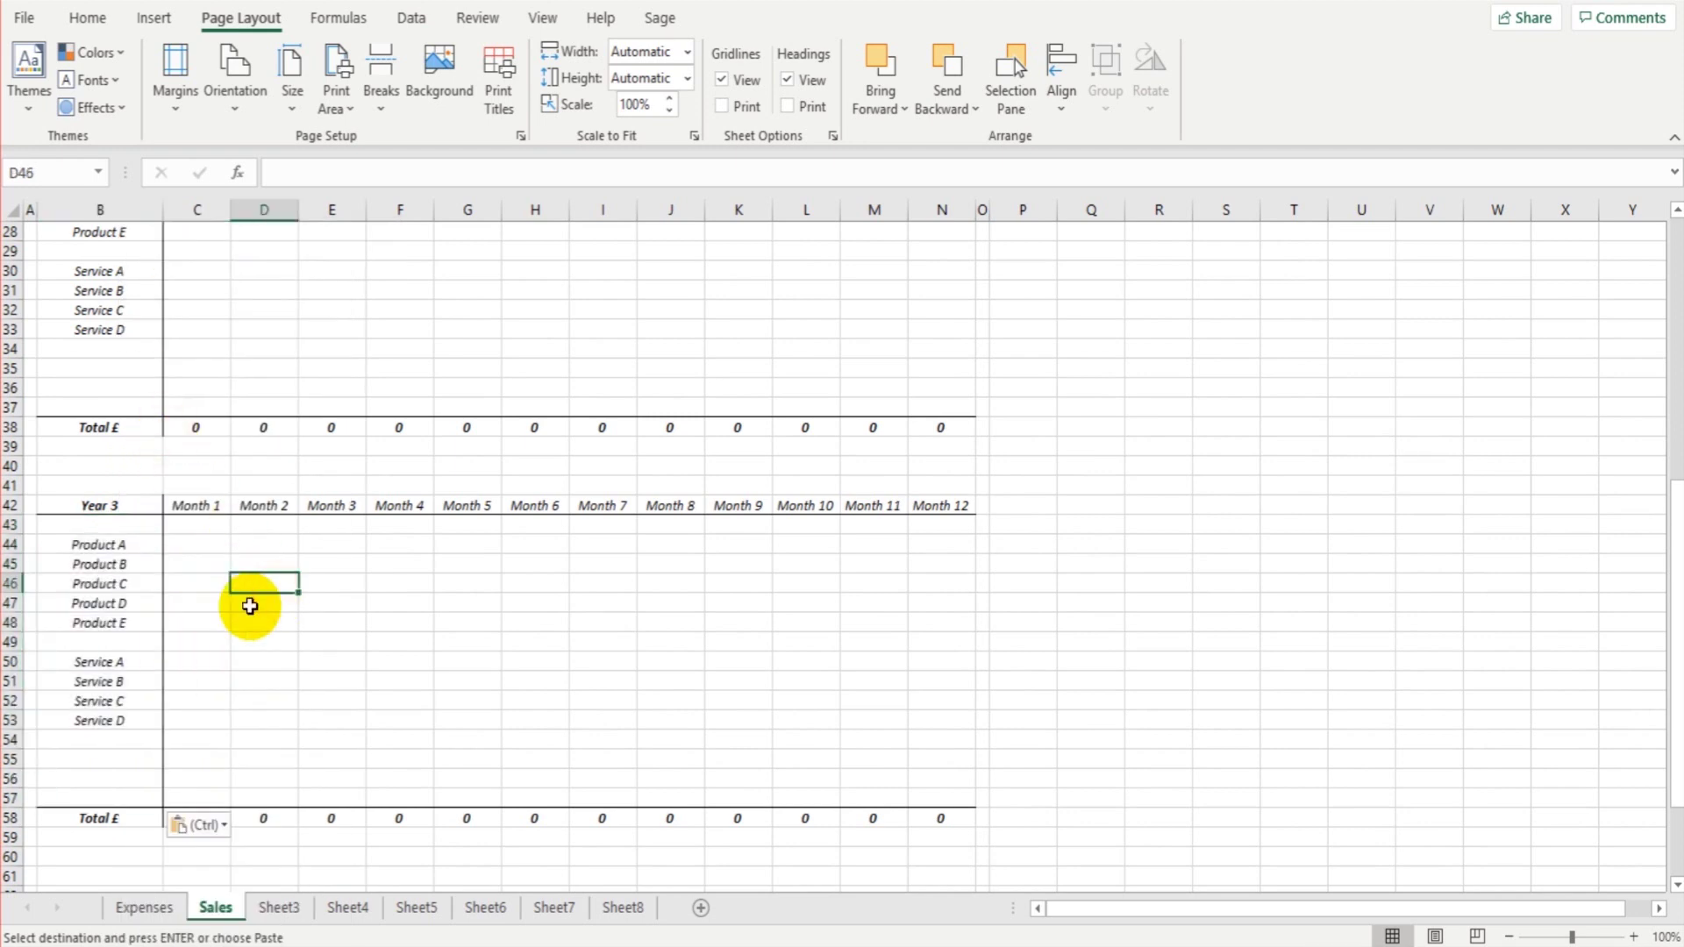
scroll(250, 606, up, 9)
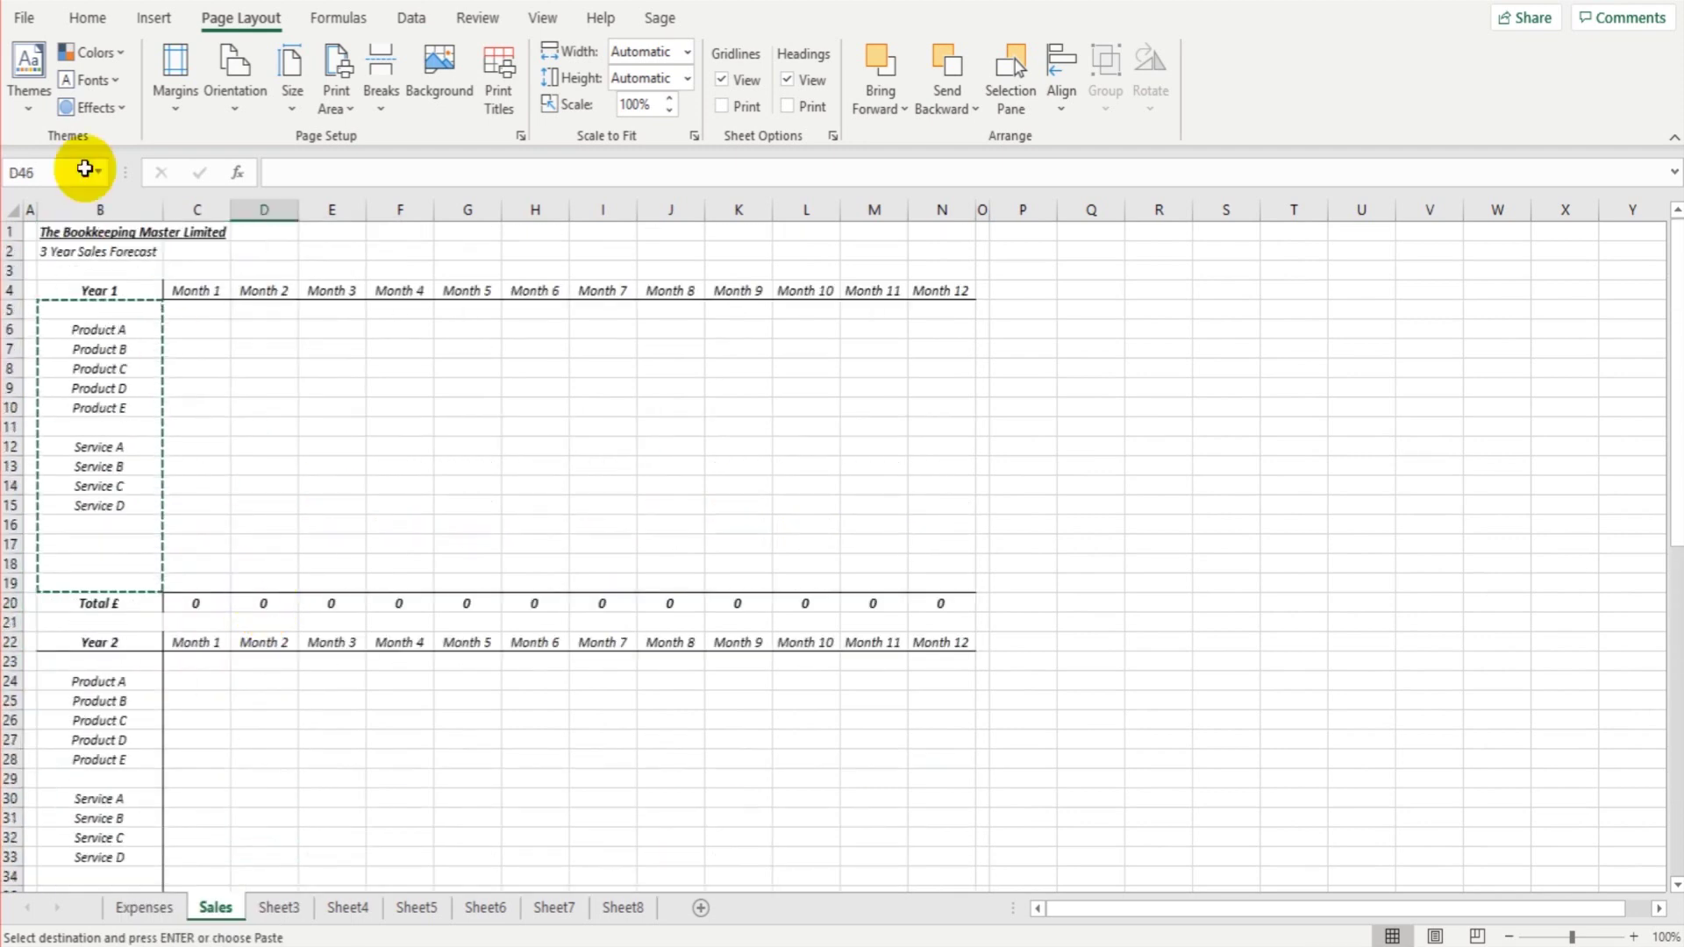
- Check the Sales sheet's print preview, then switch its orientation to landscape
click(26, 19)
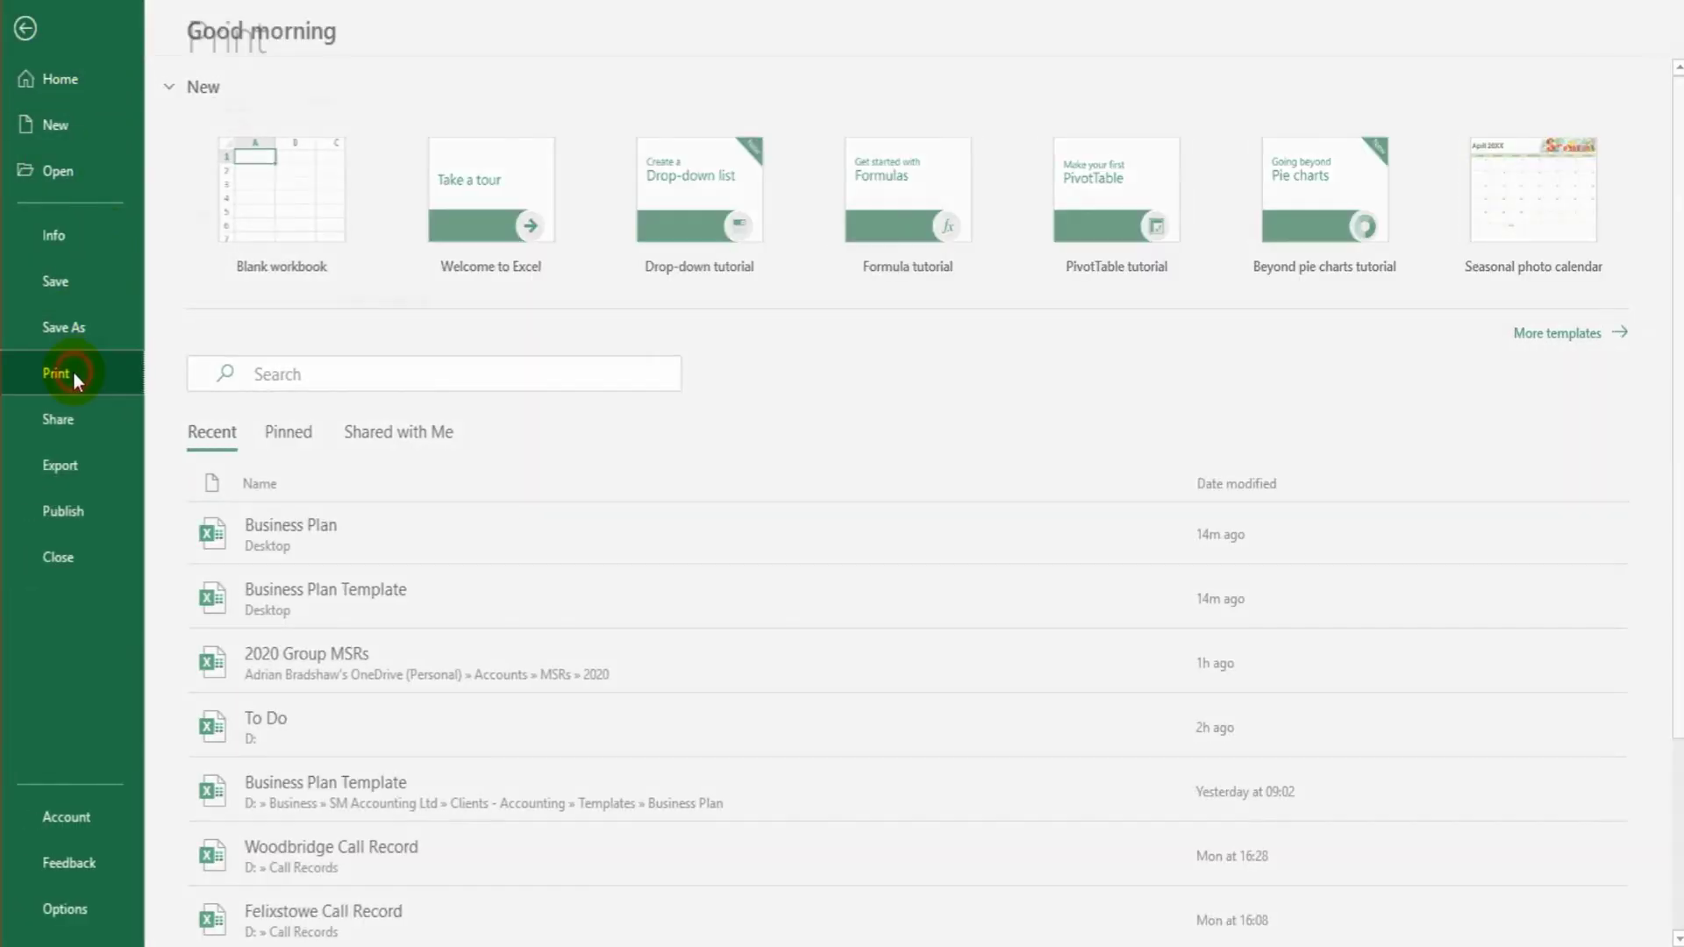
click(72, 373)
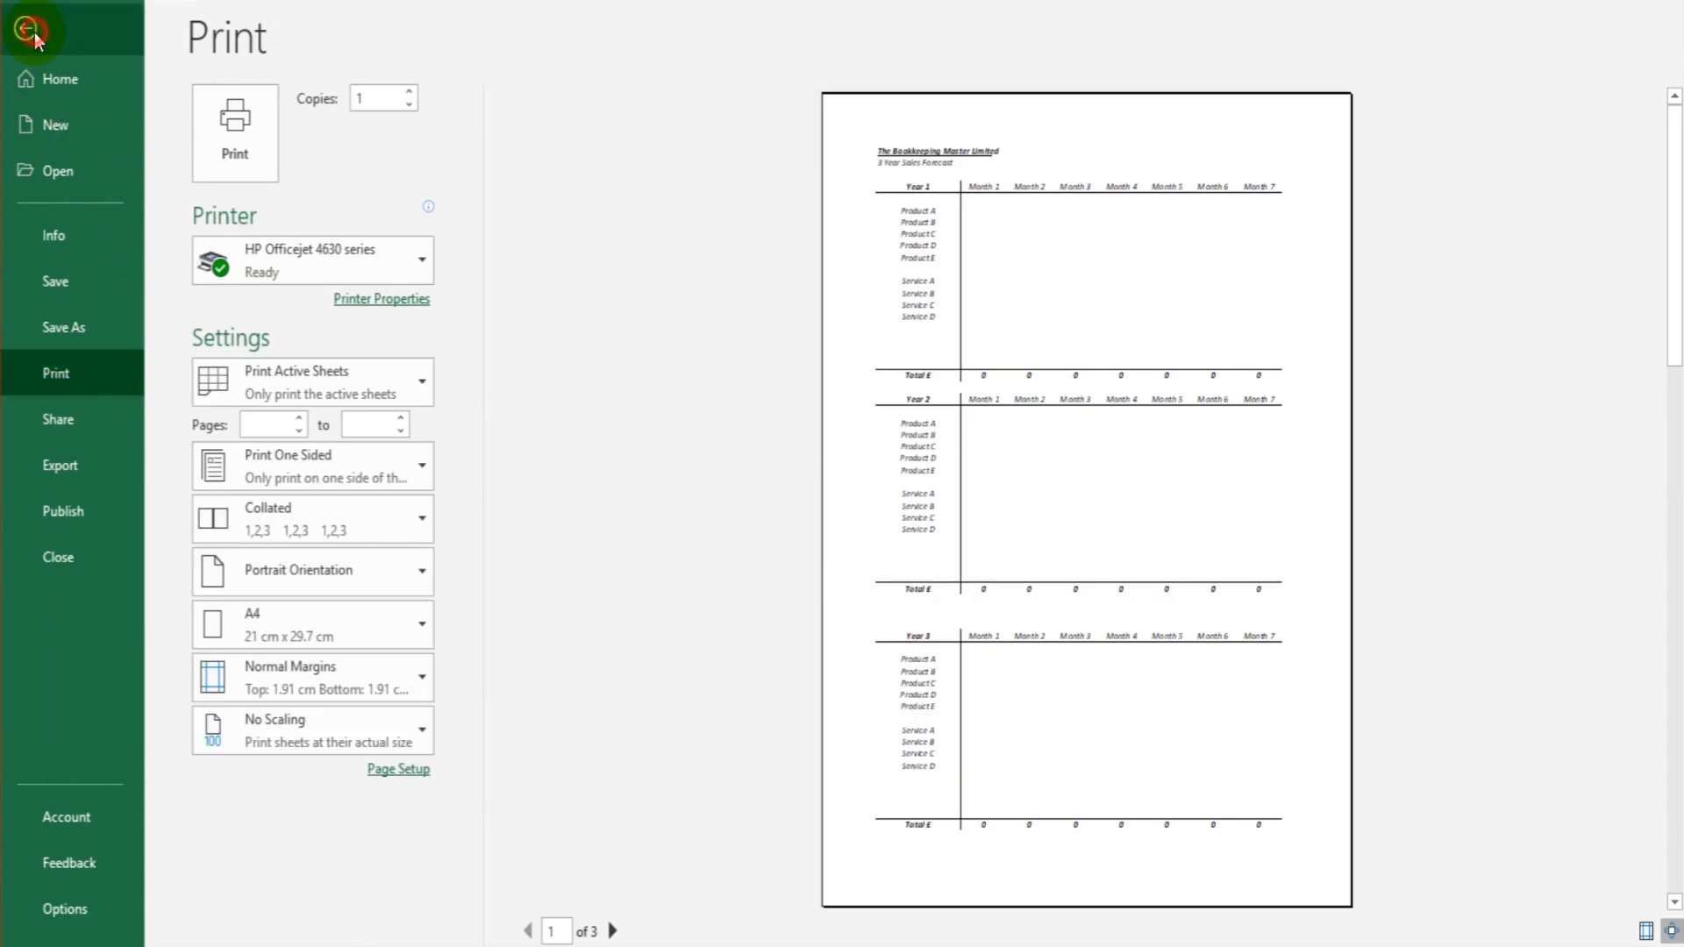
click(26, 28)
click(235, 93)
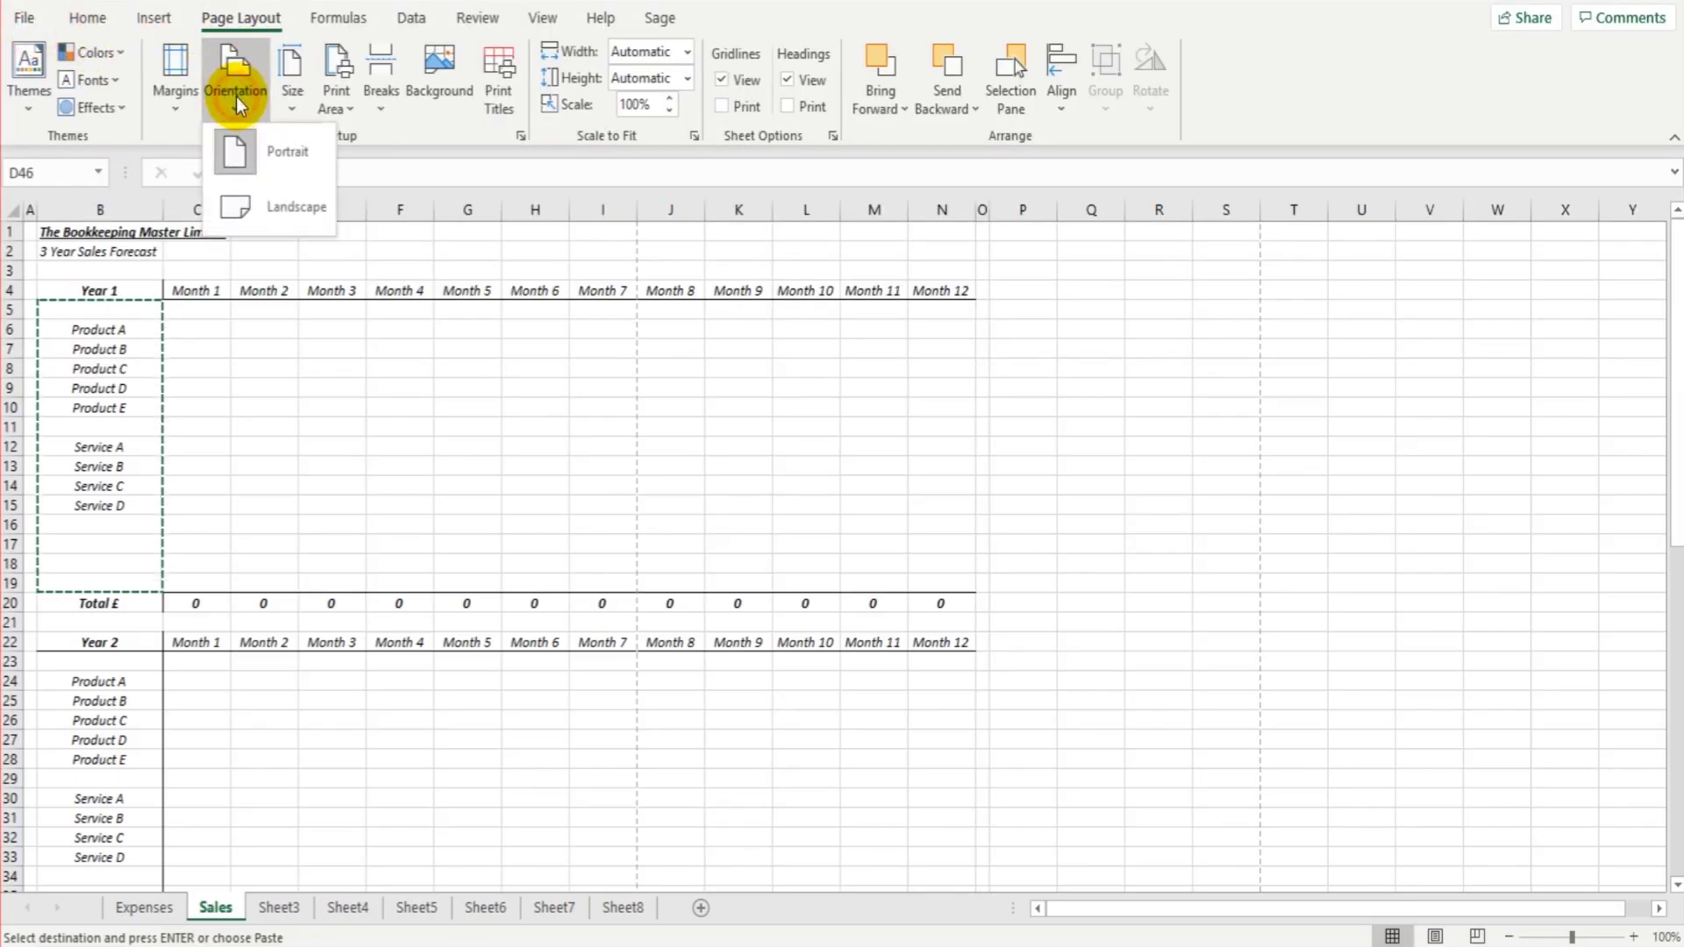
click(276, 209)
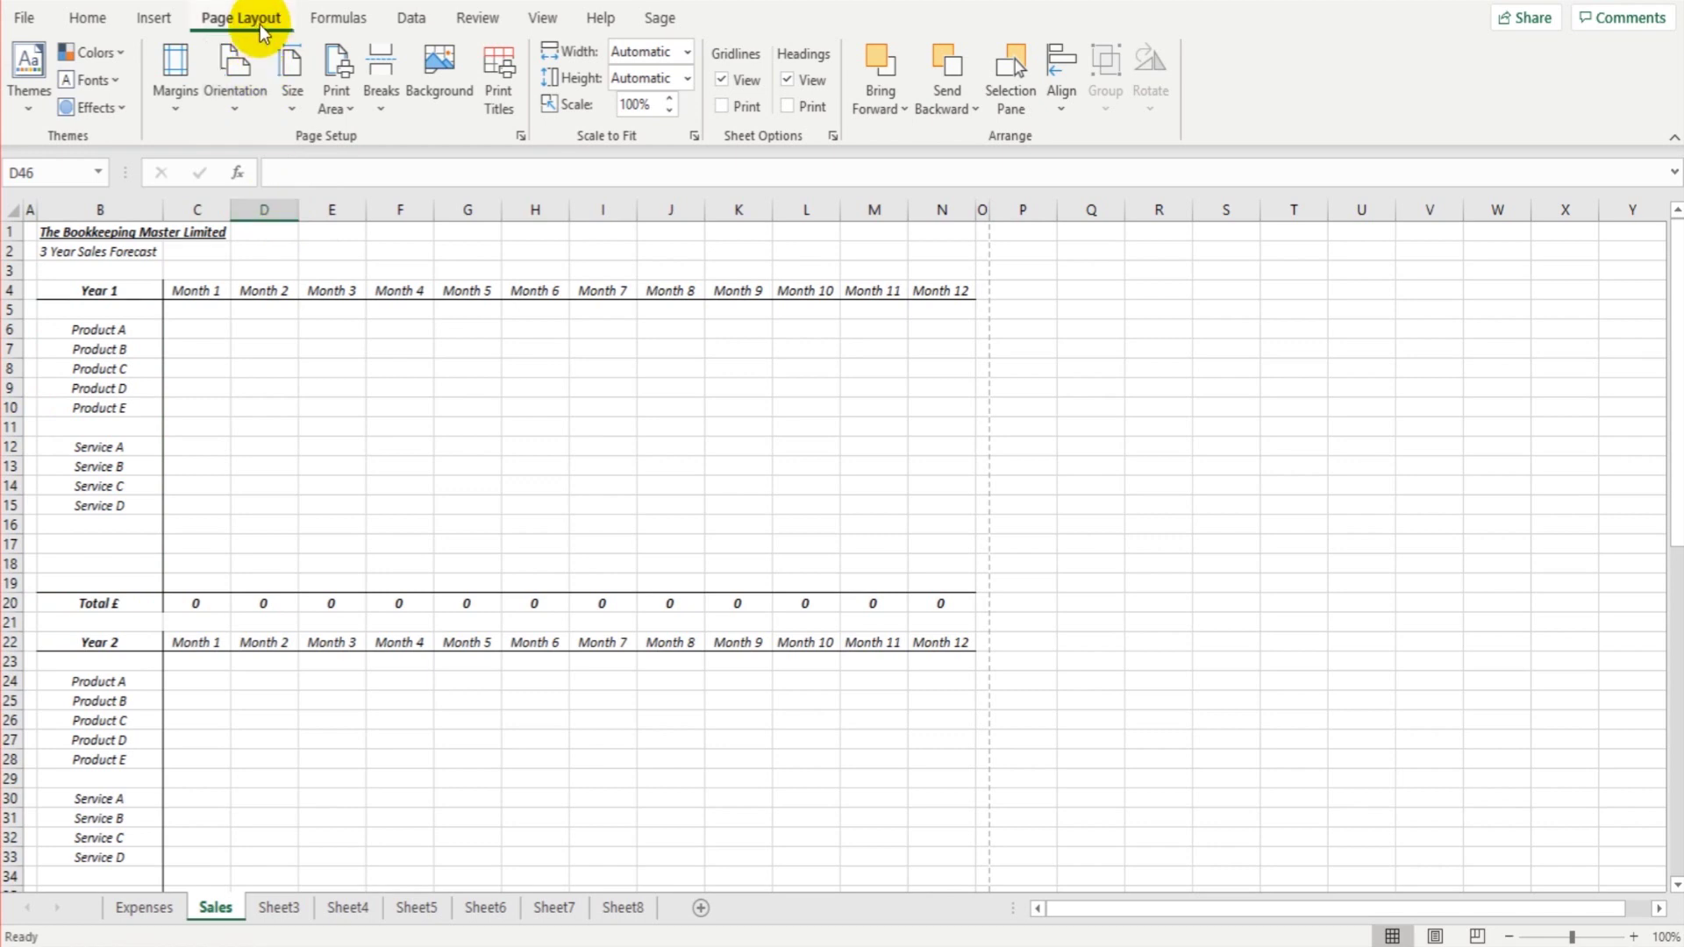
- Review the landscape print preview across both pages and return to the Sales worksheet
click(35, 18)
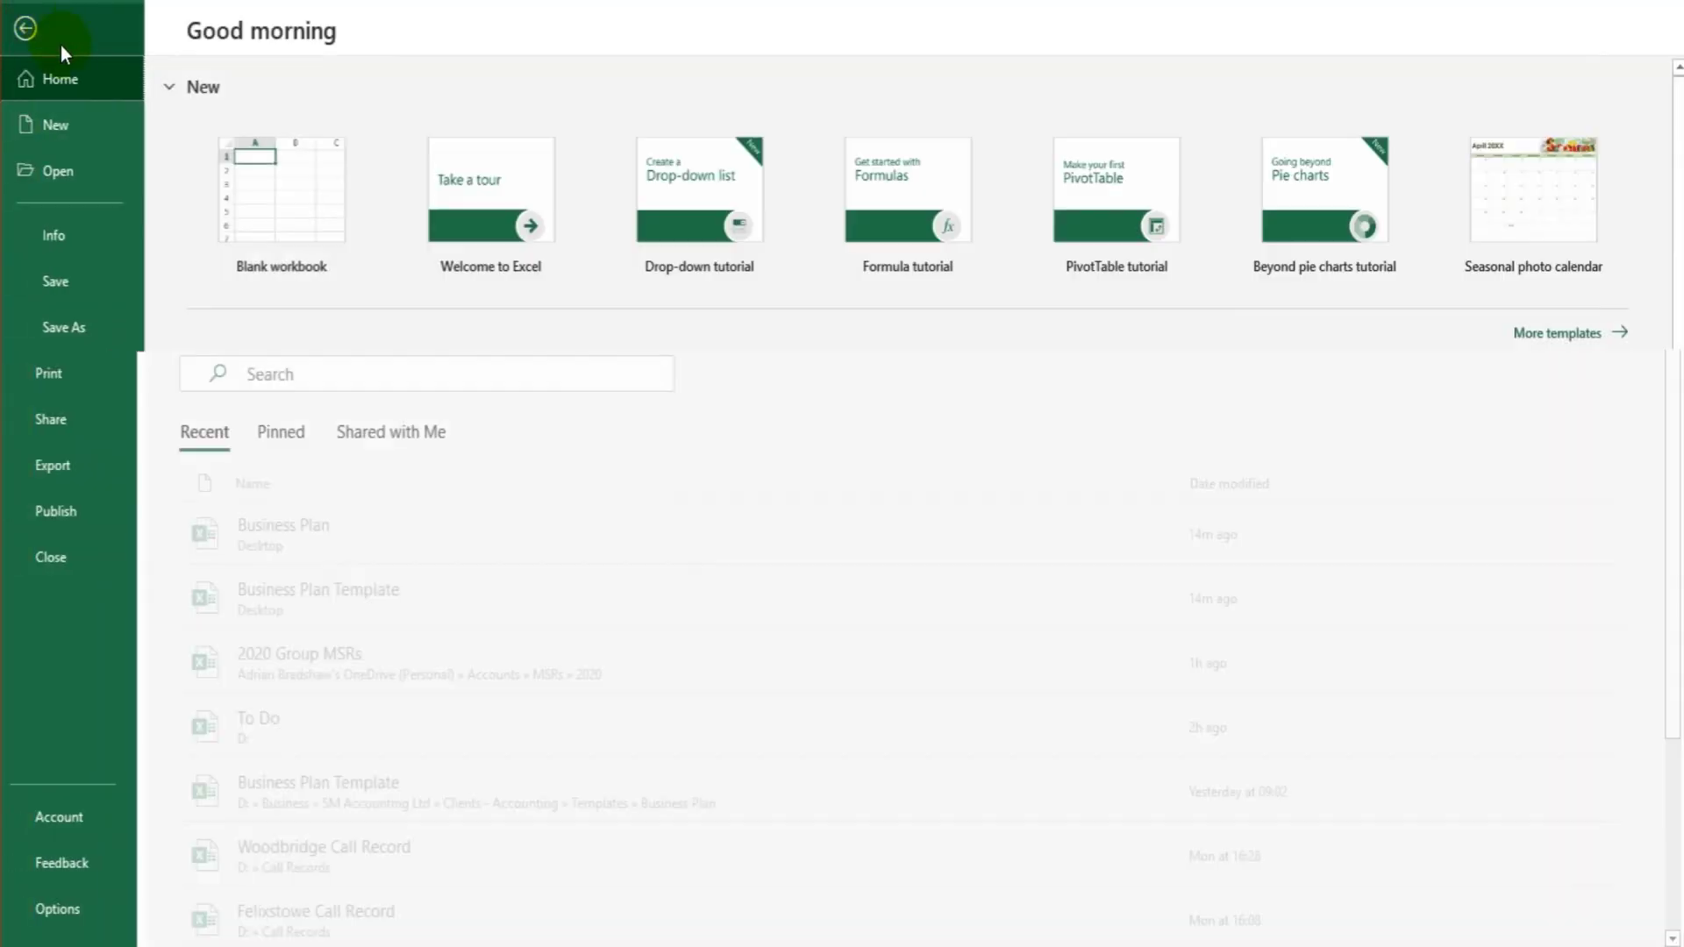
click(75, 368)
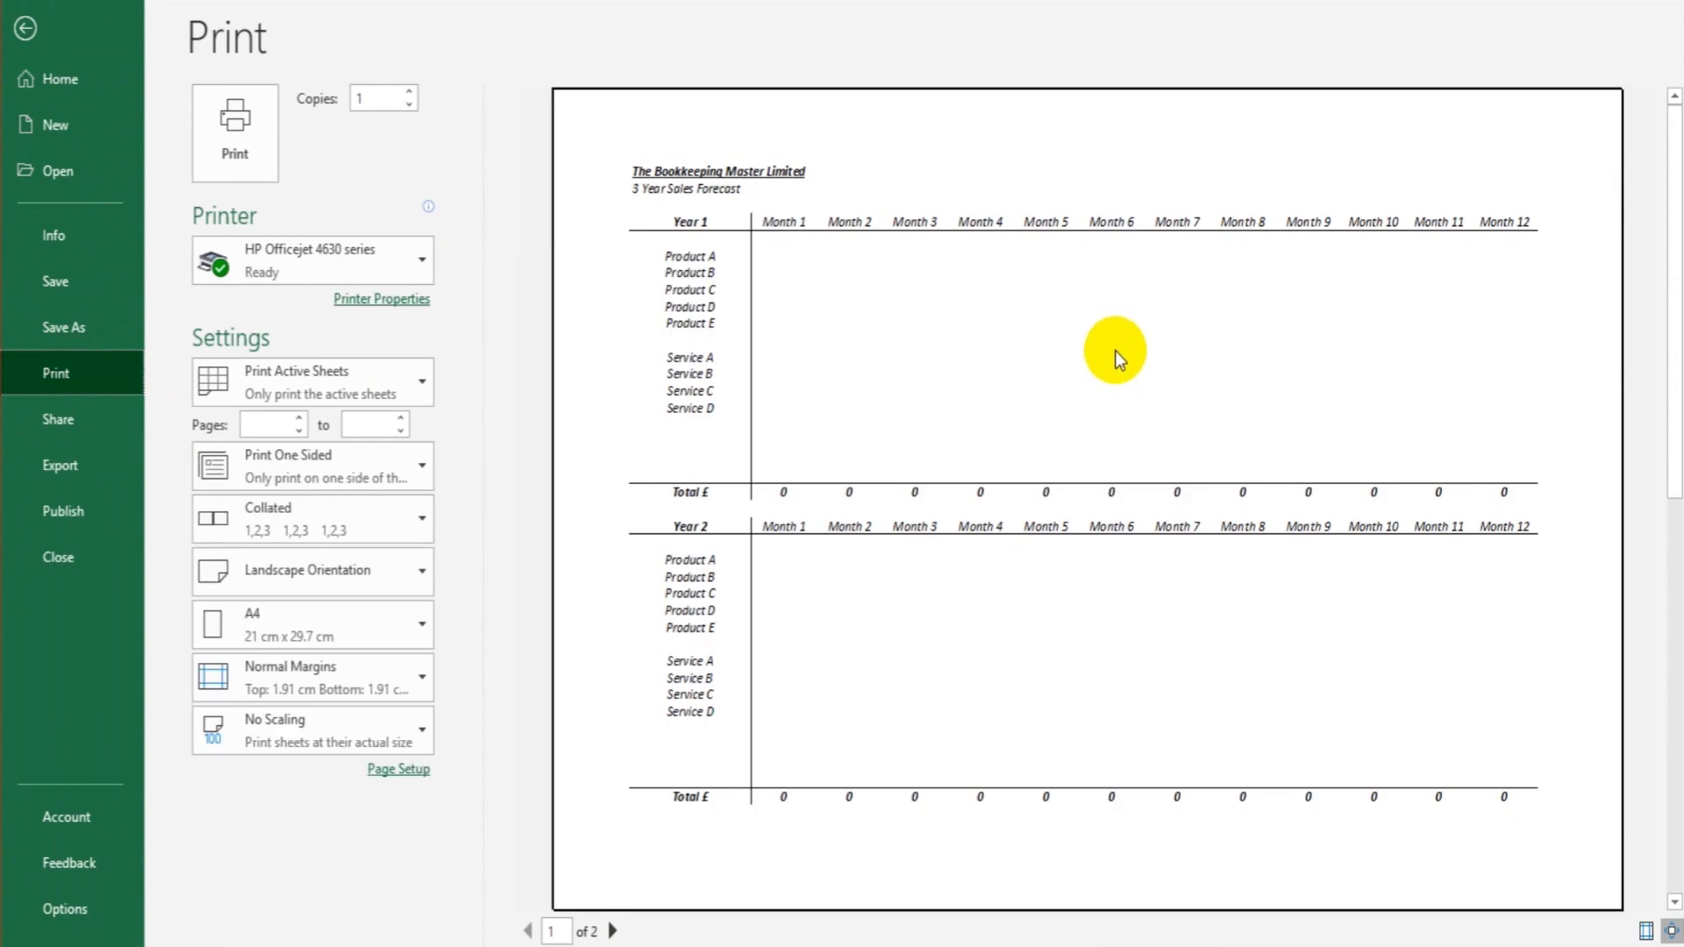
scroll(1114, 350, down, 1)
scroll(1114, 350, up, 1)
click(31, 35)
click(387, 426)
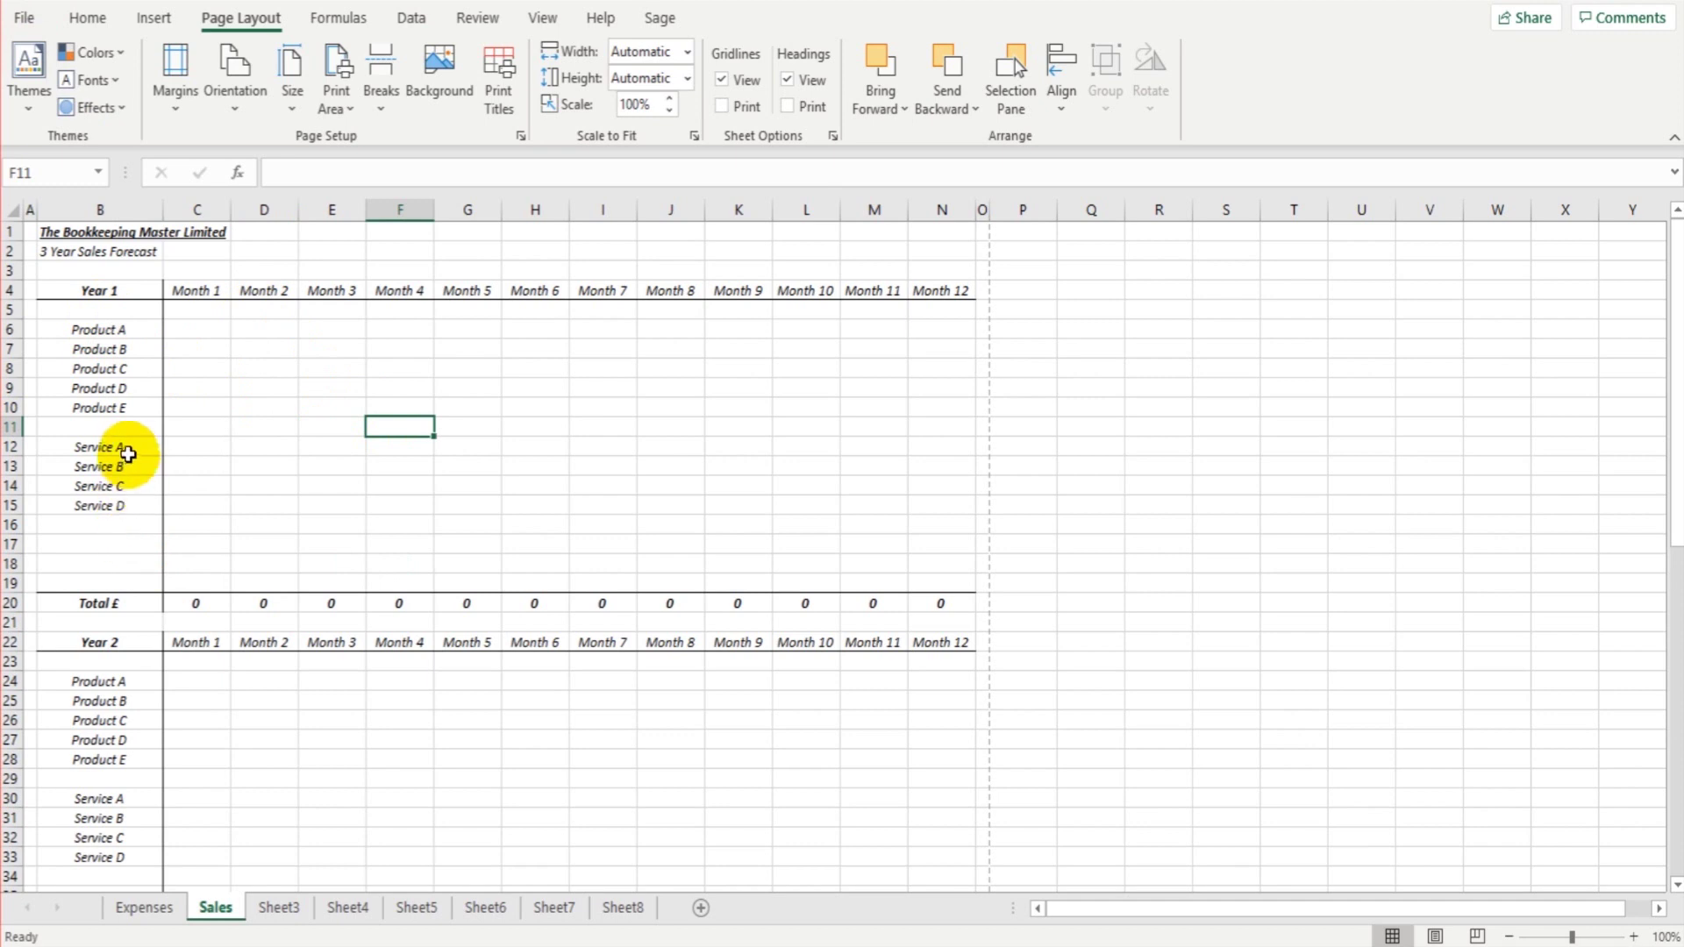
click(127, 331)
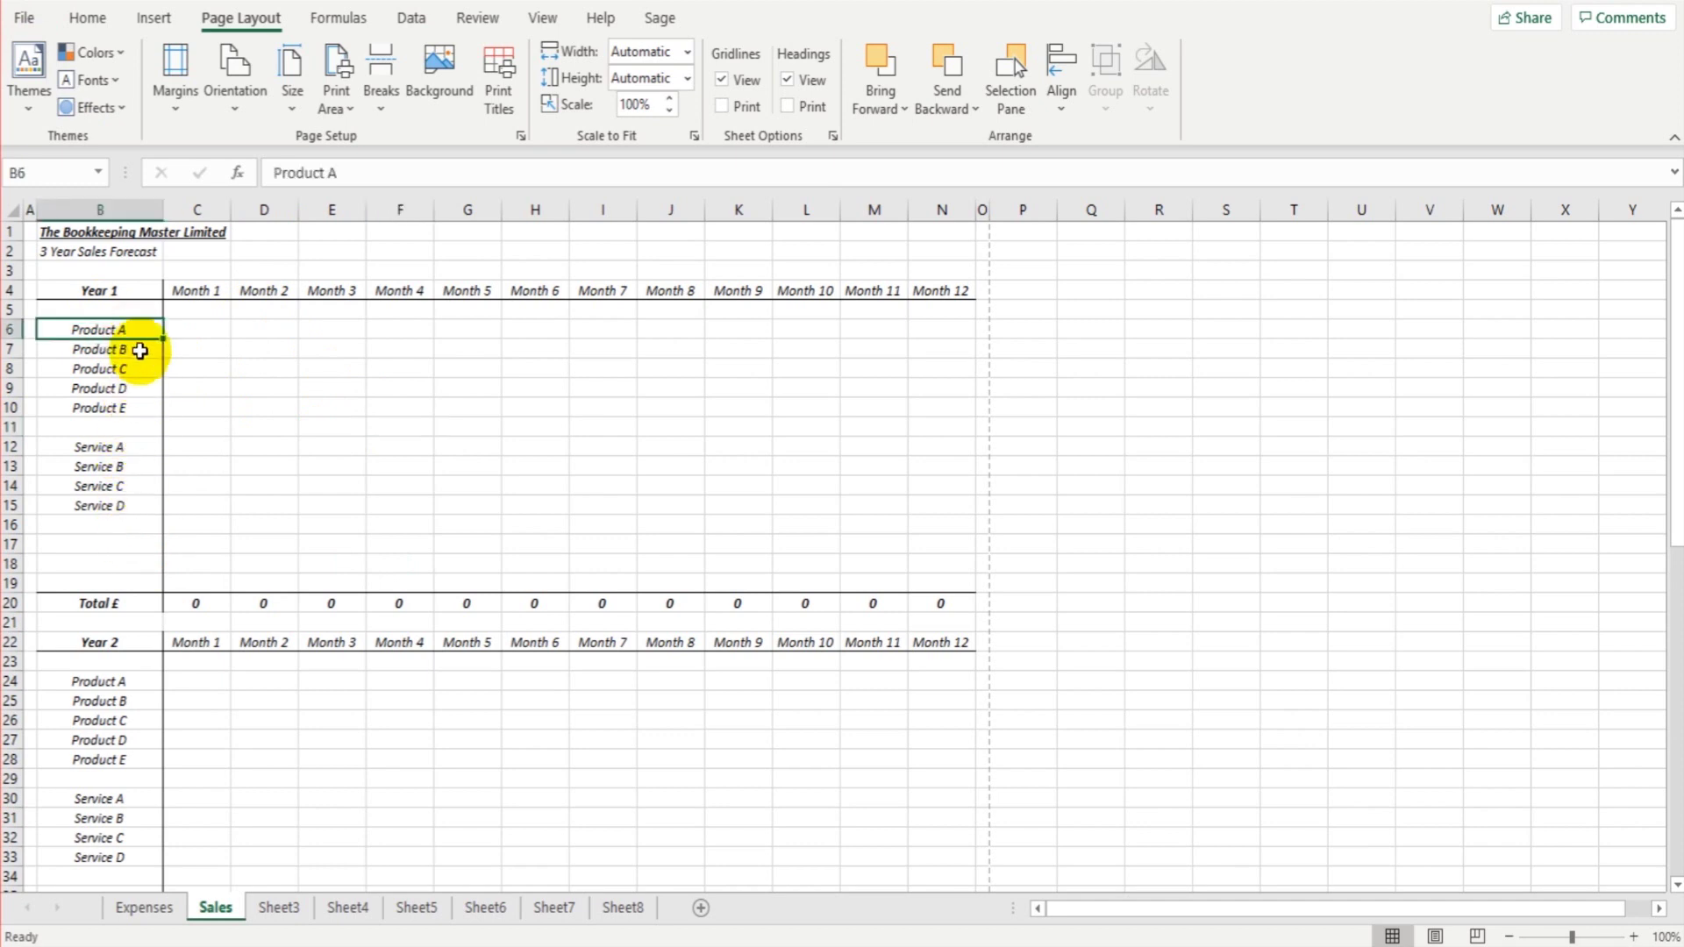
click(141, 351)
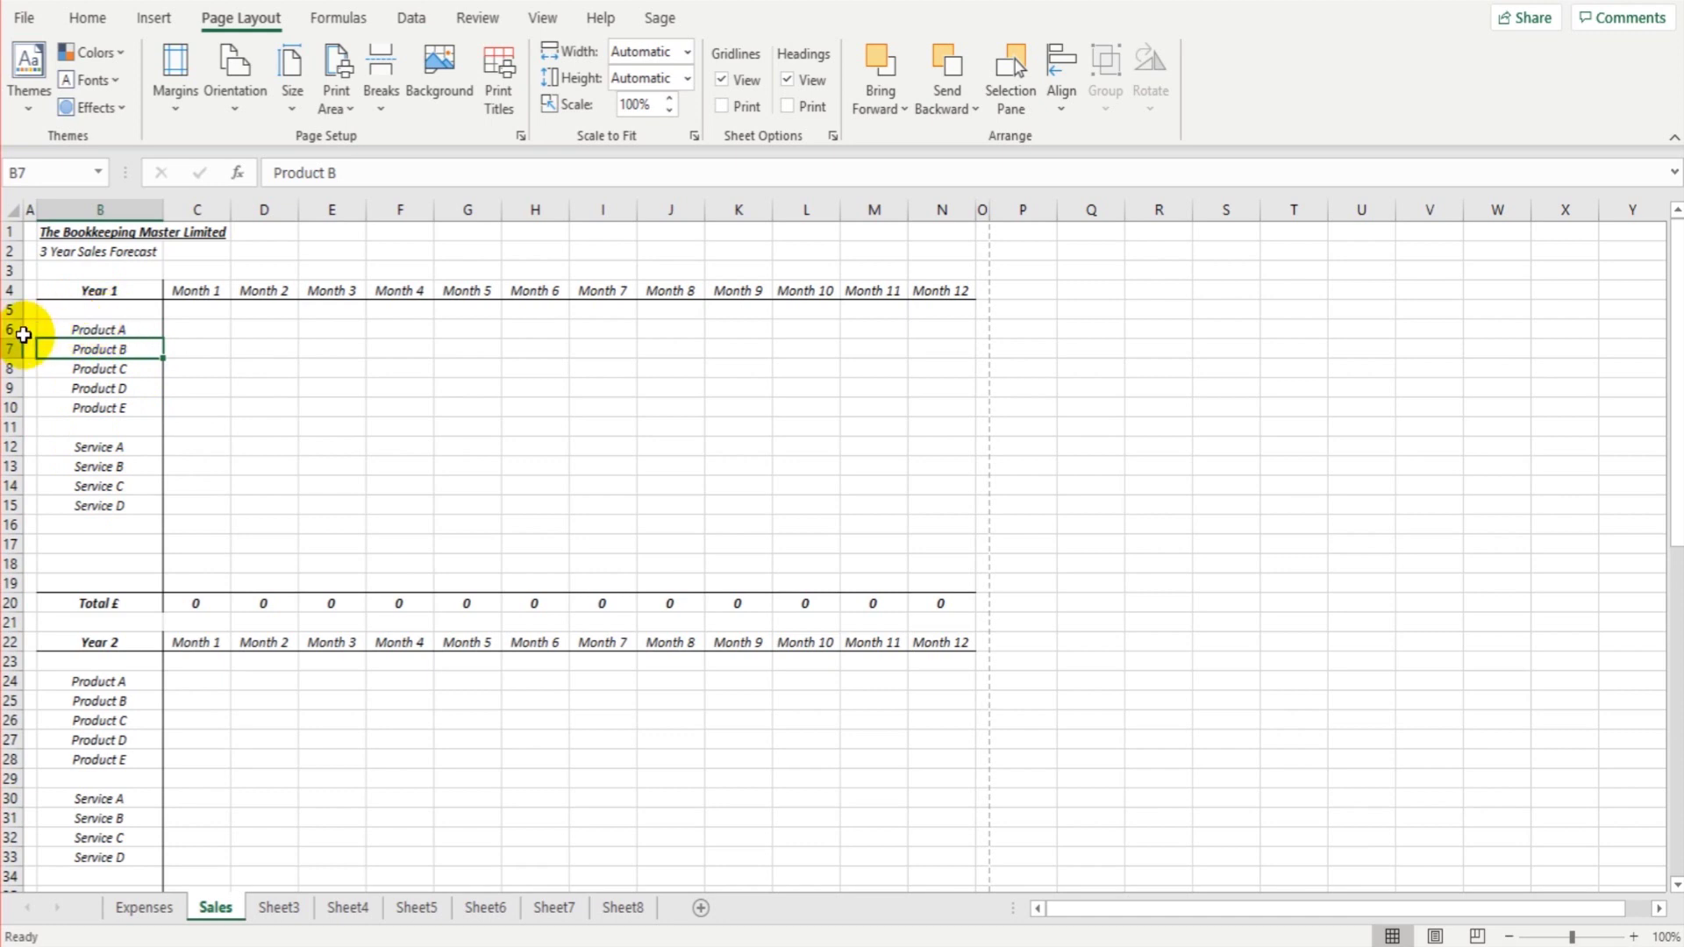
click(12, 388)
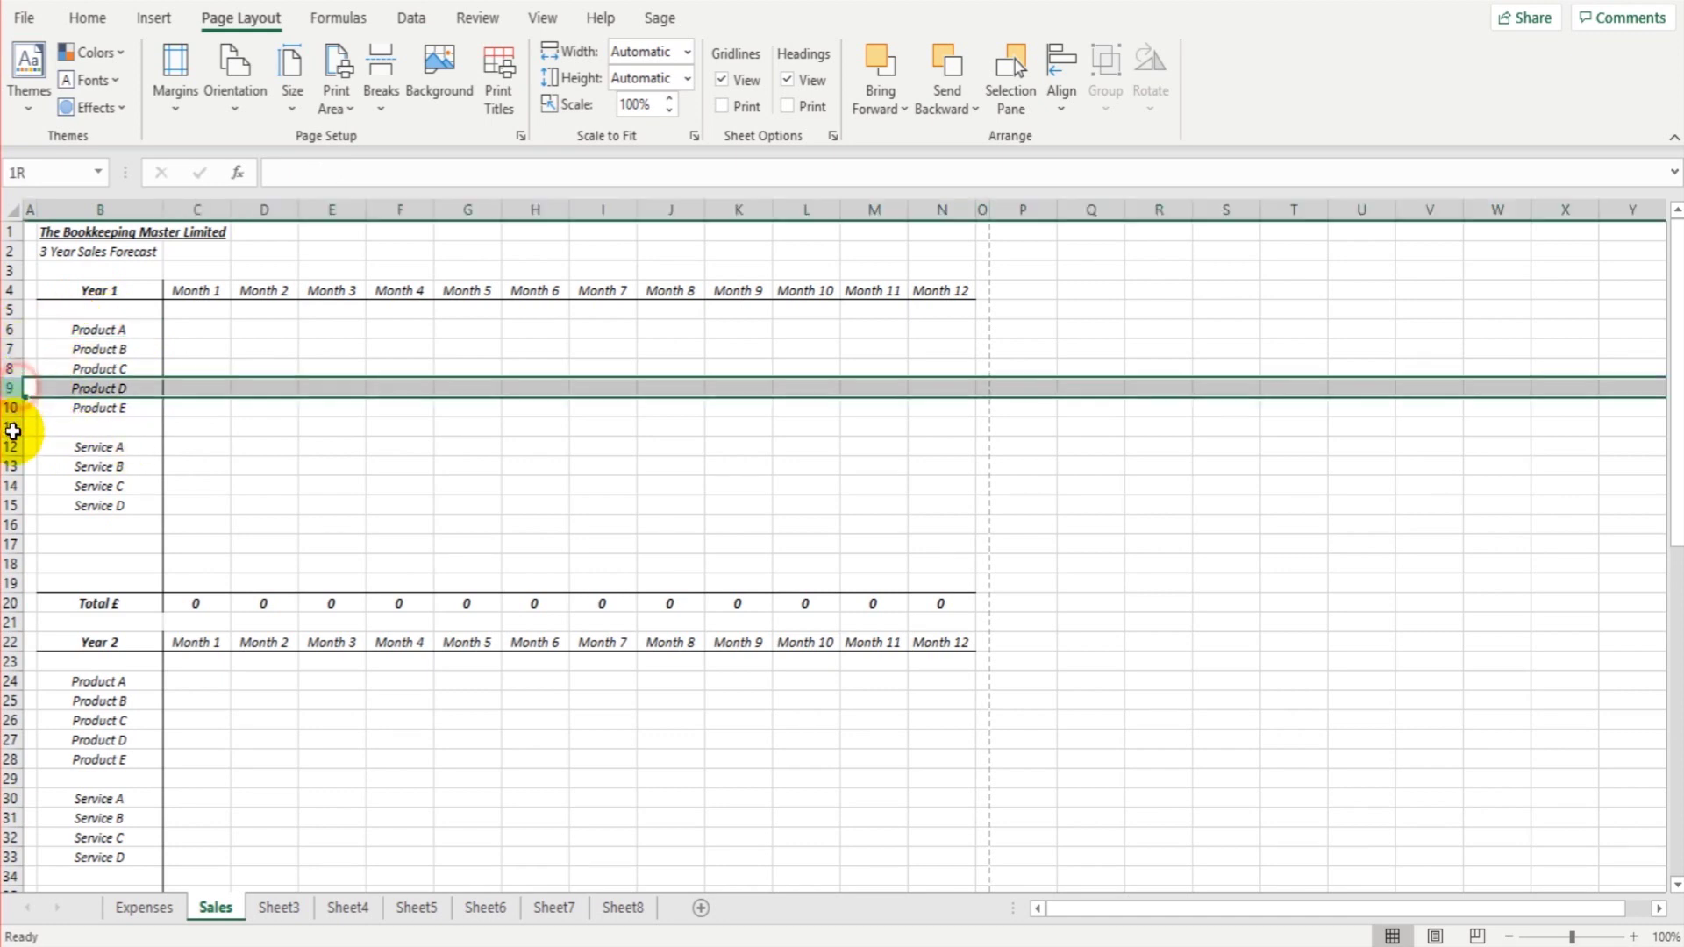
drag(12, 431, 11, 564)
right_click(13, 474)
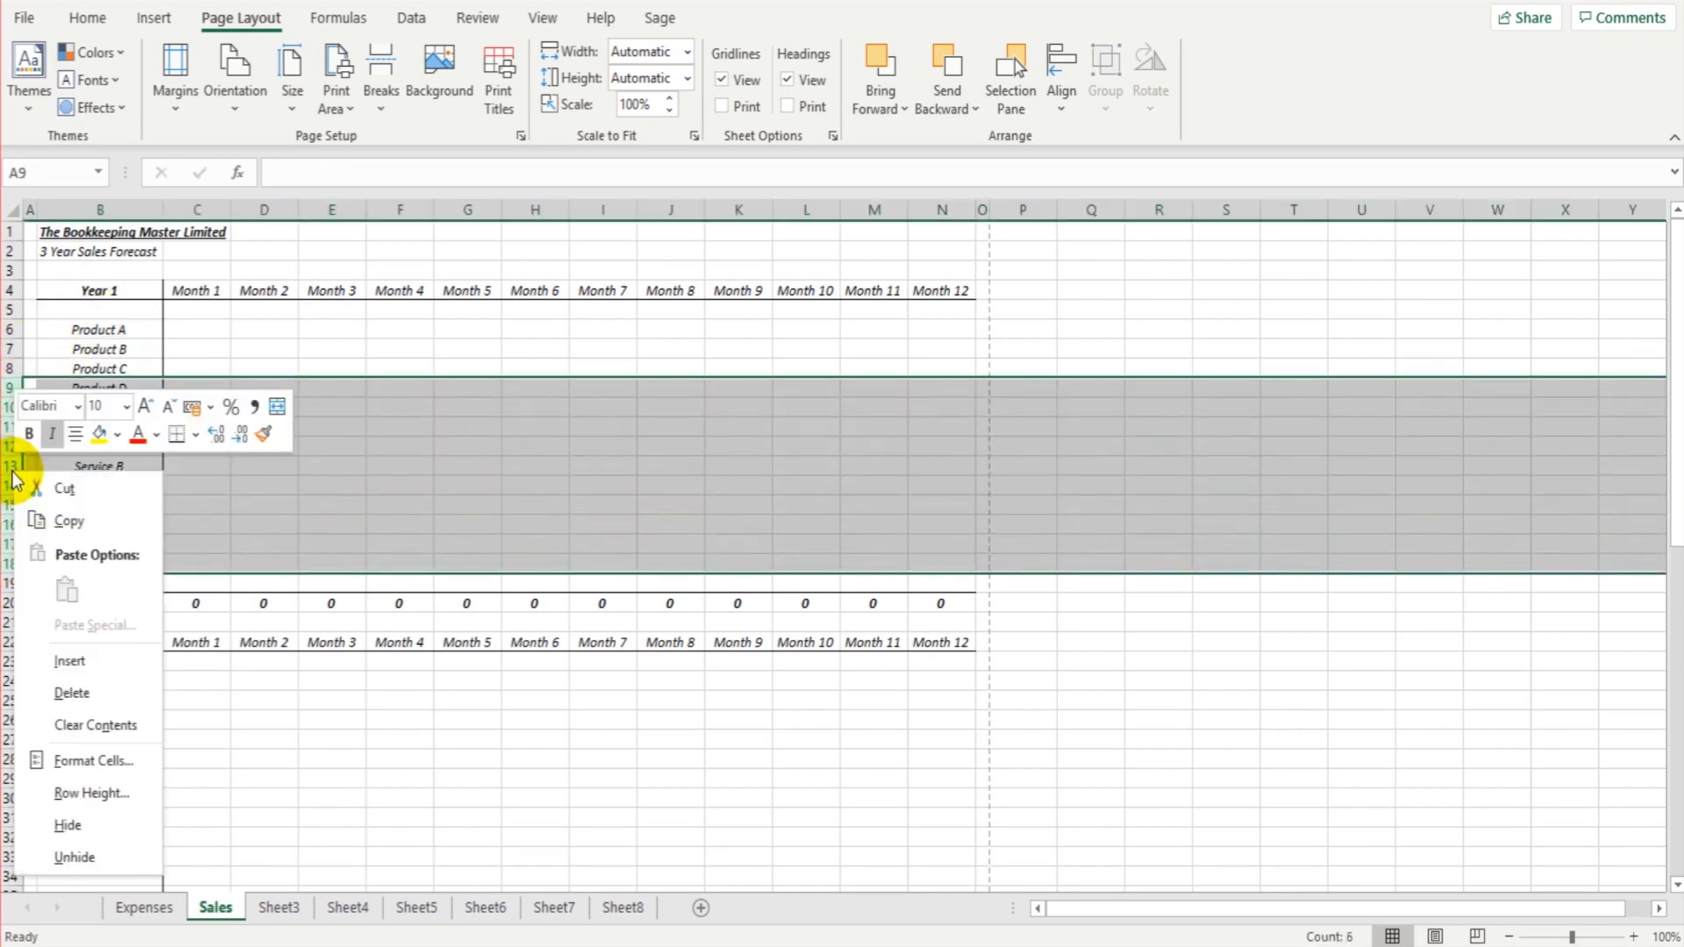
click(479, 508)
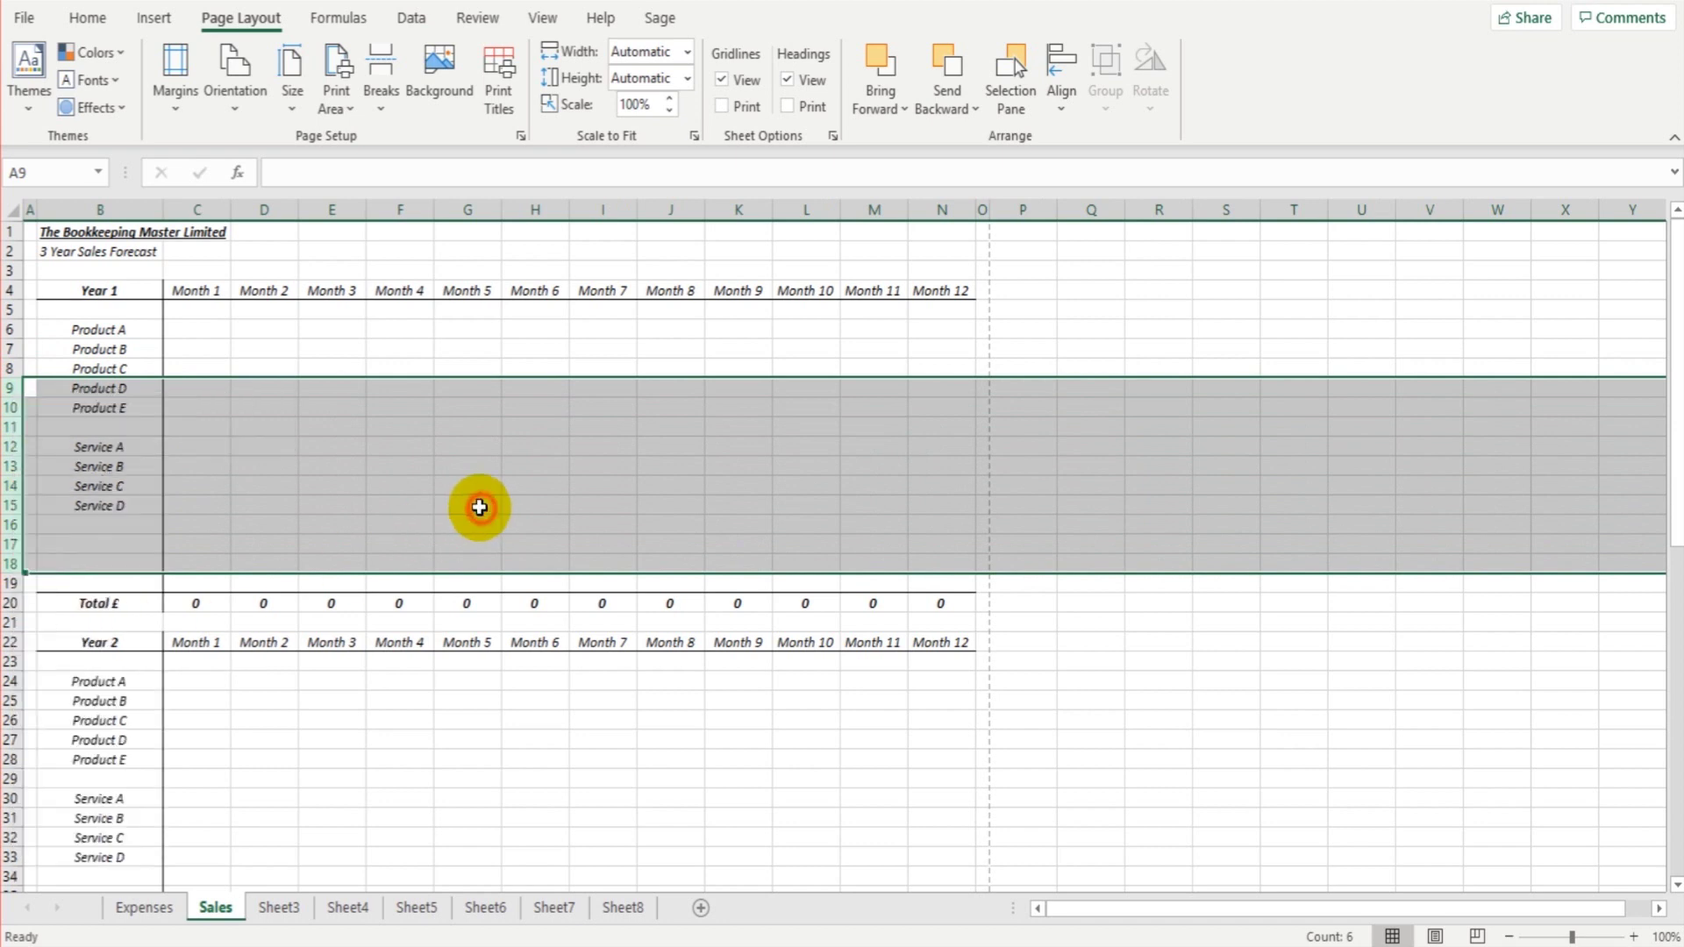
click(406, 455)
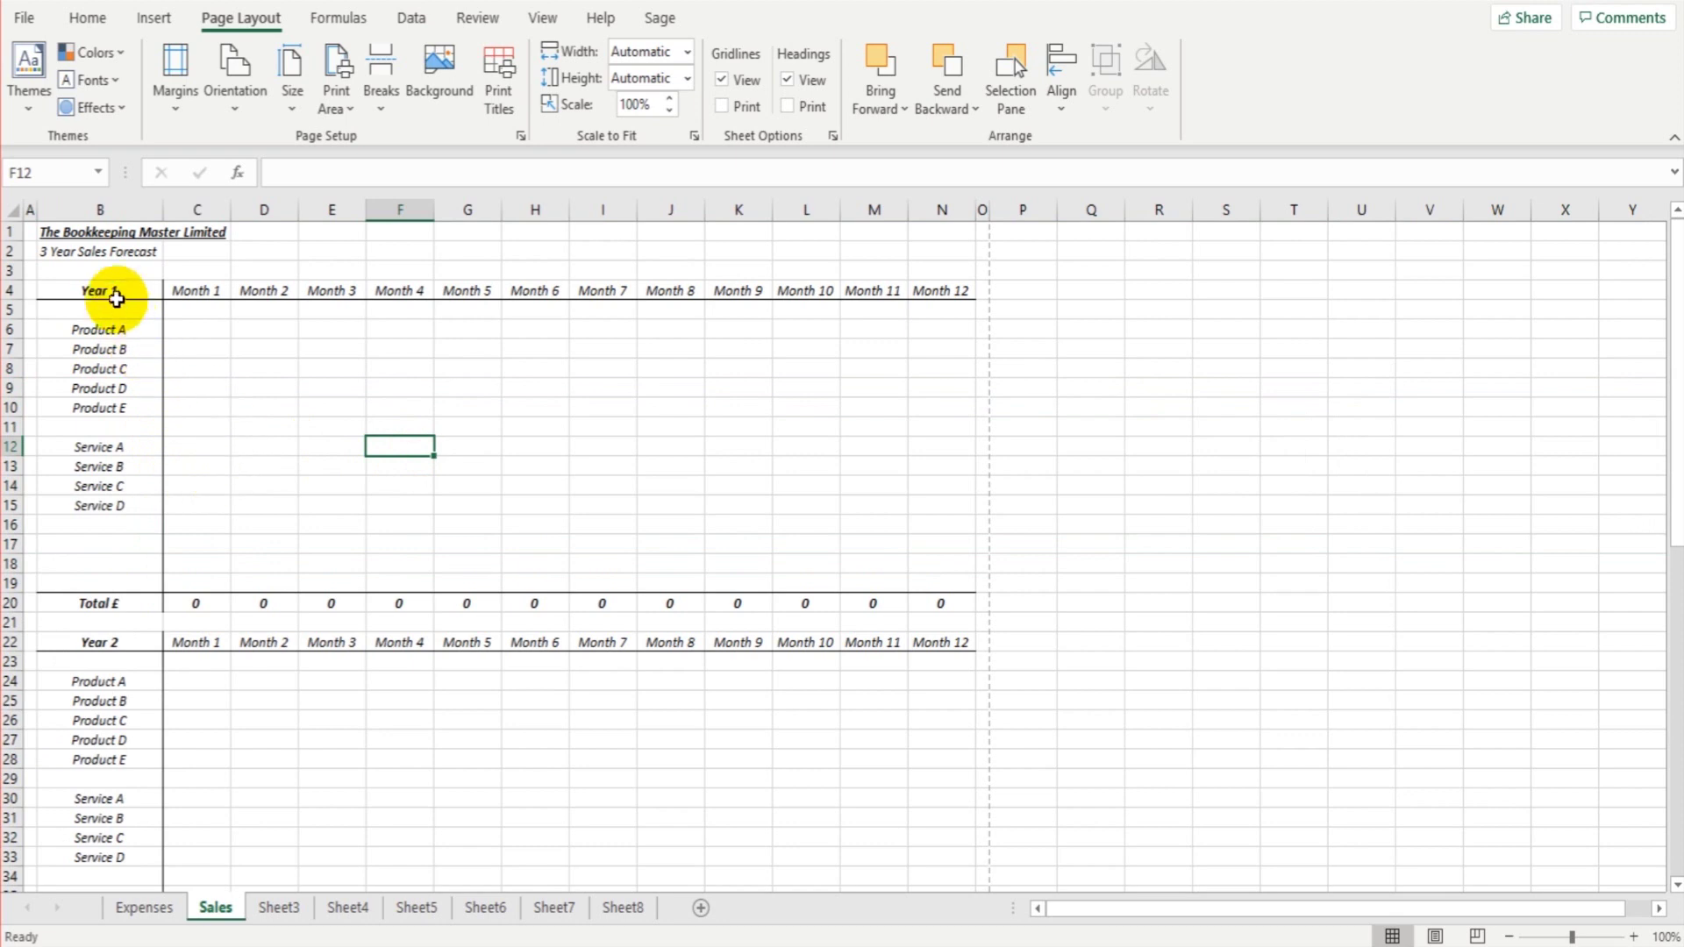
drag(117, 291, 965, 603)
scroll(143, 512, down, 2)
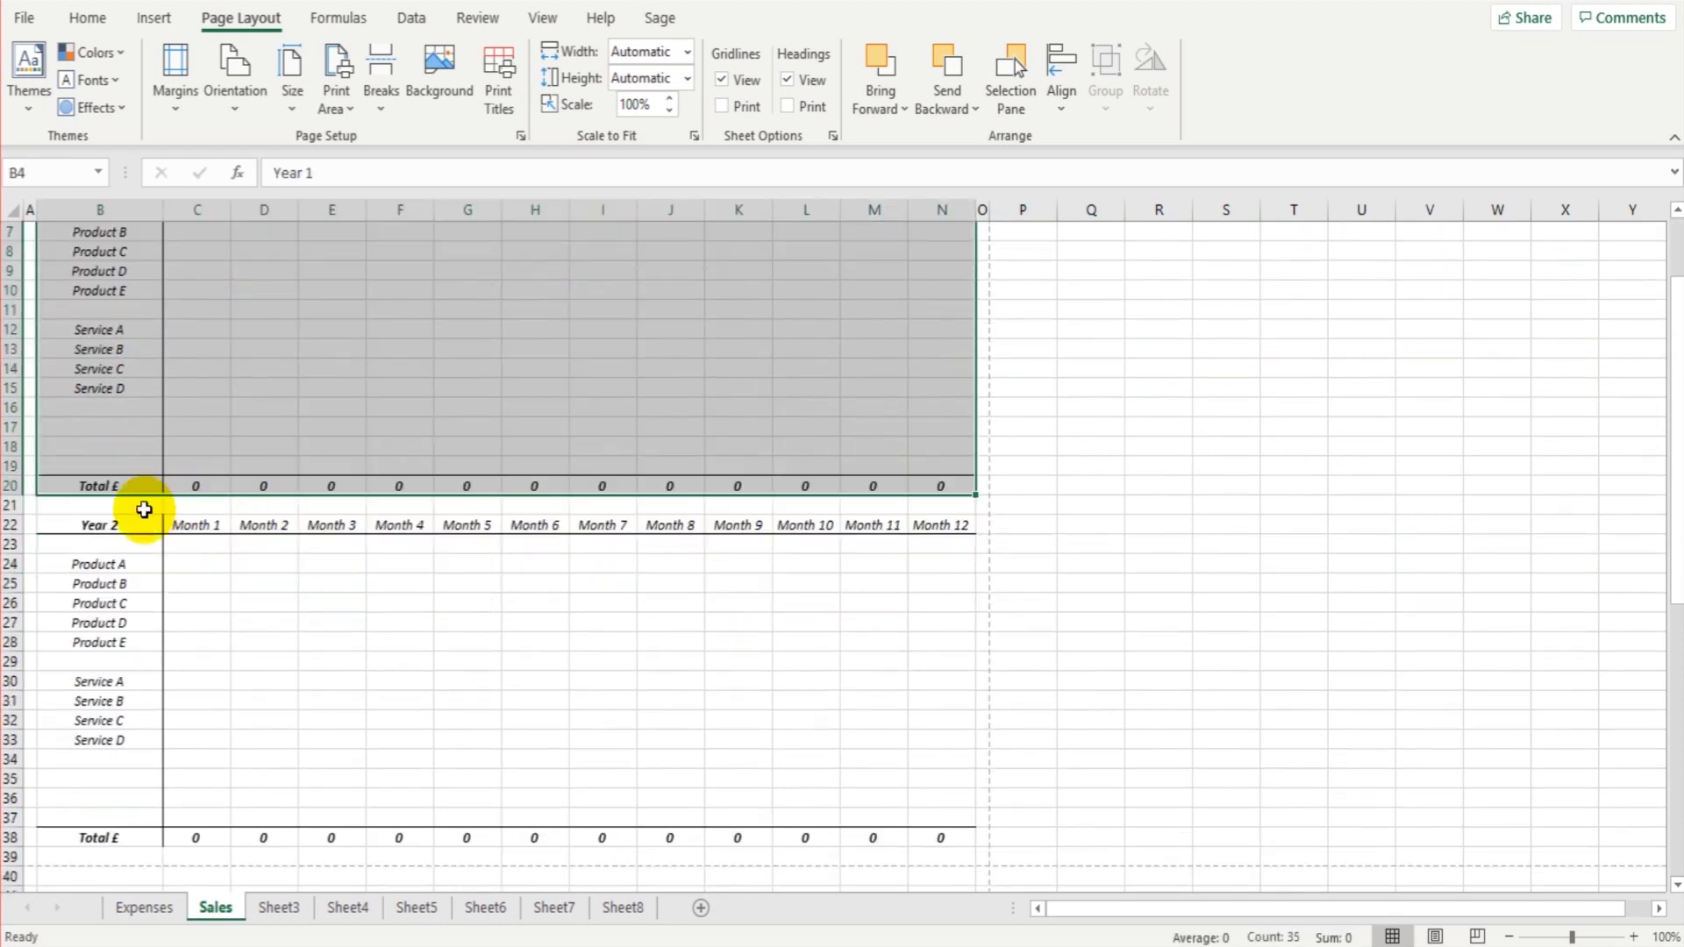
drag(141, 519, 933, 797)
scroll(933, 797, down, 3)
scroll(355, 682, down, 7)
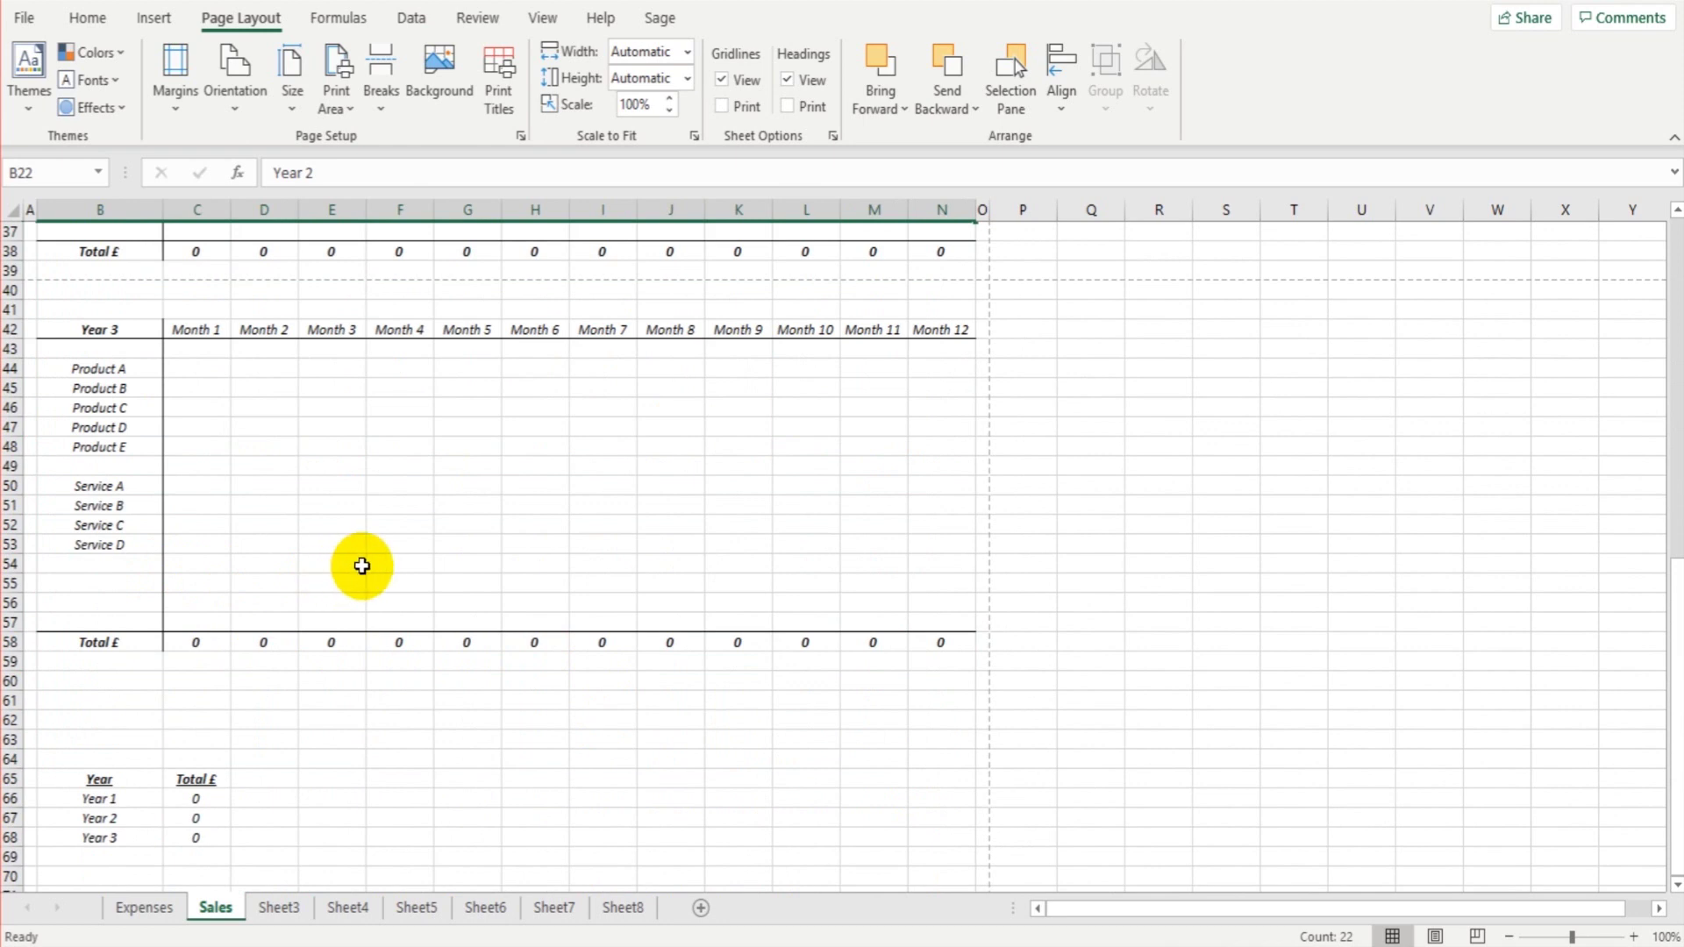
click(362, 565)
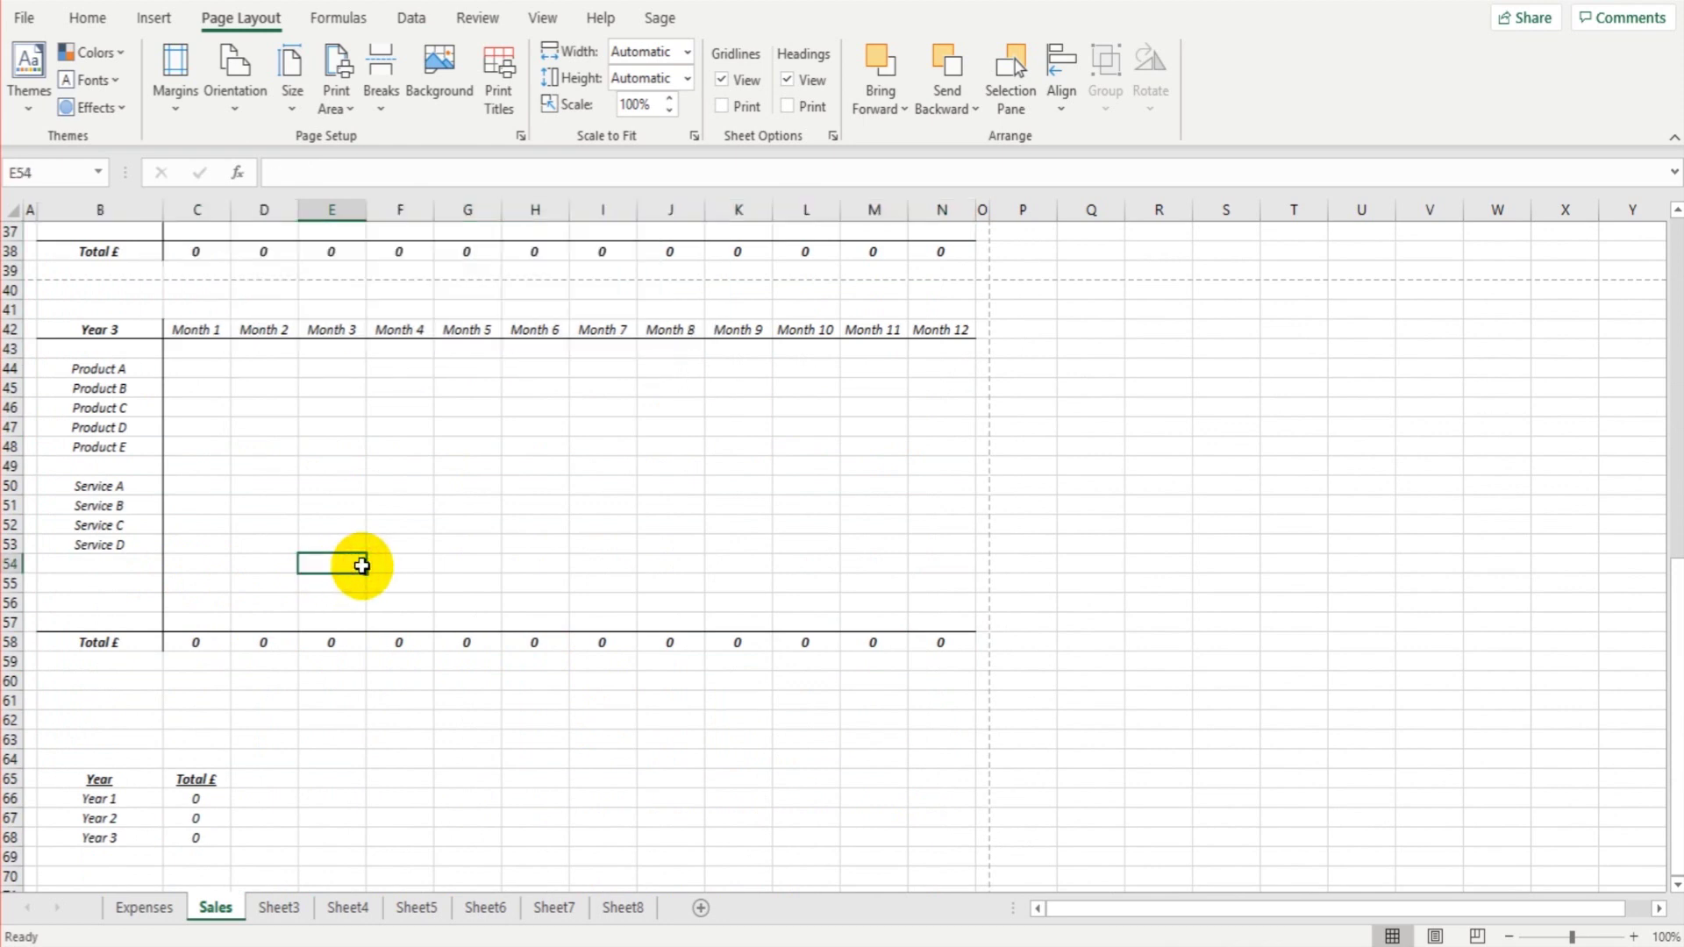
click(195, 816)
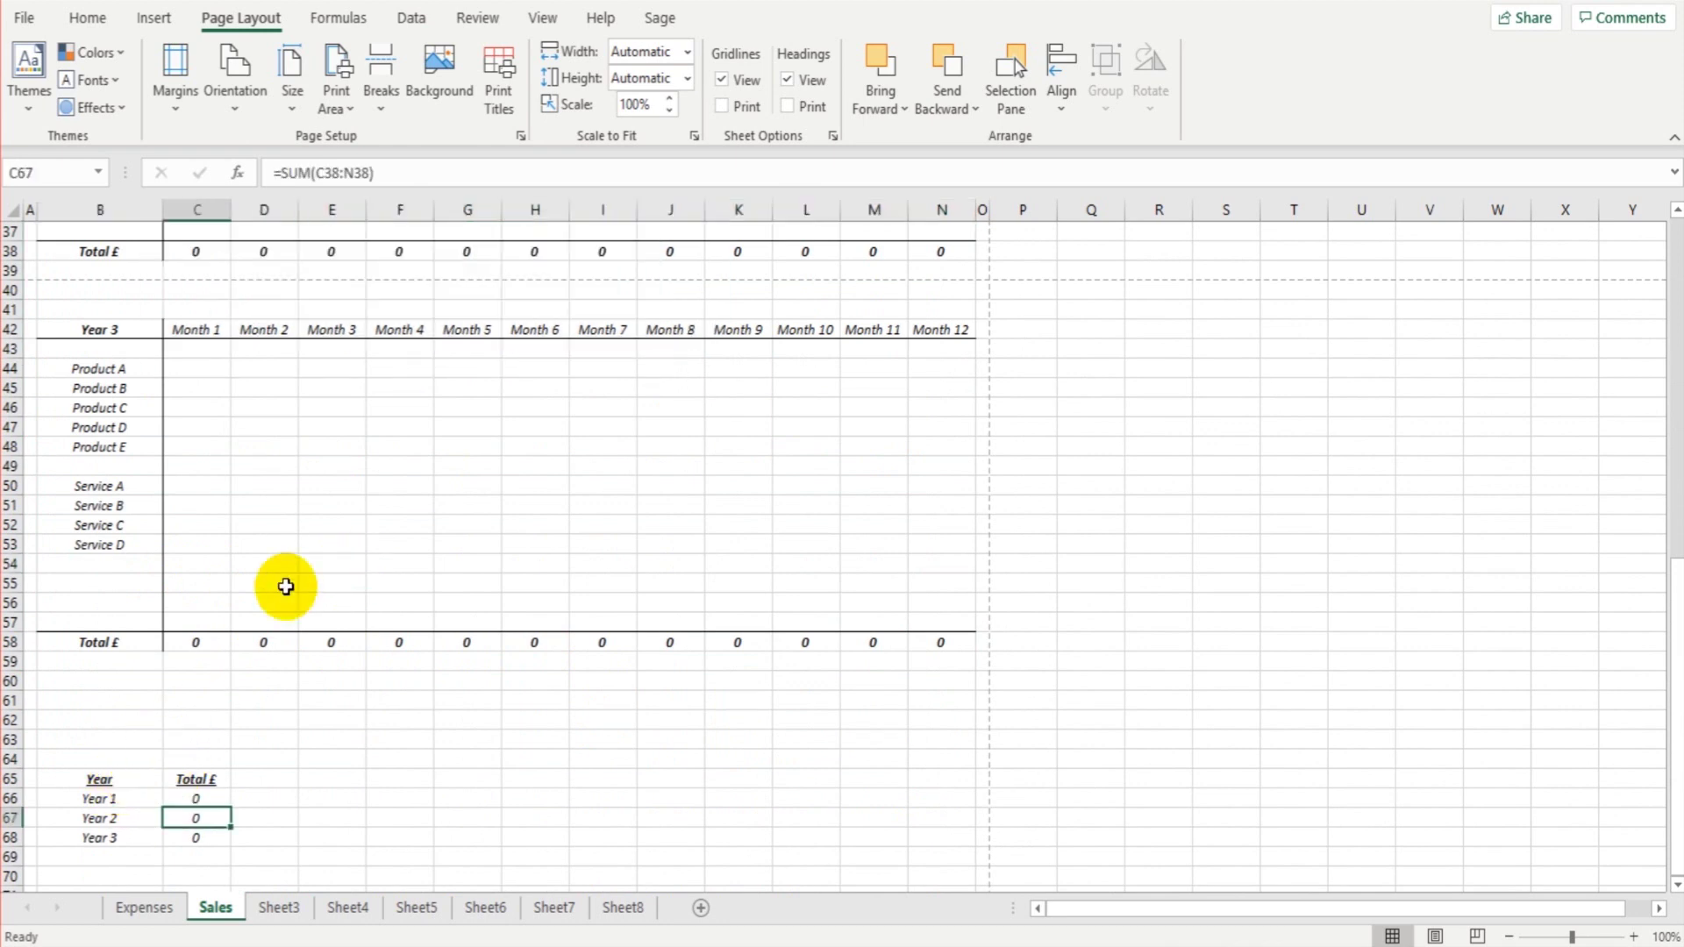
click(362, 412)
text(500)
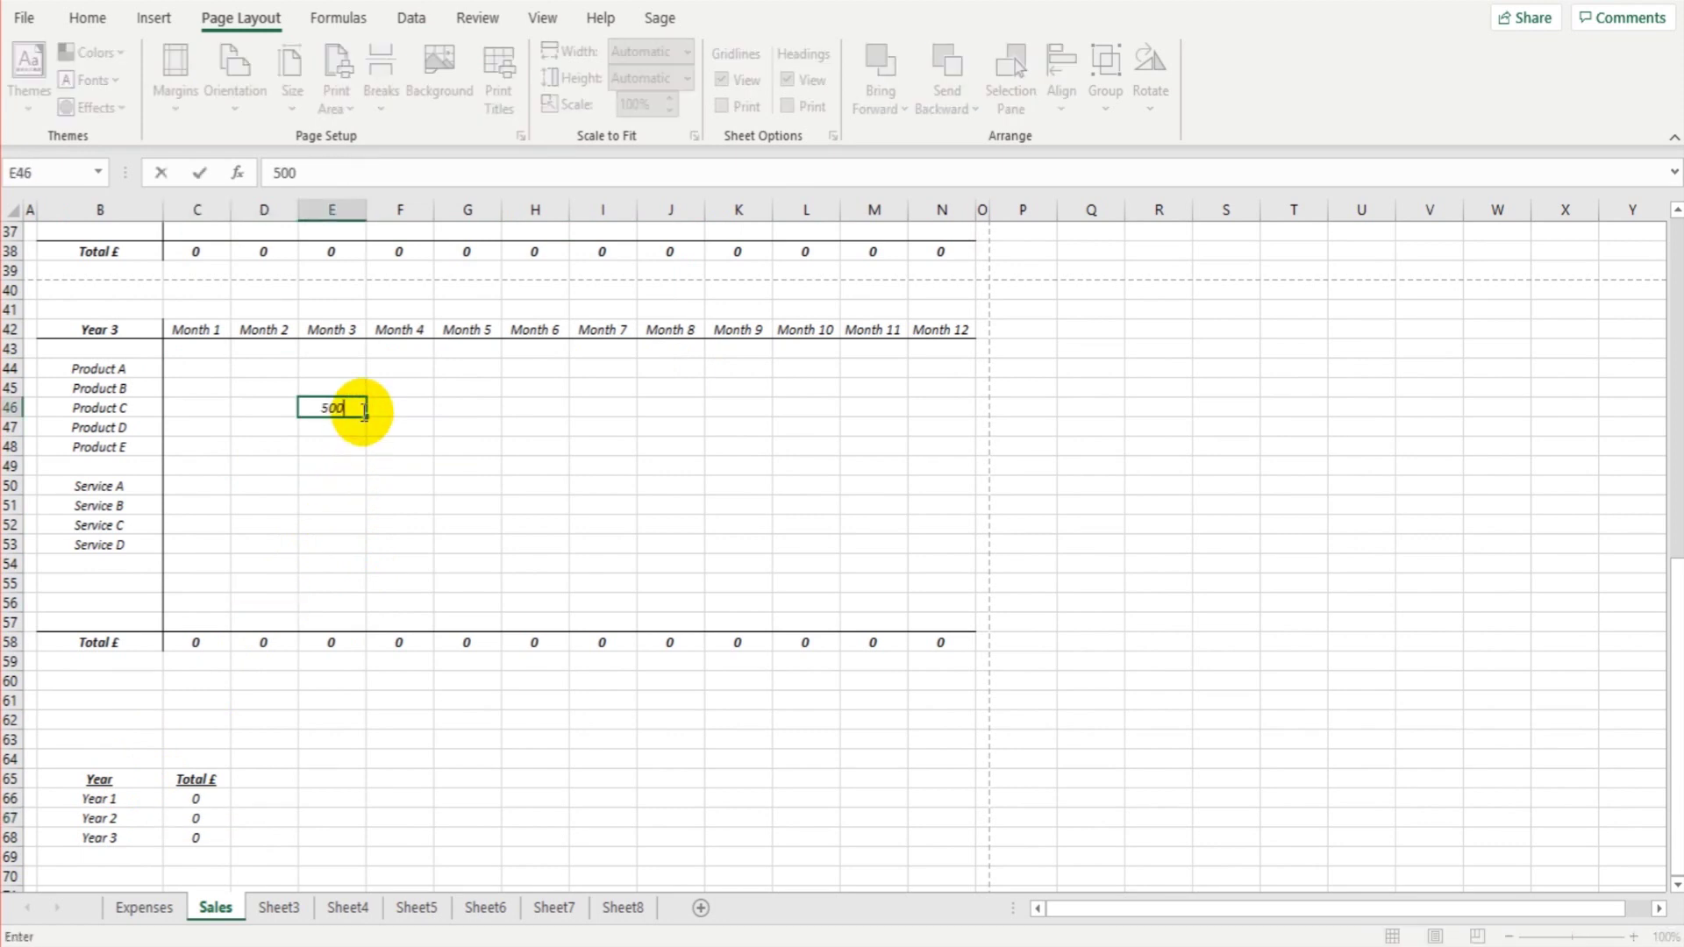
key(Return)
key(Down)
key(Right)
key(Right)
key(Down)
key(Down)
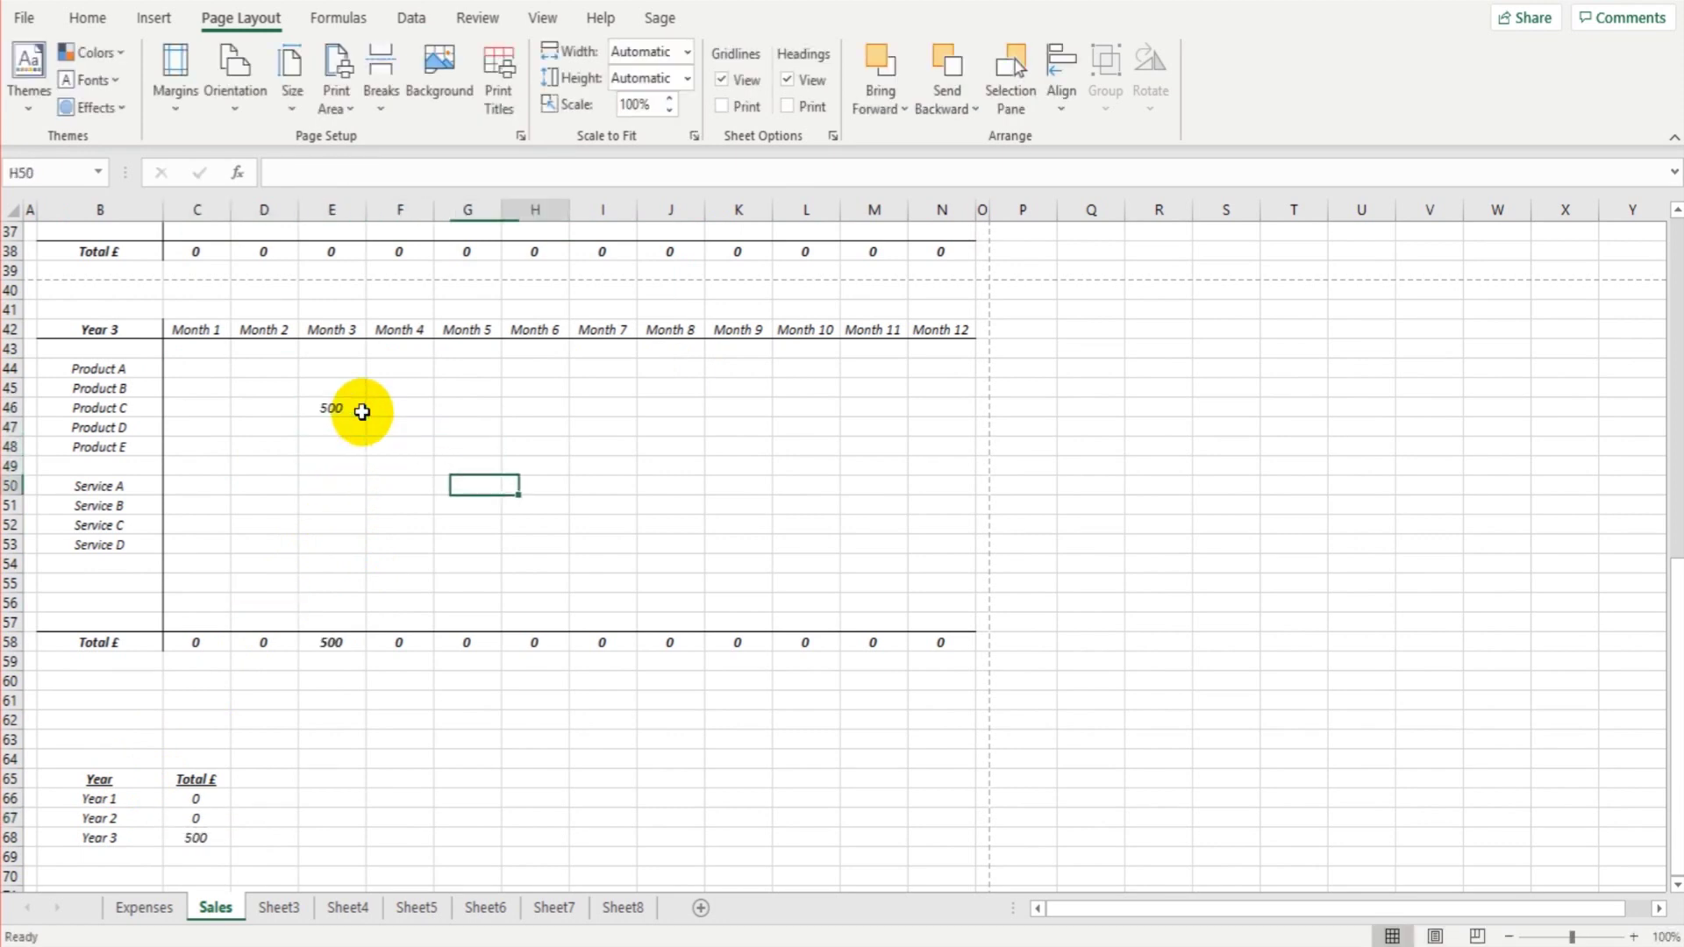
key(Right)
text(500)
key(Return)
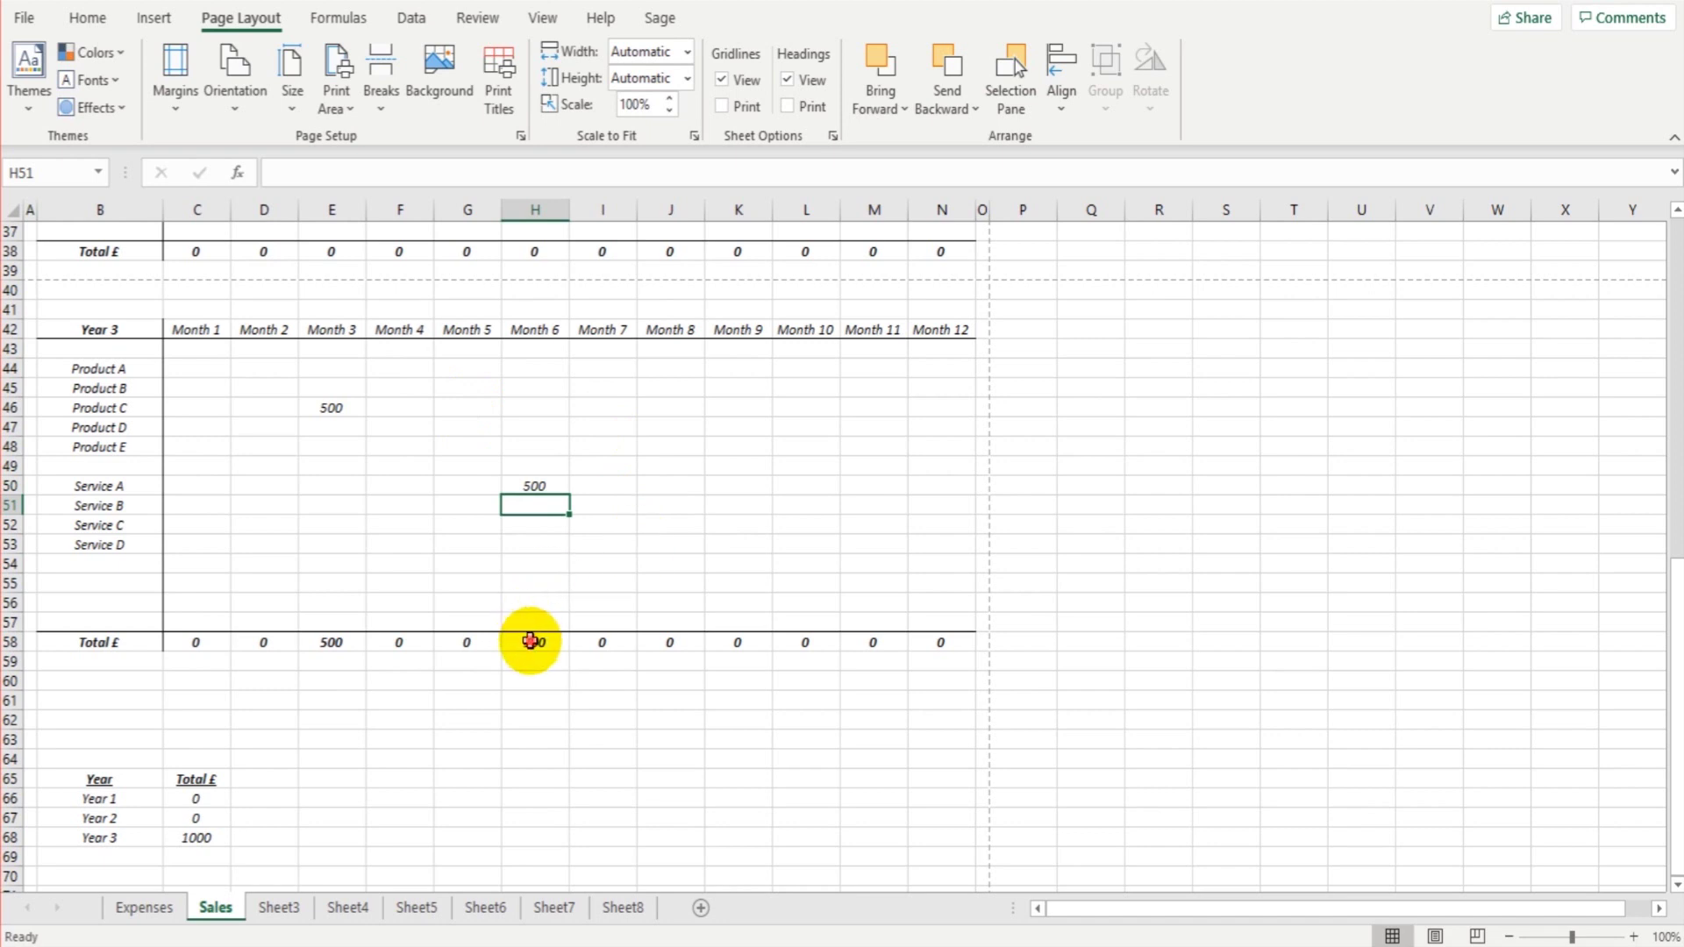
click(532, 642)
click(338, 643)
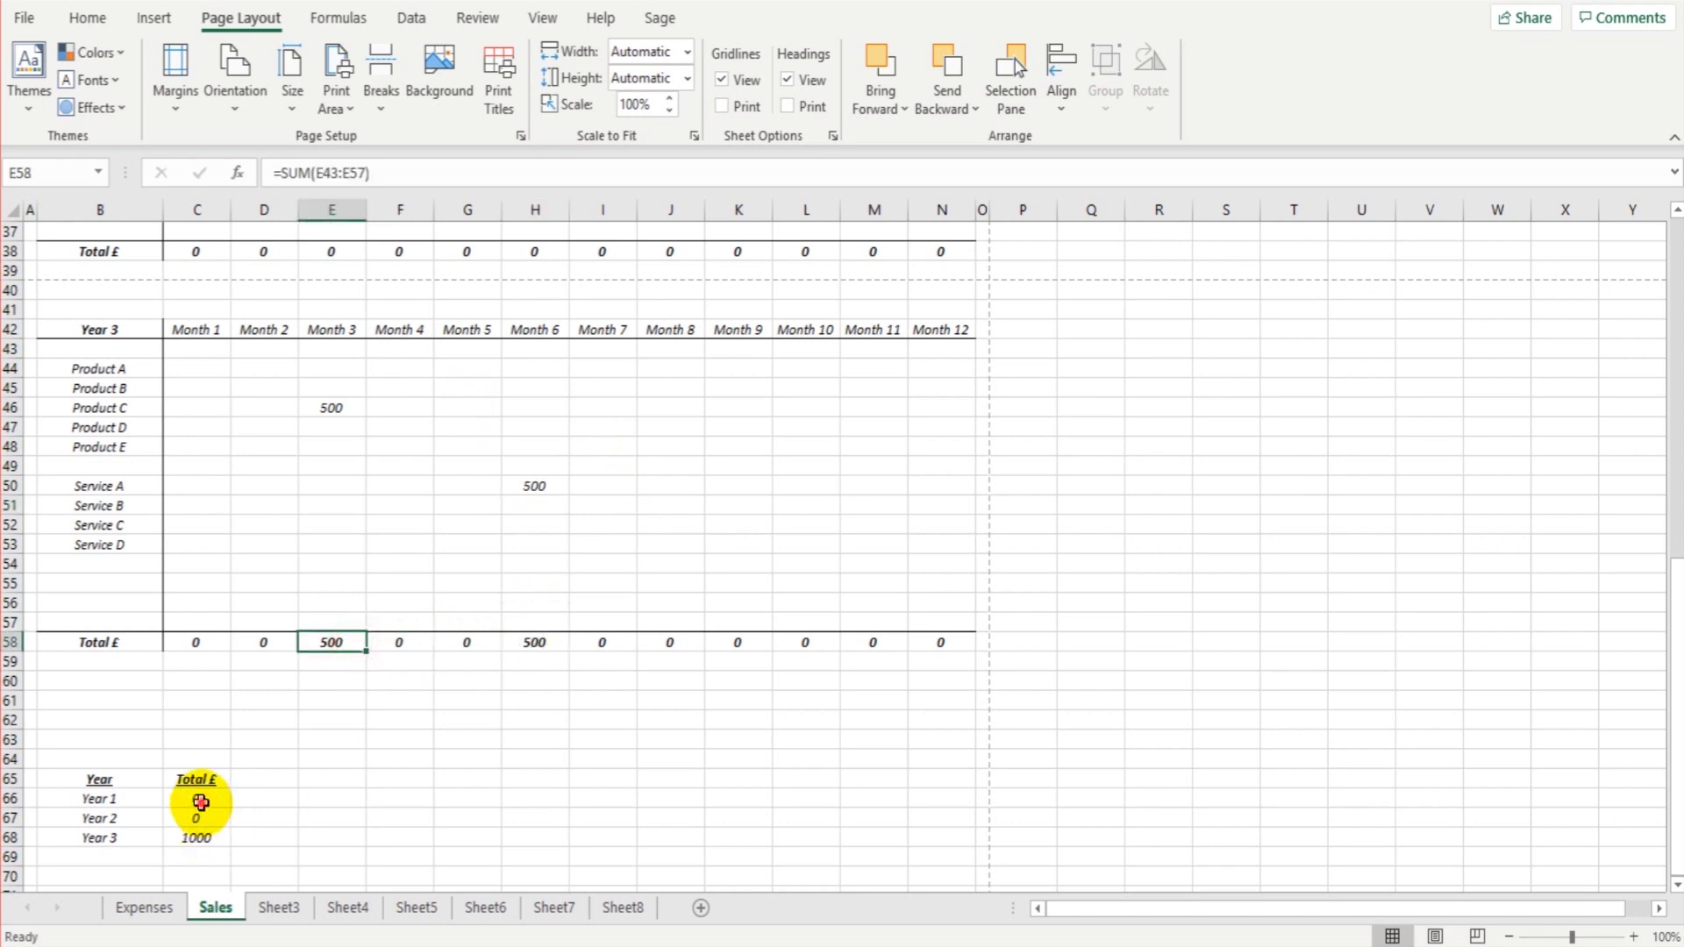
drag(199, 801, 199, 835)
click(461, 817)
drag(323, 390, 602, 563)
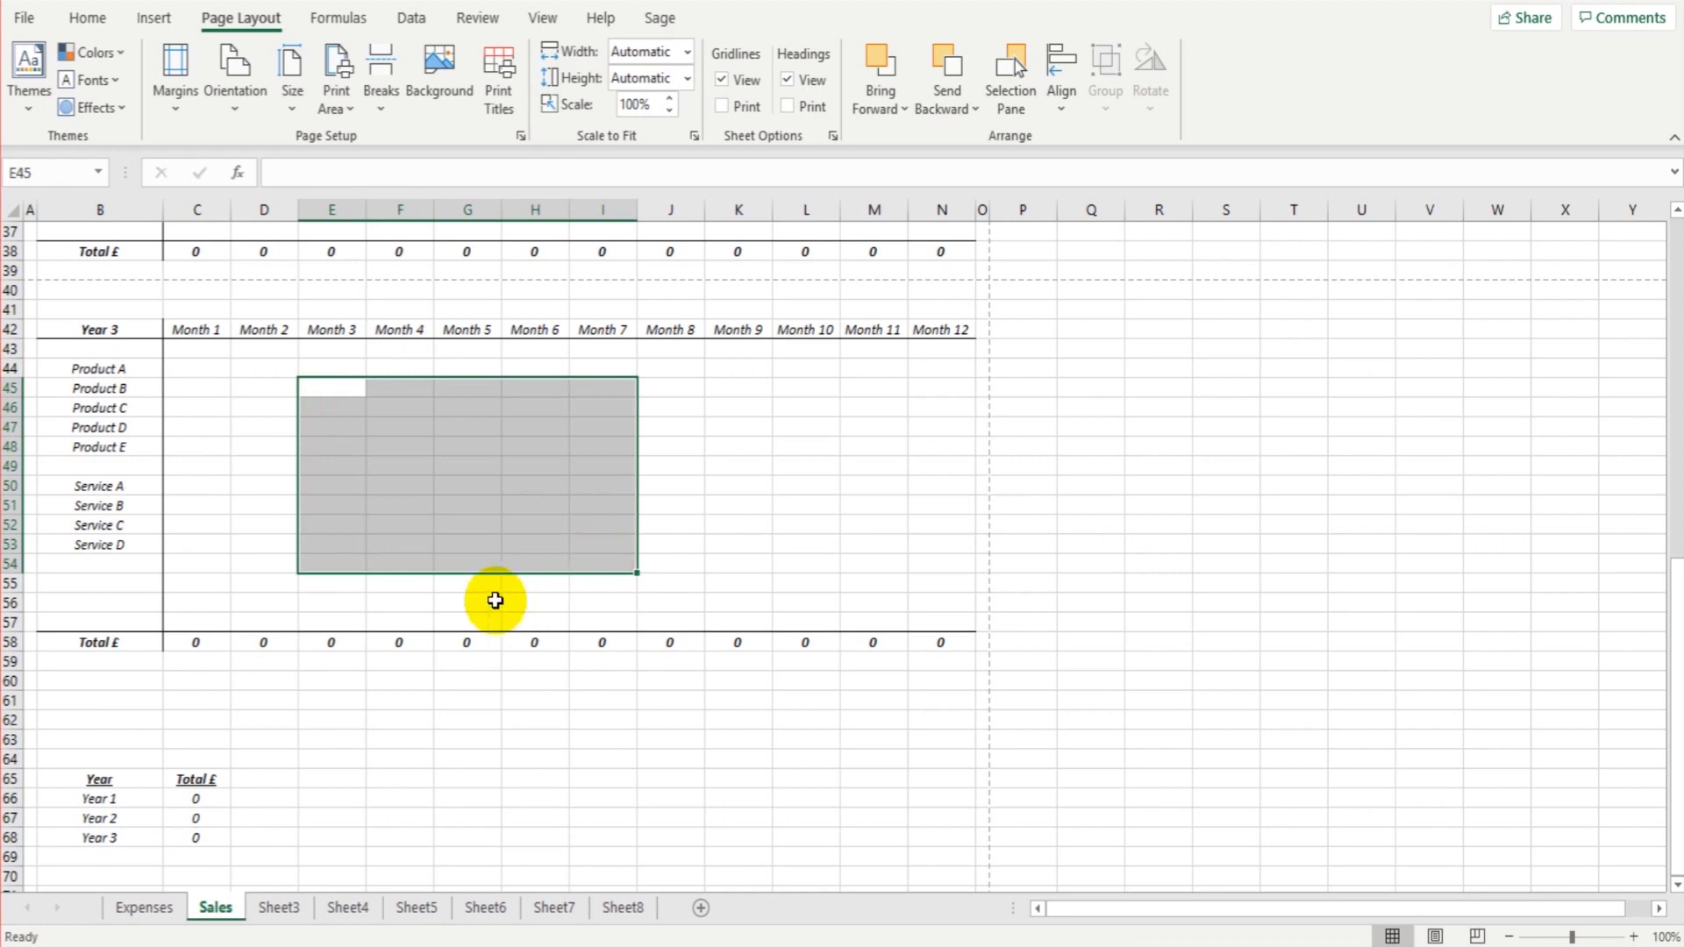
click(492, 602)
scroll(491, 605, up, 10)
scroll(489, 624, up, 2)
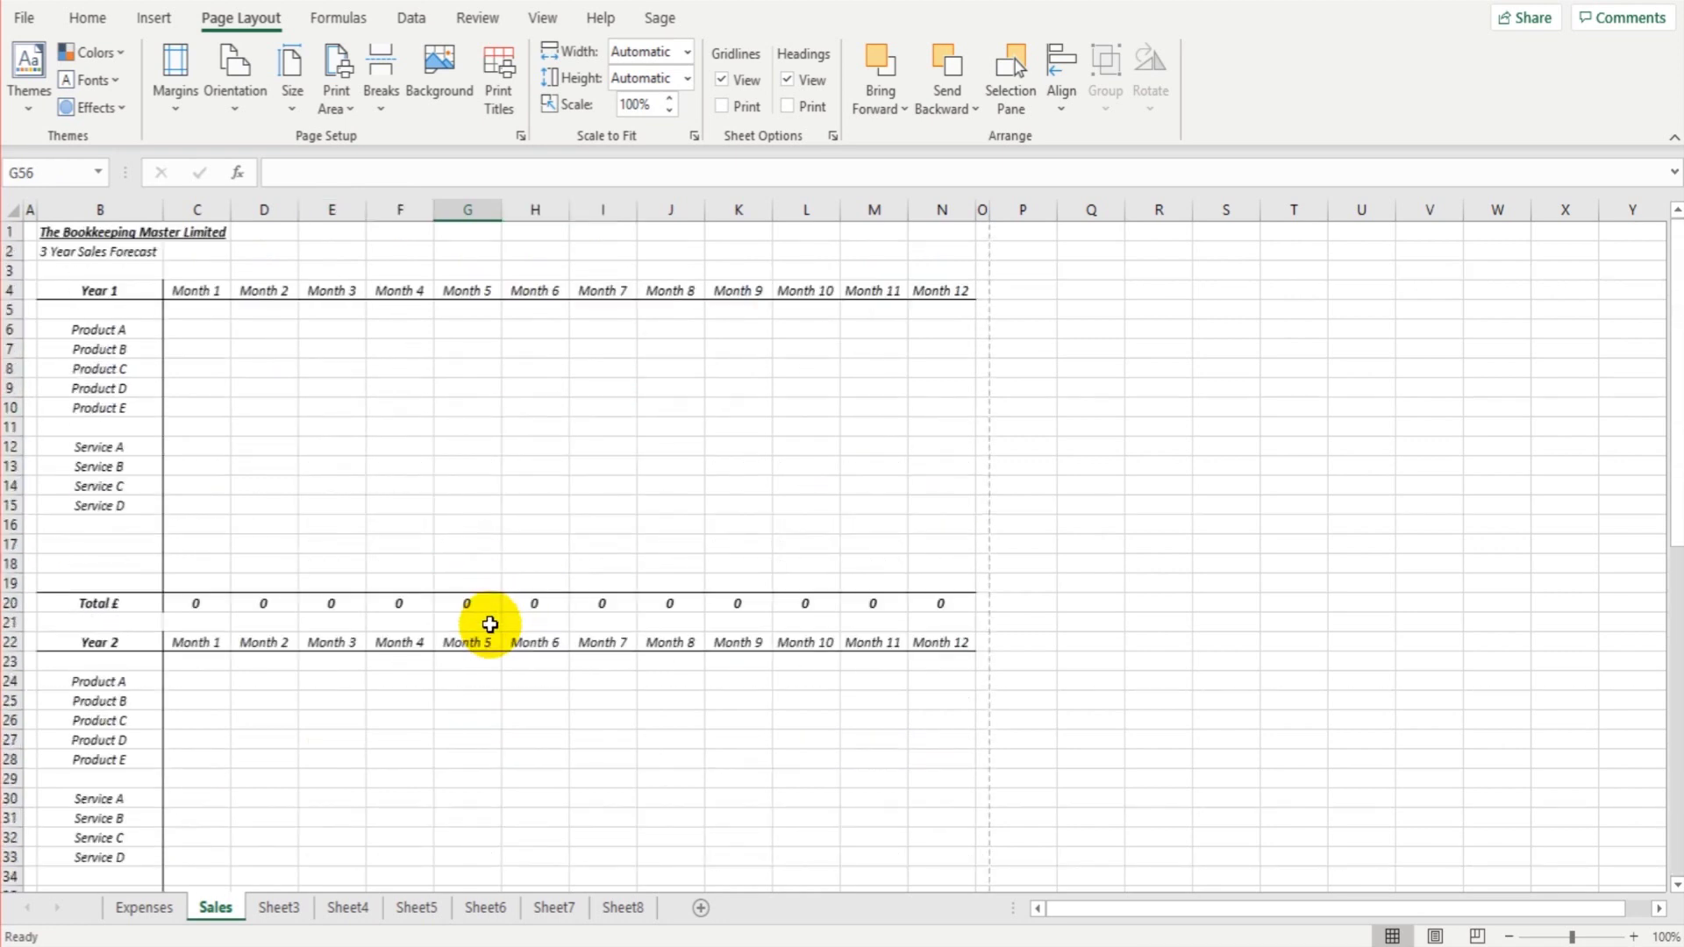